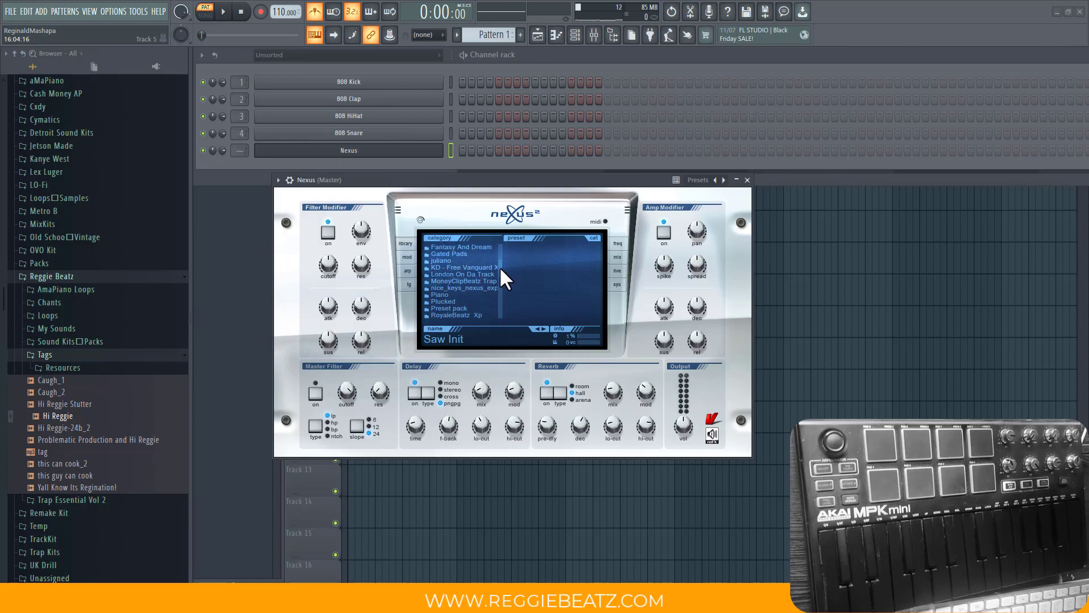
- Load the PN Nexus Grandpiano preset from the Piano category in Nexus
scroll(499, 266, "down", 5)
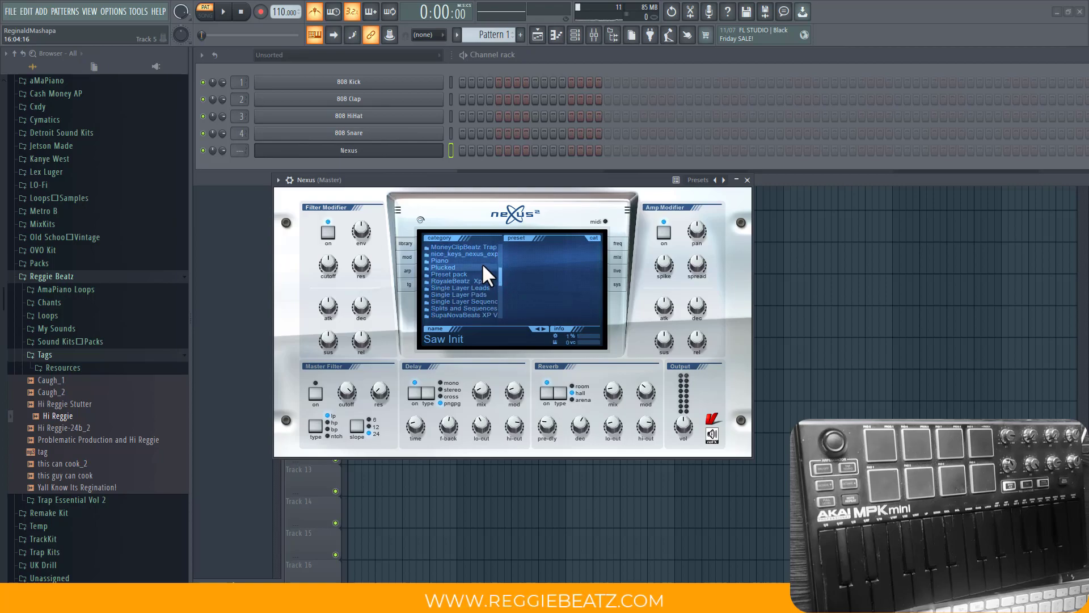
left_click(481, 261)
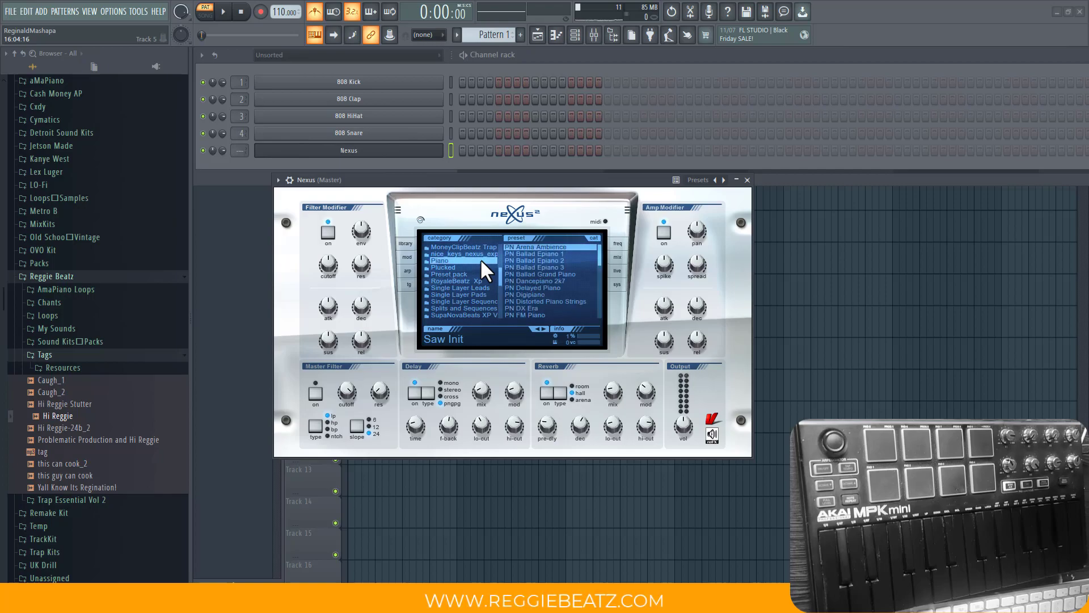
left_click_drag(597, 258, 600, 278)
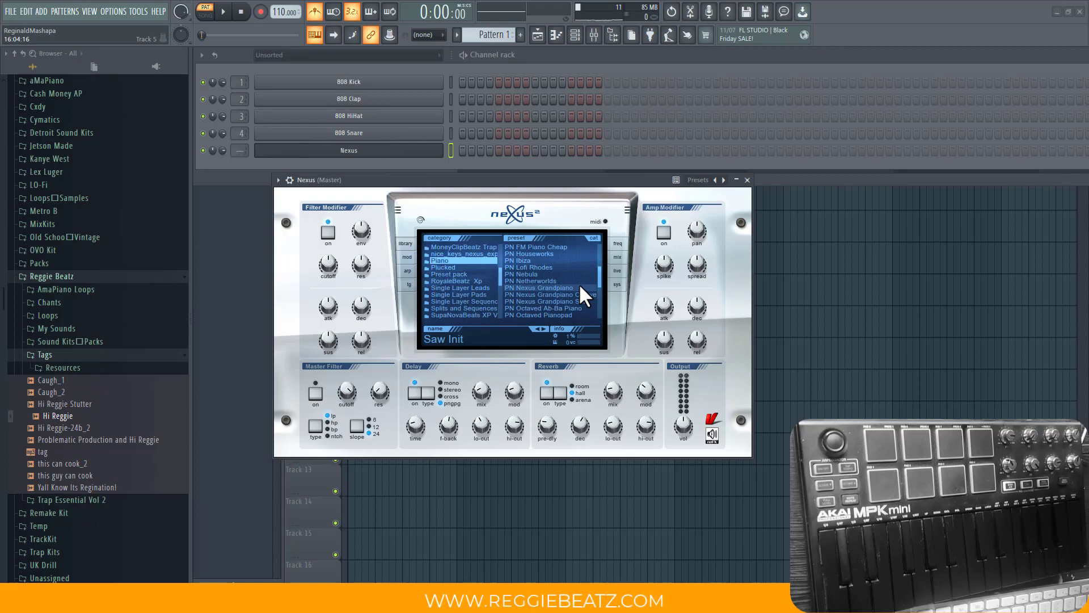
left_click(580, 286)
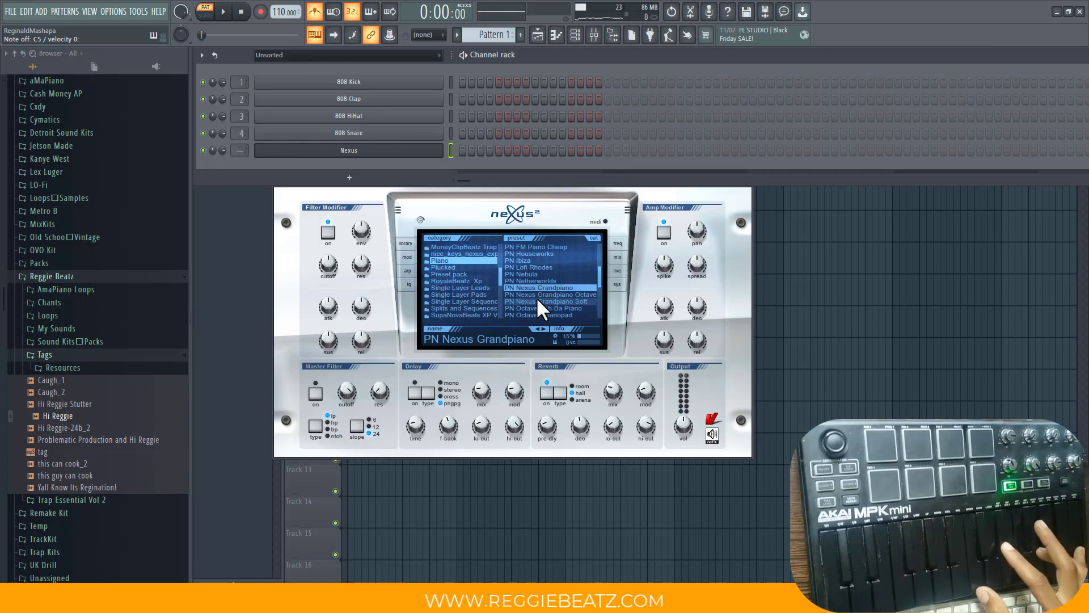
- Record a slow piano chord progression from the MIDI keyboard into the Nexus channel, using the Everything recording option
left_click(261, 11)
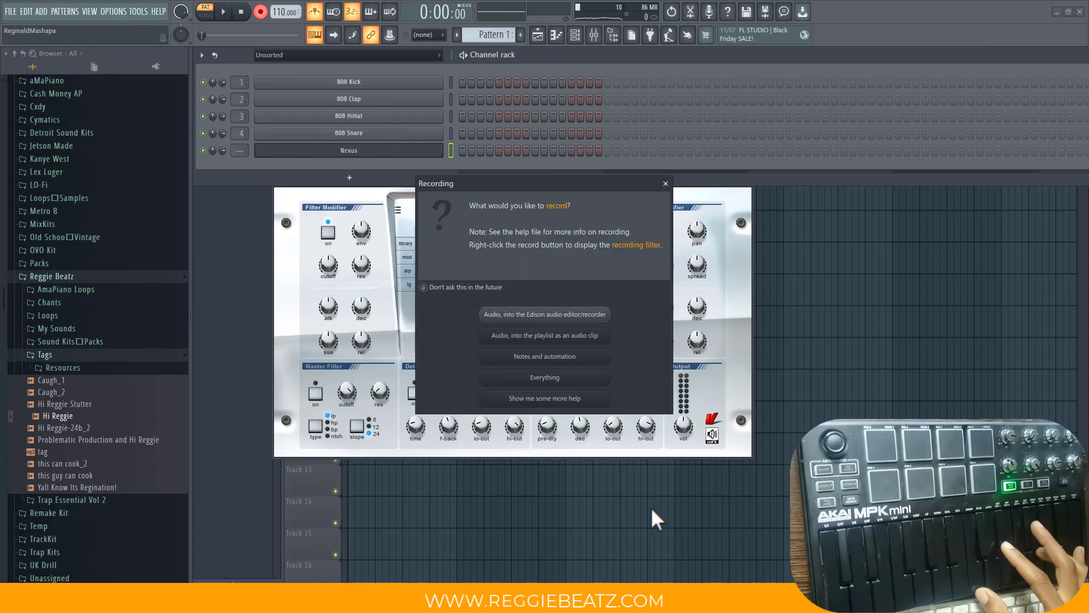
left_click(574, 376)
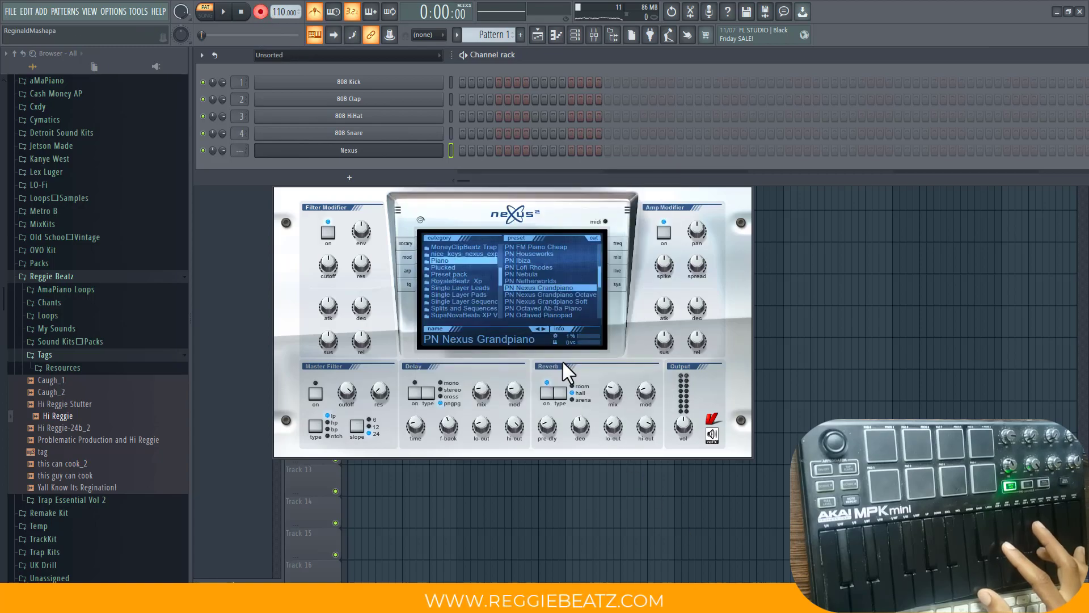
key("space")
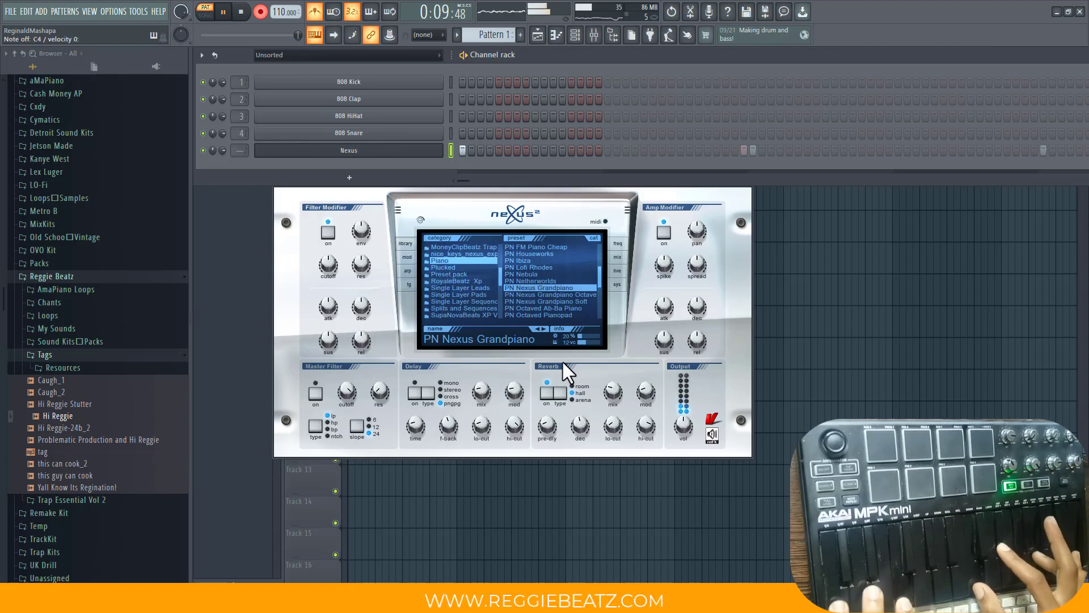
key("space")
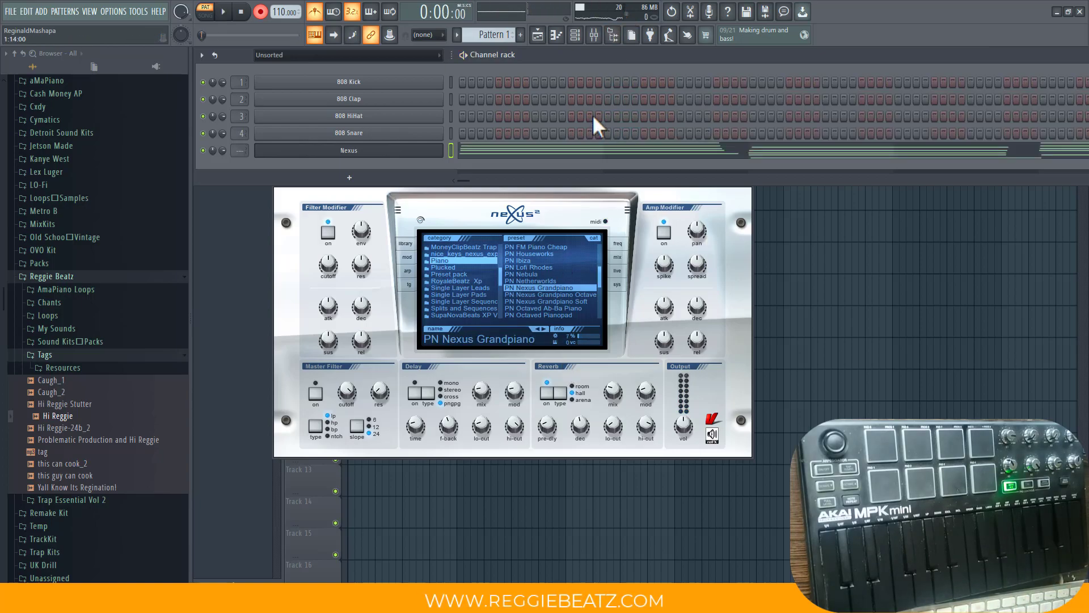
- Open the recorded Nexus notes in the piano roll and delete the short leftover chord at bar 5
left_click(686, 155)
left_click_drag(598, 67, 1069, 67)
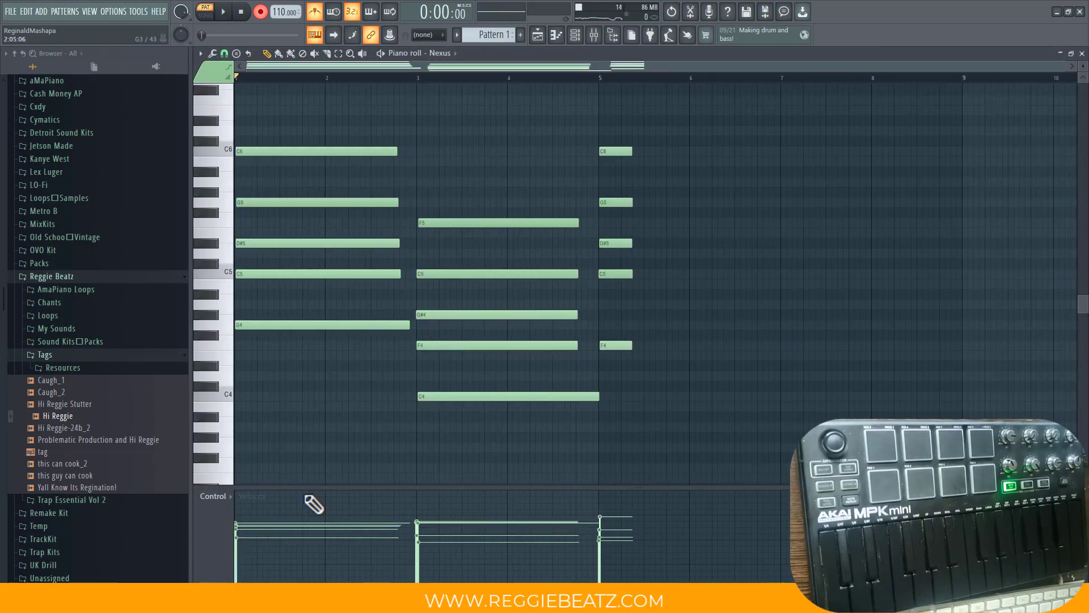
right_click(613, 148)
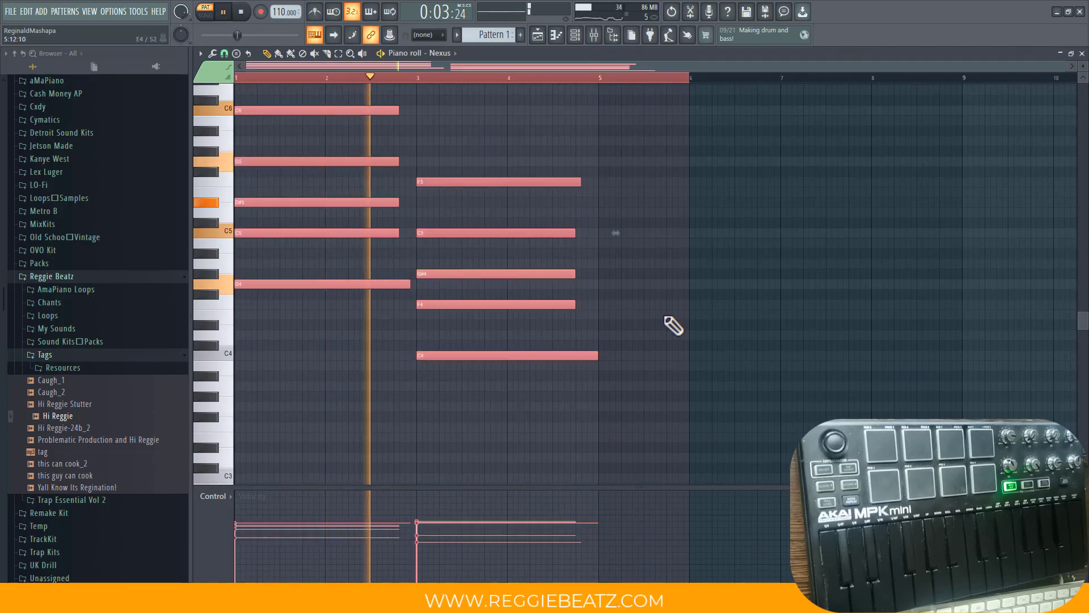
scroll(644, 344, "up", 3)
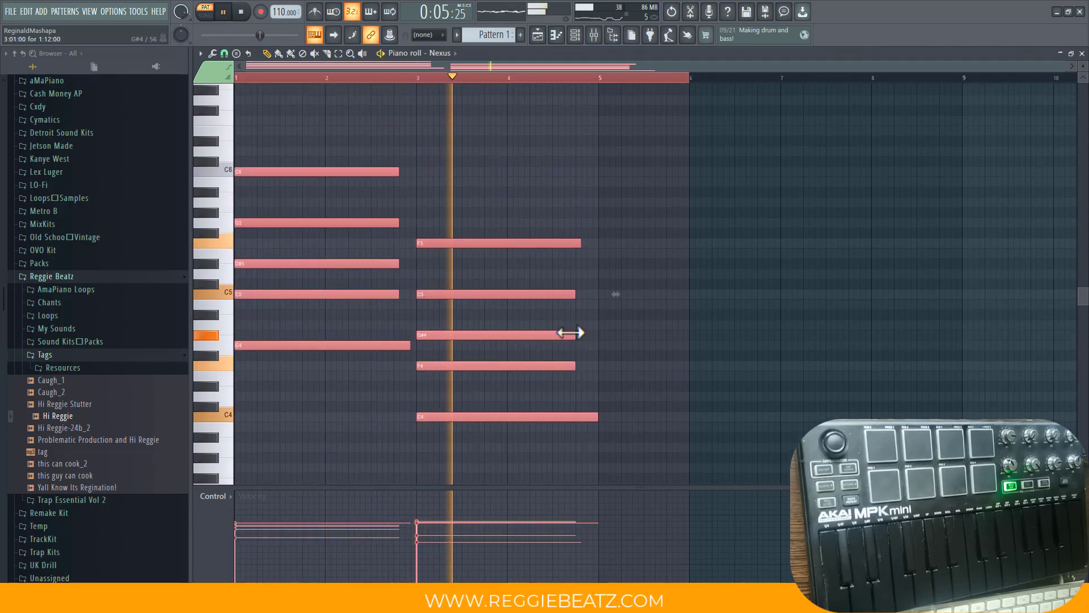
key("ctrl+d")
key("space")
- Shorten all five notes of the second chord so that they end together at bar 4
left_click_drag(573, 338, 510, 340)
left_click_drag(574, 366, 500, 368)
left_click_drag(573, 298, 508, 300)
left_click_drag(580, 243, 520, 251)
key("space")
left_click_drag(599, 416, 509, 417)
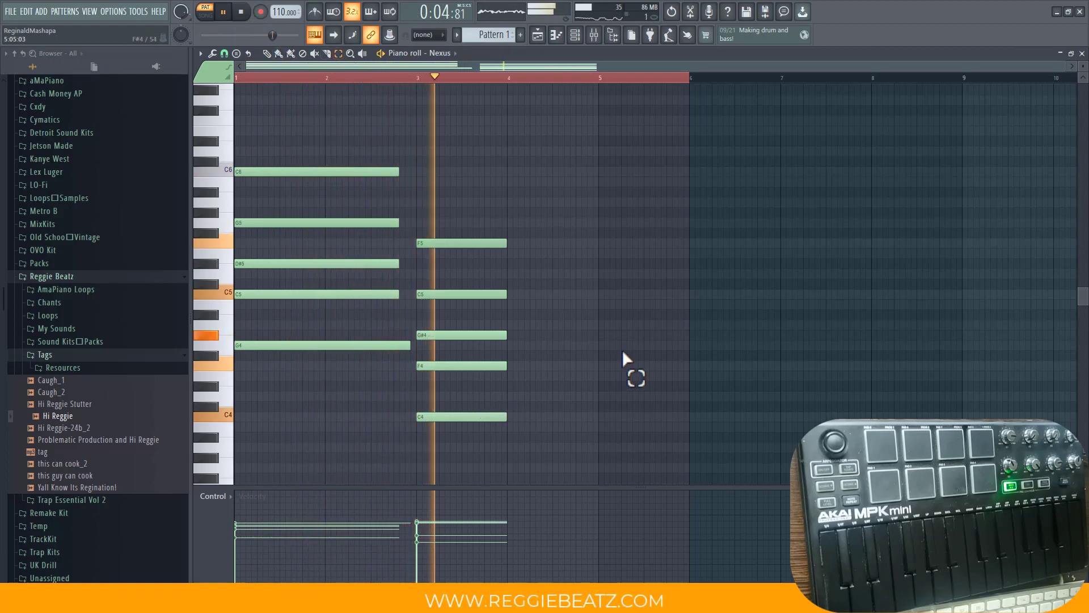
- Play back the two chords from the start and turn on the metronome
left_click_drag(528, 210, 436, 442)
key("space")
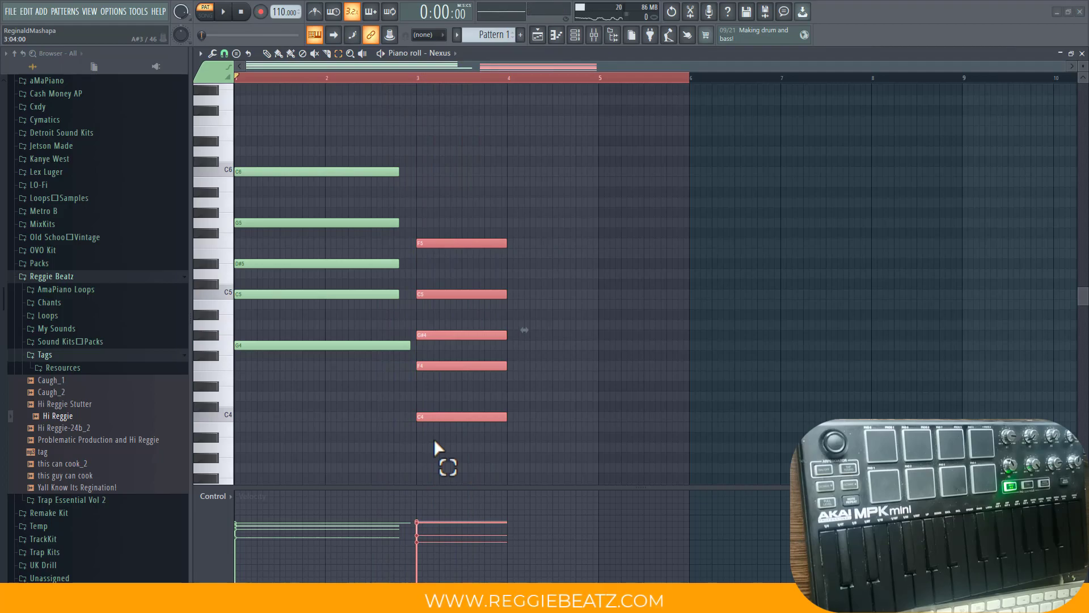
left_click(433, 438)
key("space")
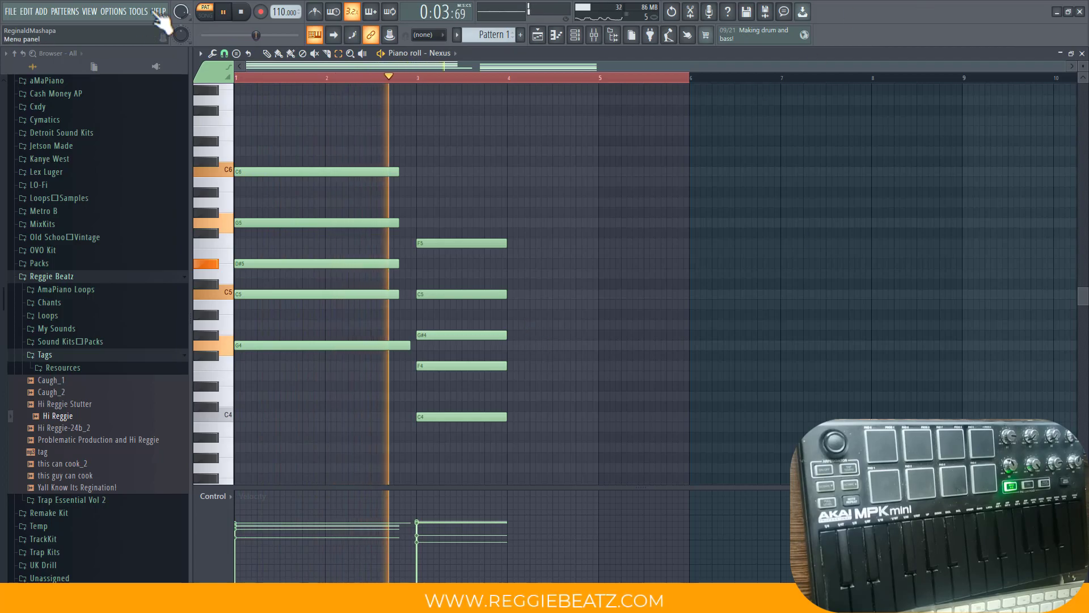
left_click(314, 11)
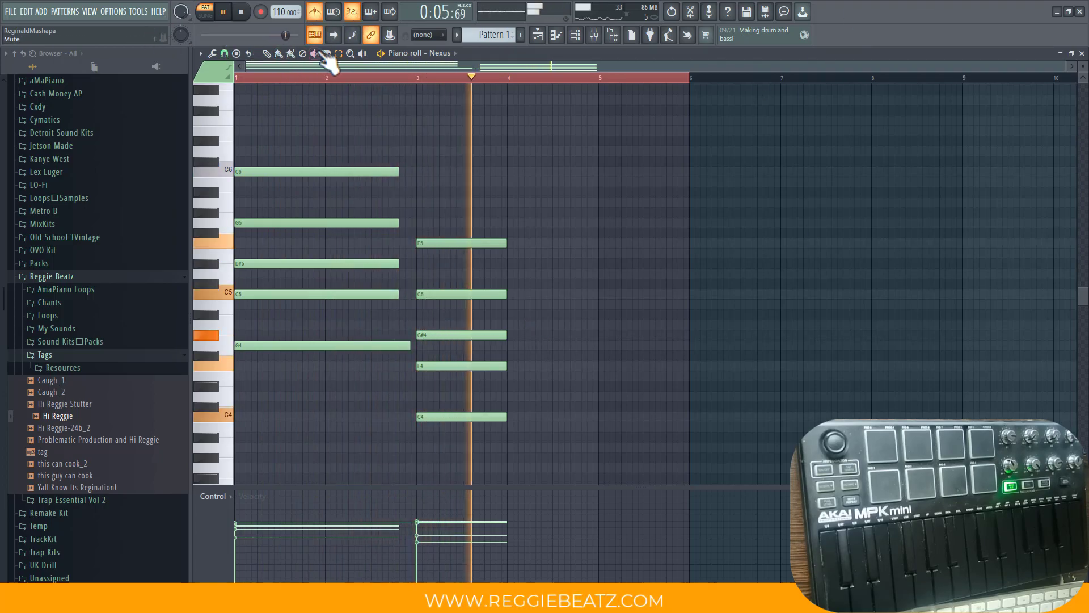
- Select the whole second chord and lengthen its notes to end at bar 5
key("space")
left_click_drag(560, 228, 443, 466)
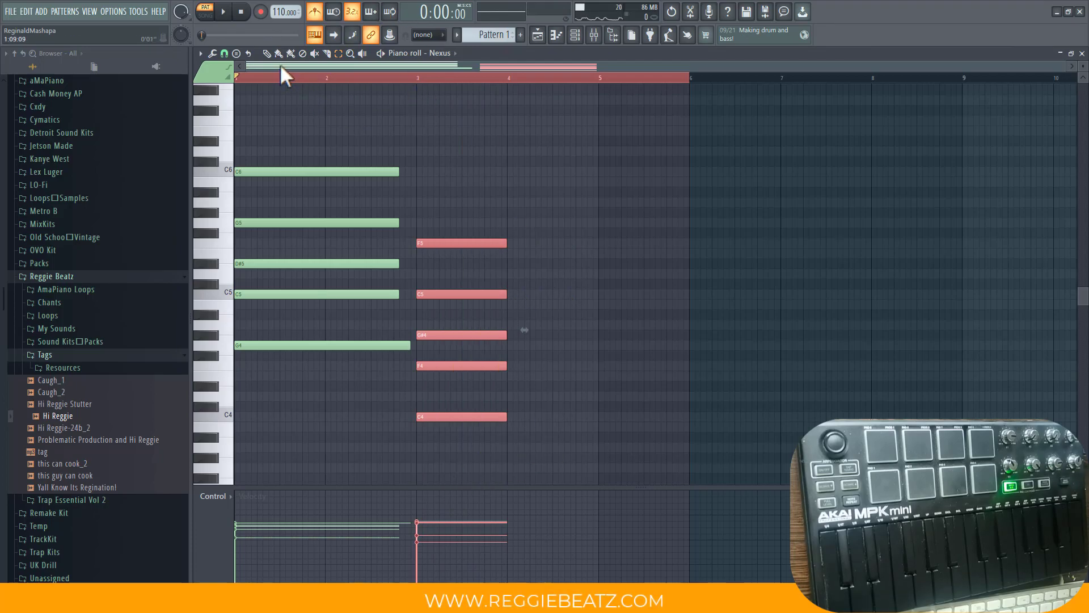
left_click_drag(507, 244, 598, 243)
- Duplicate the two chords so the copies start at bar 5, and play the pattern
left_click_drag(624, 117, 214, 344)
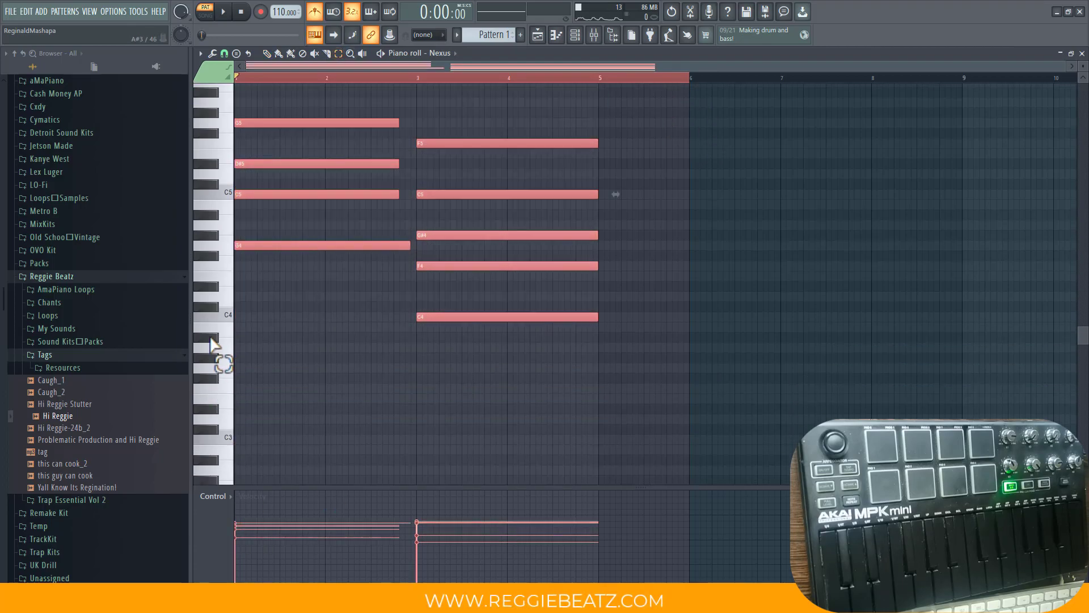
key("super")
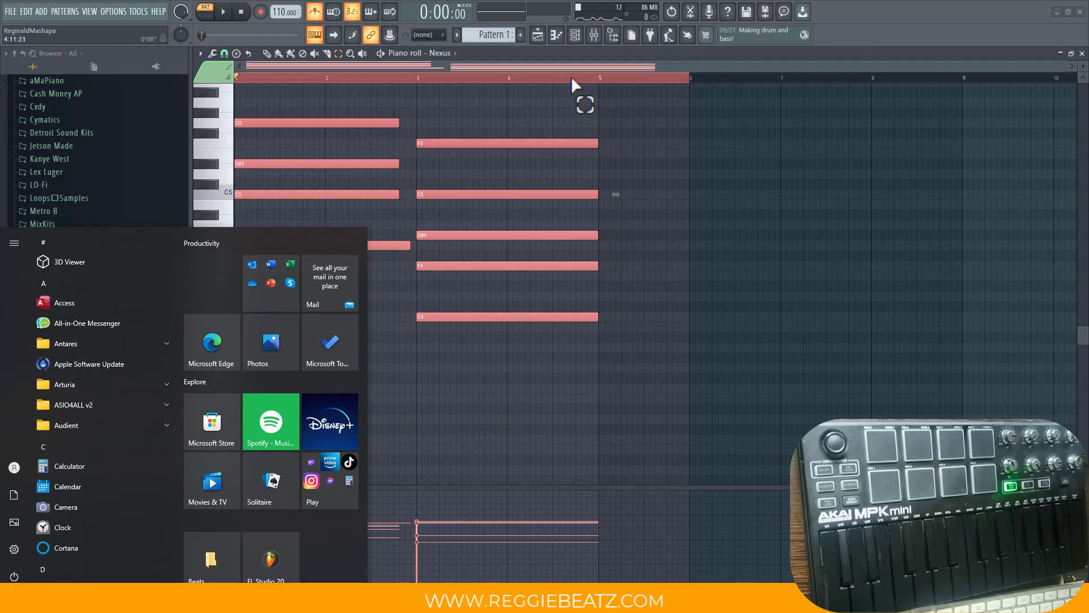
left_click(638, 152)
left_click_drag(656, 98, 216, 338)
key("ctrl+b")
key("space")
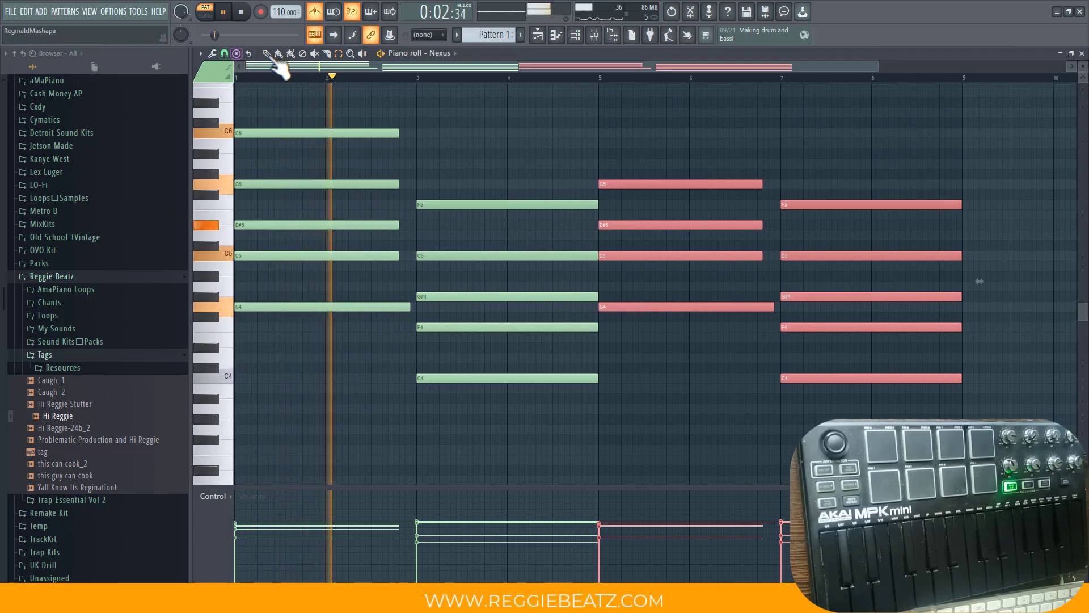
- Select the last chord at bar 7 and shorten its notes to end at bar 8
left_click(916, 193)
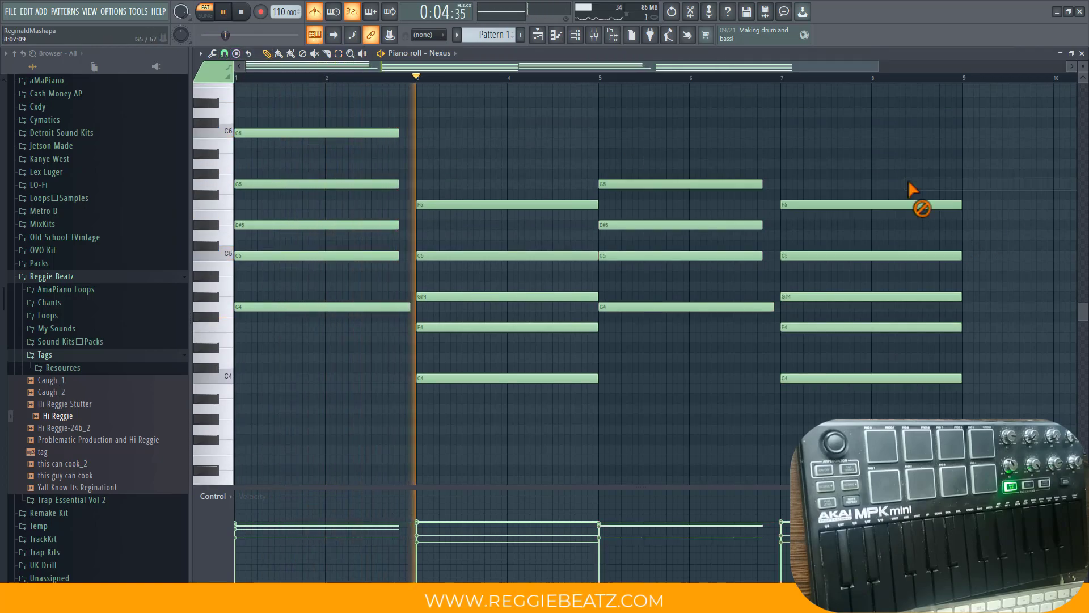
left_click_drag(945, 158, 888, 386)
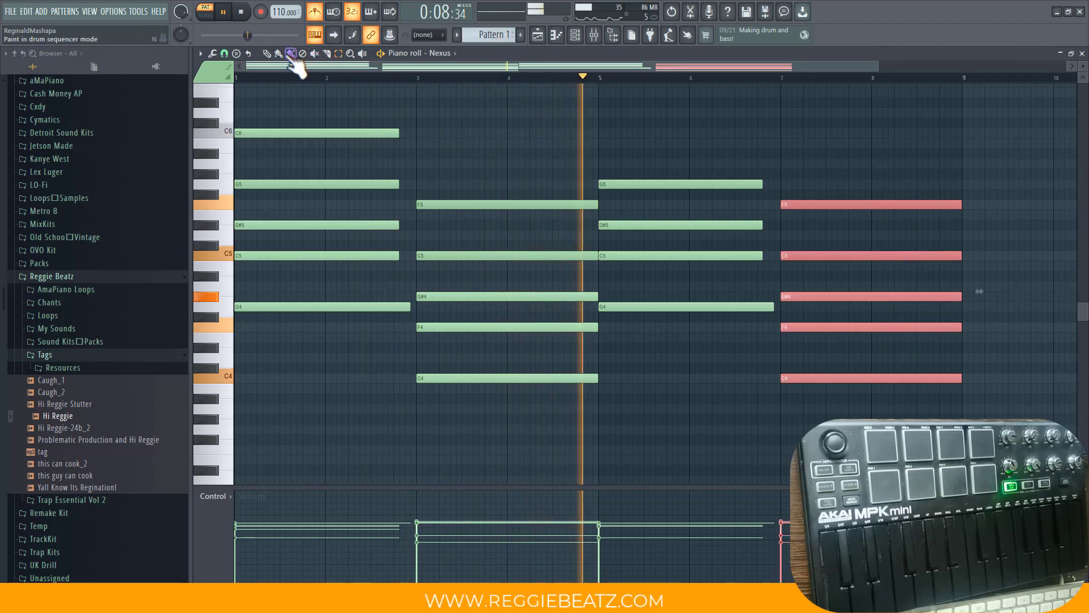
left_click_drag(964, 205, 869, 211)
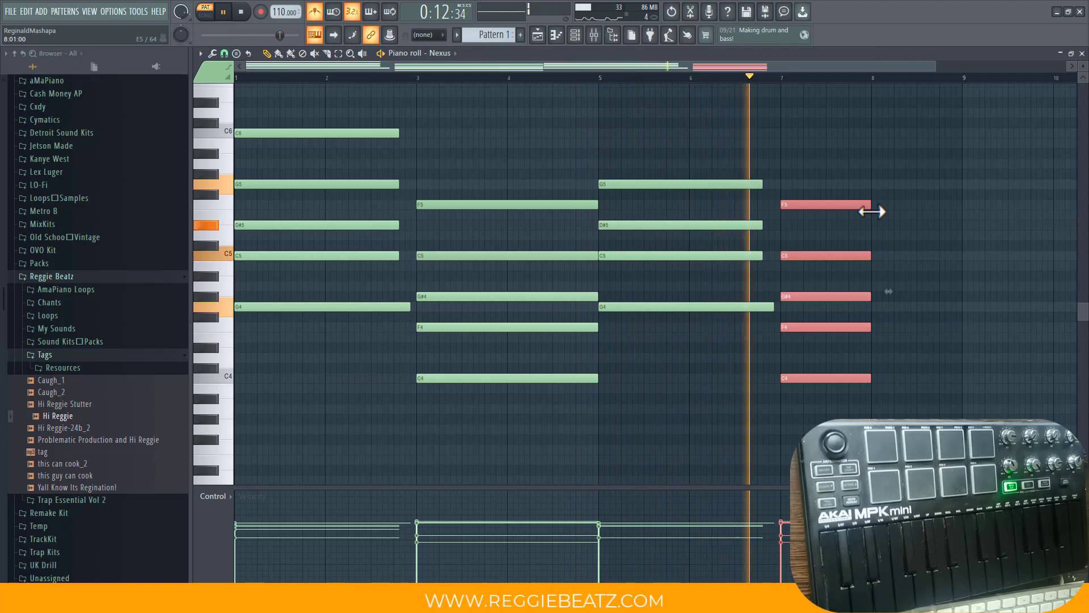
key("ctrl+b")
left_click_drag(900, 380, 891, 404)
key("space")
left_click(784, 78)
key("space")
key("space")
key("space")
key("space")
key("space")
key("space")
key("space")
key("Delete")
left_click(241, 12)
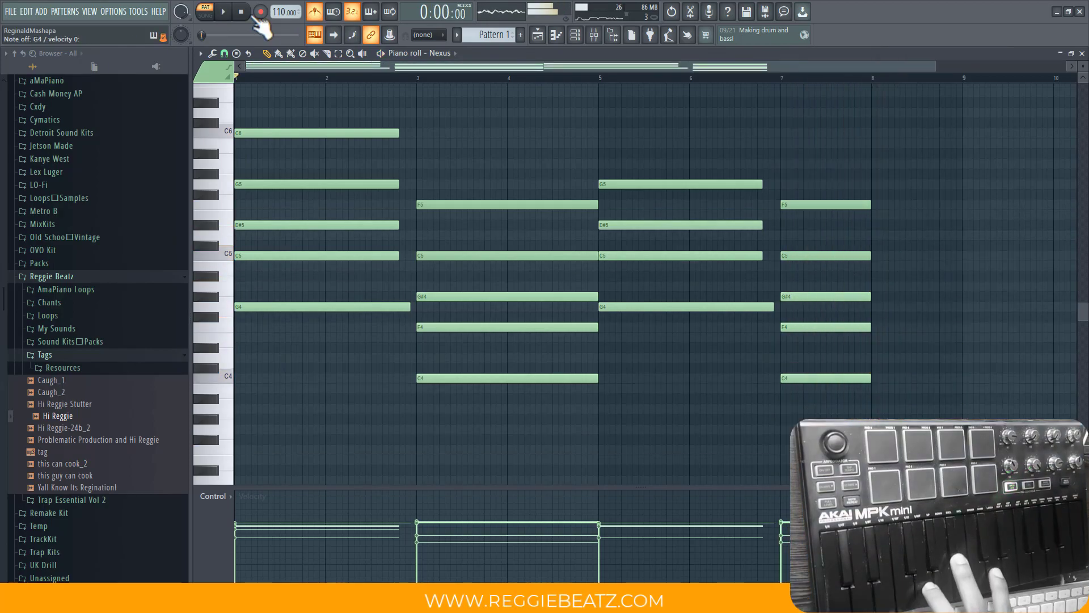
- Add a one-bar closing chord at bar 8 with the notes G4, A#4, D5 and G5, and play it back
left_click(880, 307)
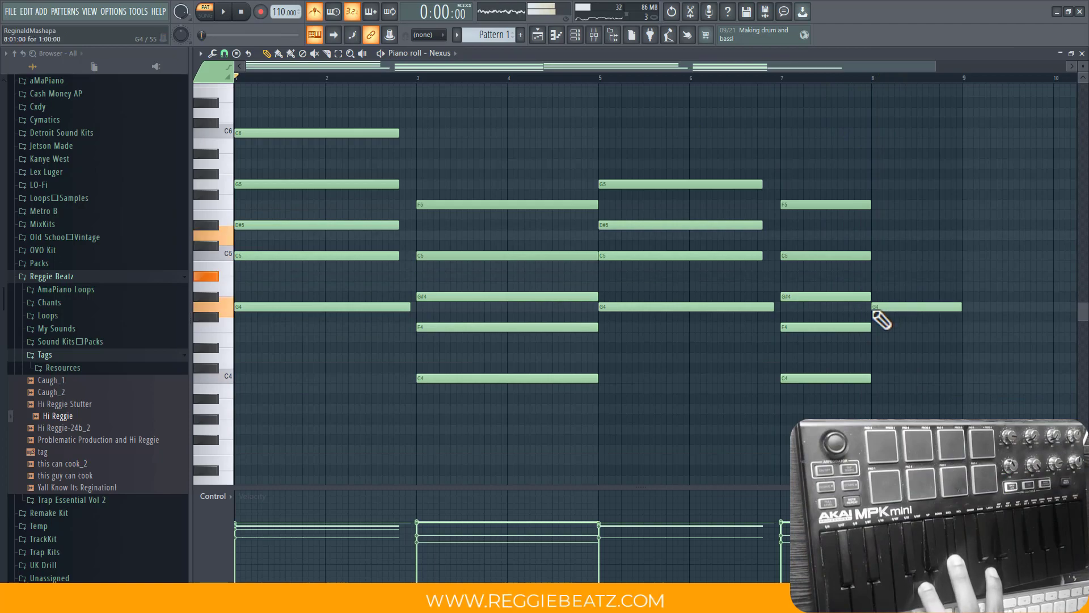
left_click(878, 276)
left_click(877, 235)
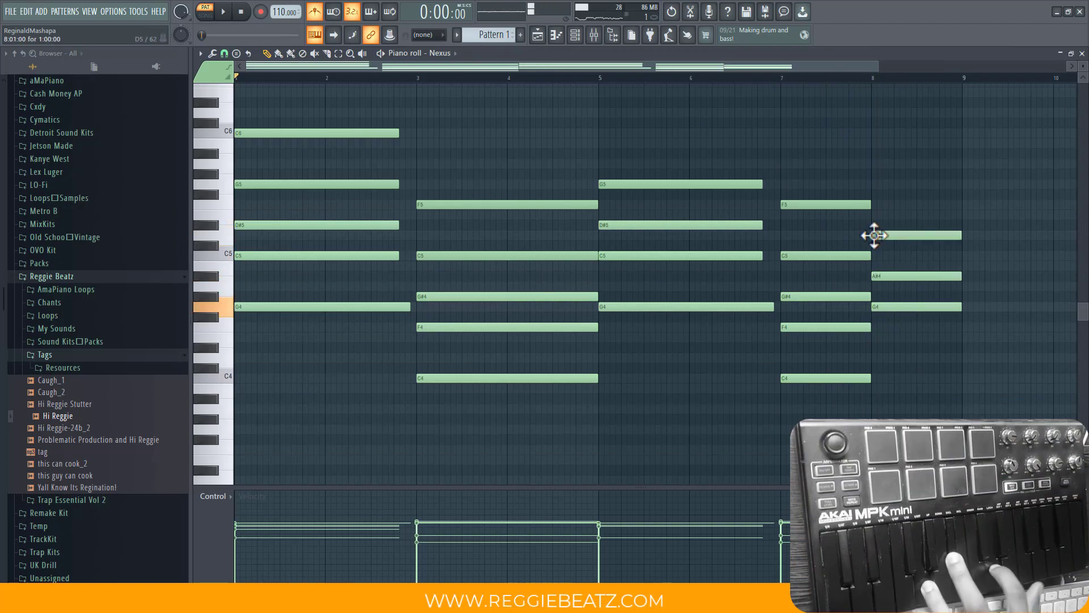
left_click(878, 184)
key("space")
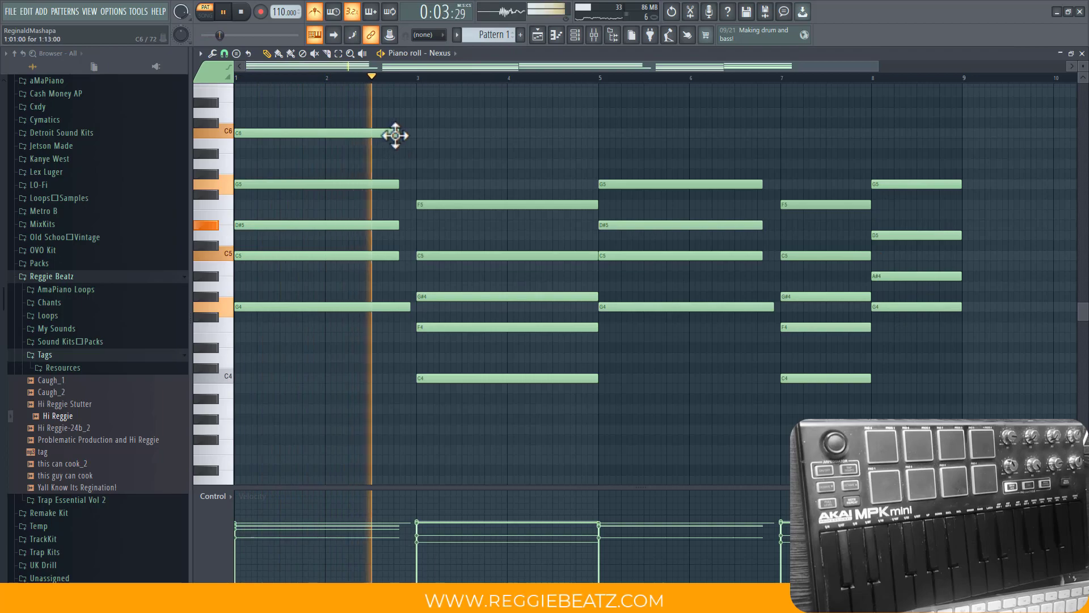
- Lengthen the notes of the first chord so they all end at bar 3
left_click_drag(401, 133, 411, 134)
left_click_drag(397, 184, 414, 183)
left_click_drag(397, 224, 413, 253)
left_click_drag(409, 307, 417, 308)
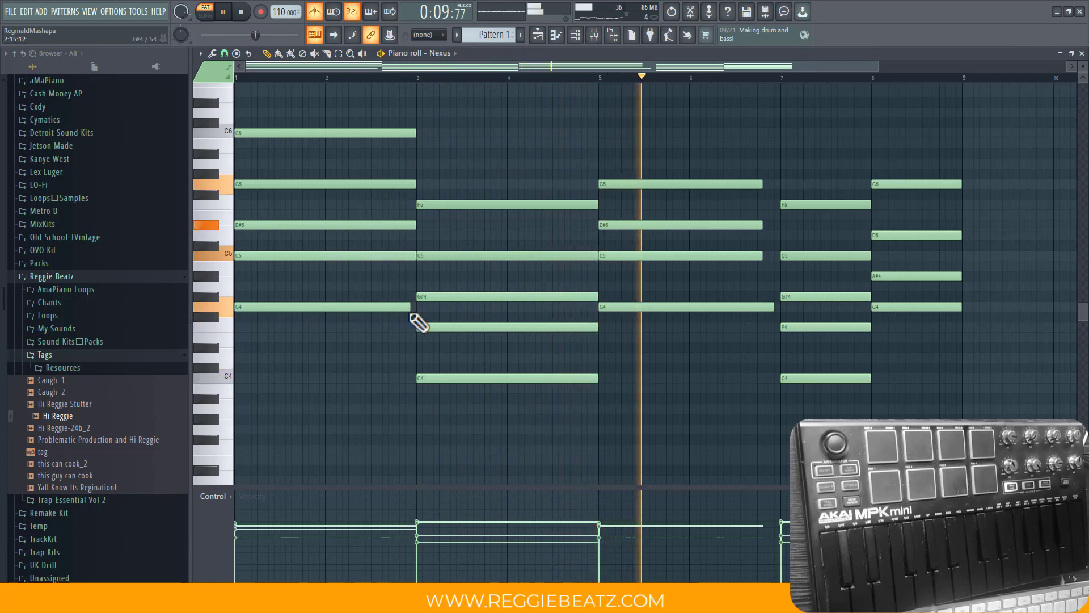
left_click(878, 368)
right_click(877, 368)
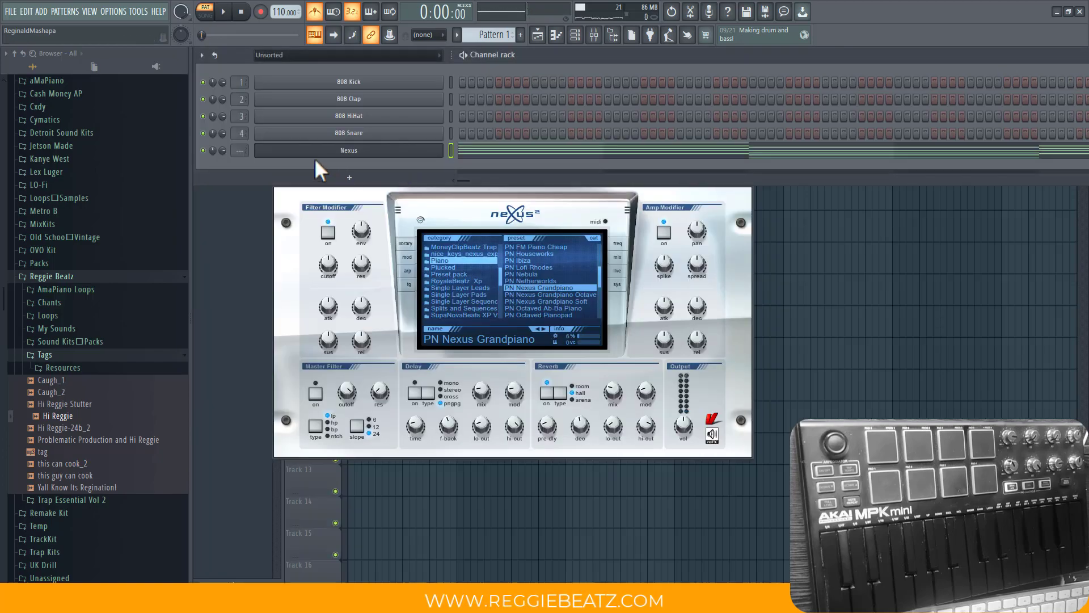
- Clone the Nexus channel and load the AR Krystaline preset from the Arpeggios category in the clone
right_click(389, 152)
left_click(471, 249)
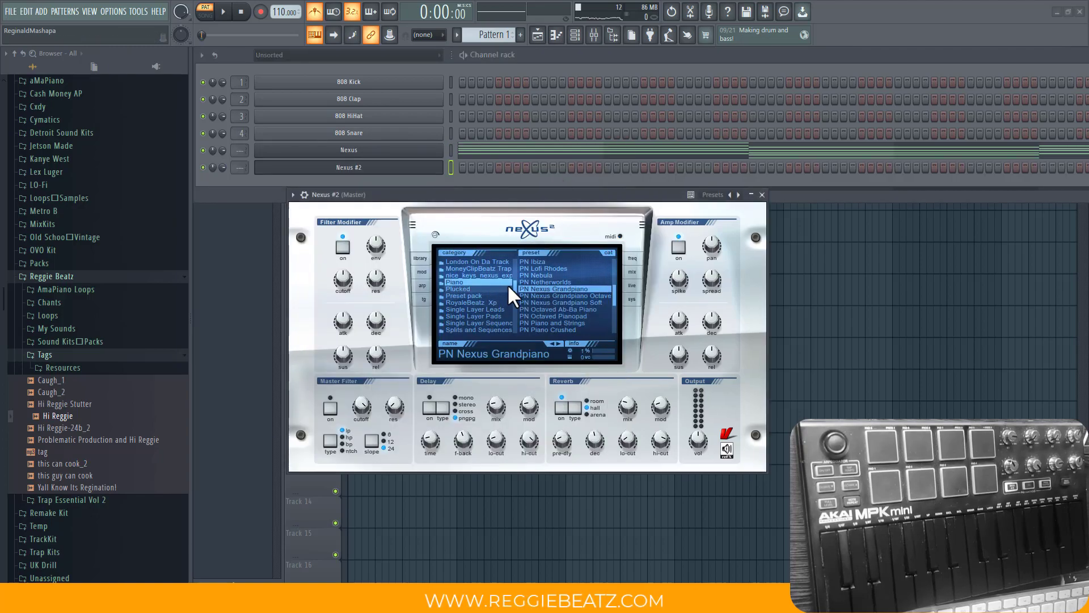
left_click_drag(514, 285, 518, 256)
left_click(488, 268)
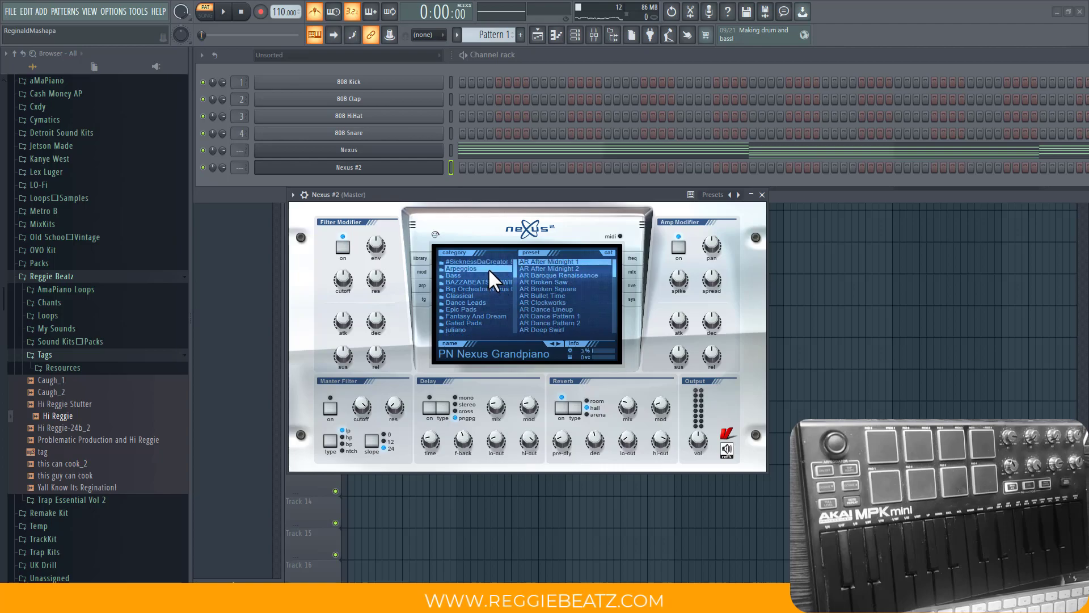
left_click_drag(614, 268, 612, 284)
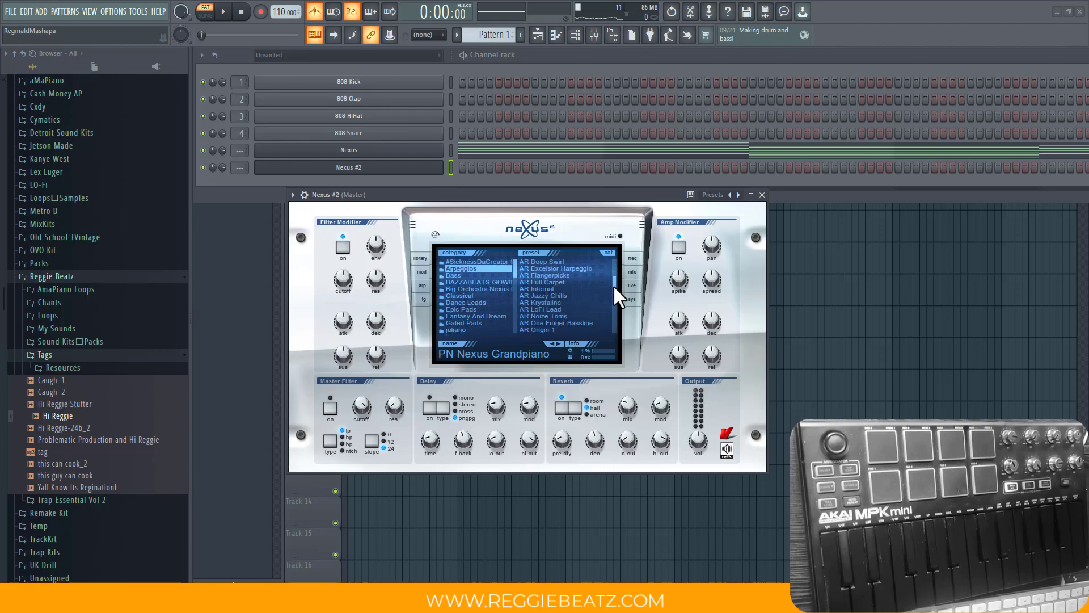
left_click(549, 302)
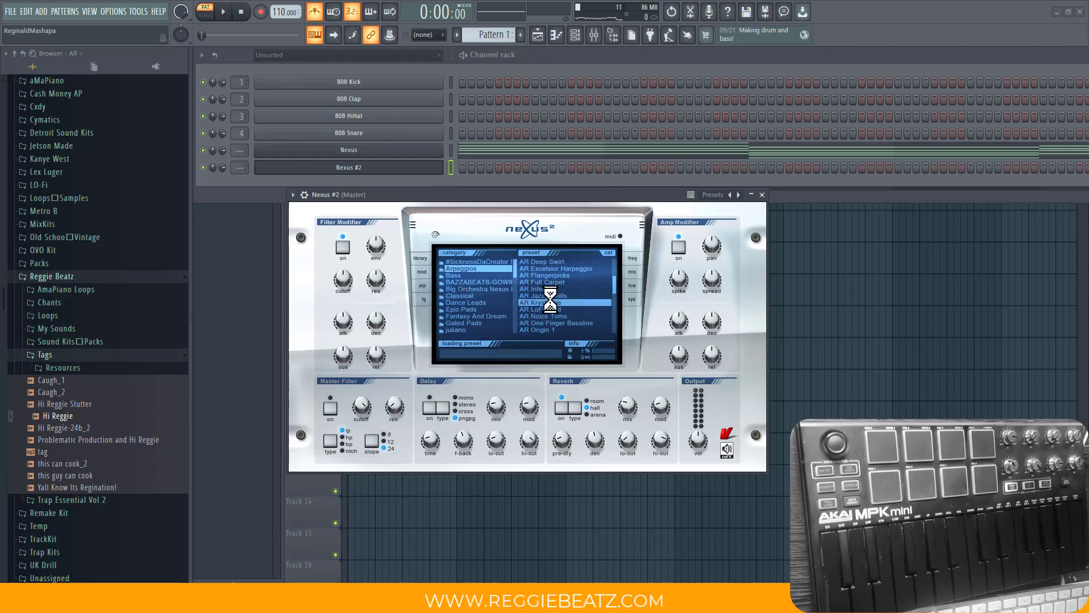
- Copy the chord notes from the Nexus channel and paste them into the Nexus #2 channel
right_click(402, 153)
left_click(610, 164)
right_click(428, 171)
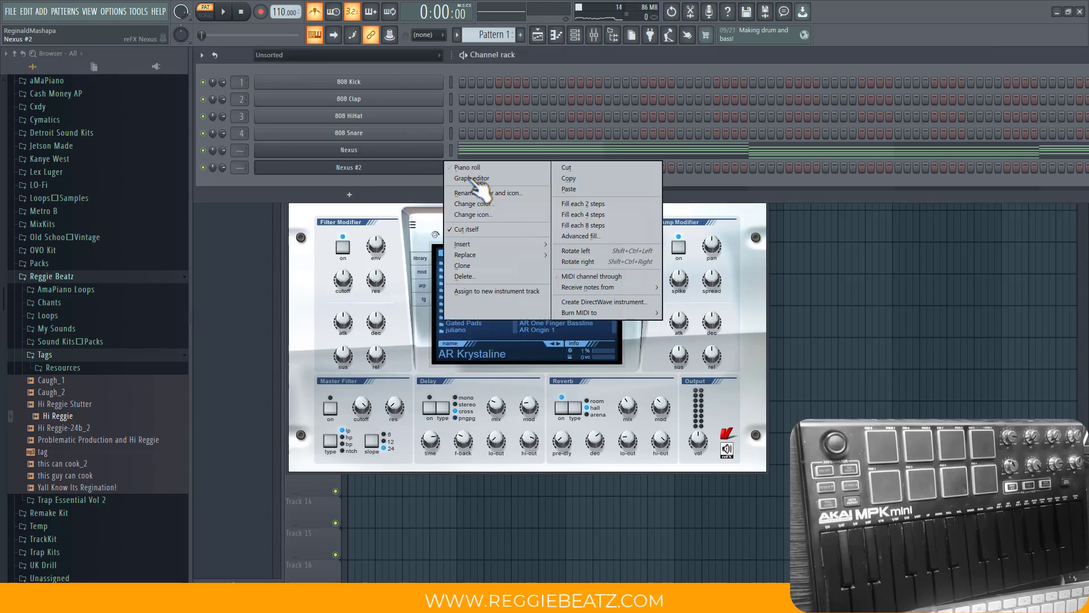
left_click(569, 189)
- Mute the original Nexus channel and play the pattern with only the Nexus #2 arpeggio sounding
left_click(203, 150)
key("space")
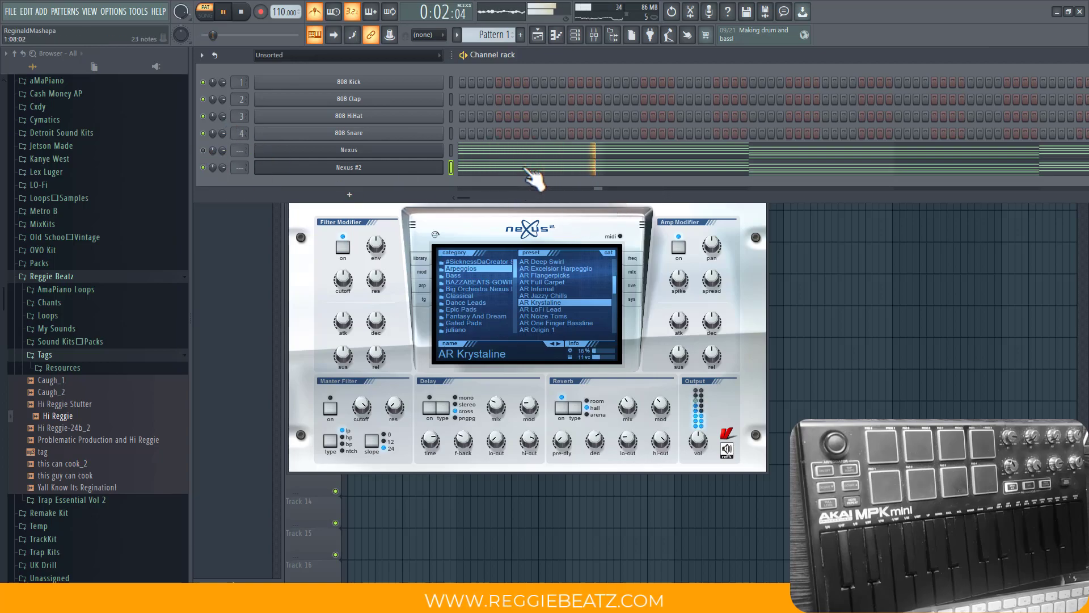
key("space")
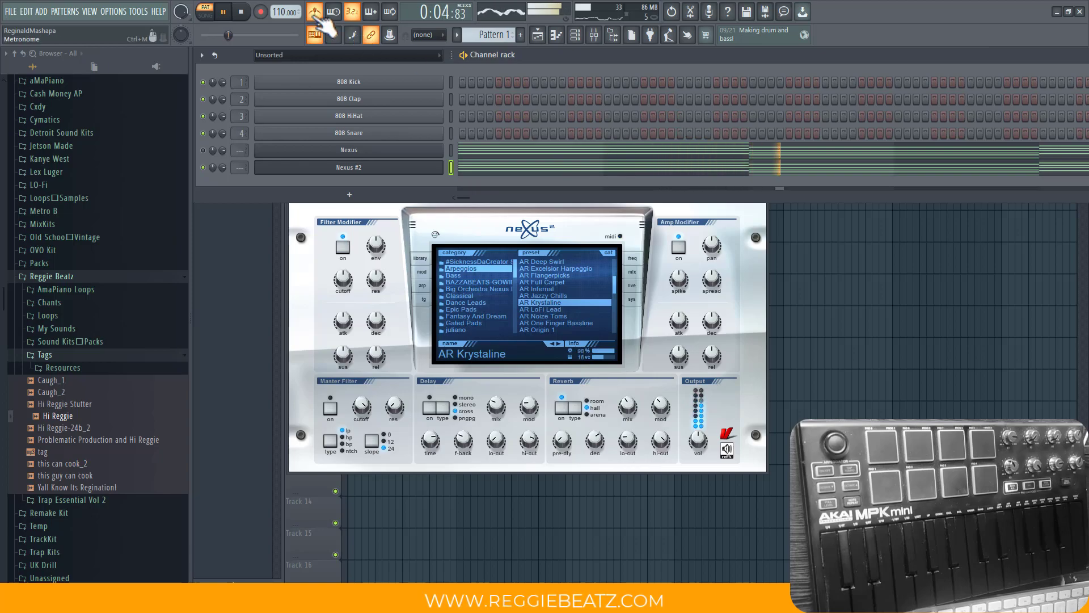
- Assign the Nexus #2 channel to mixer track 5
left_click(420, 167)
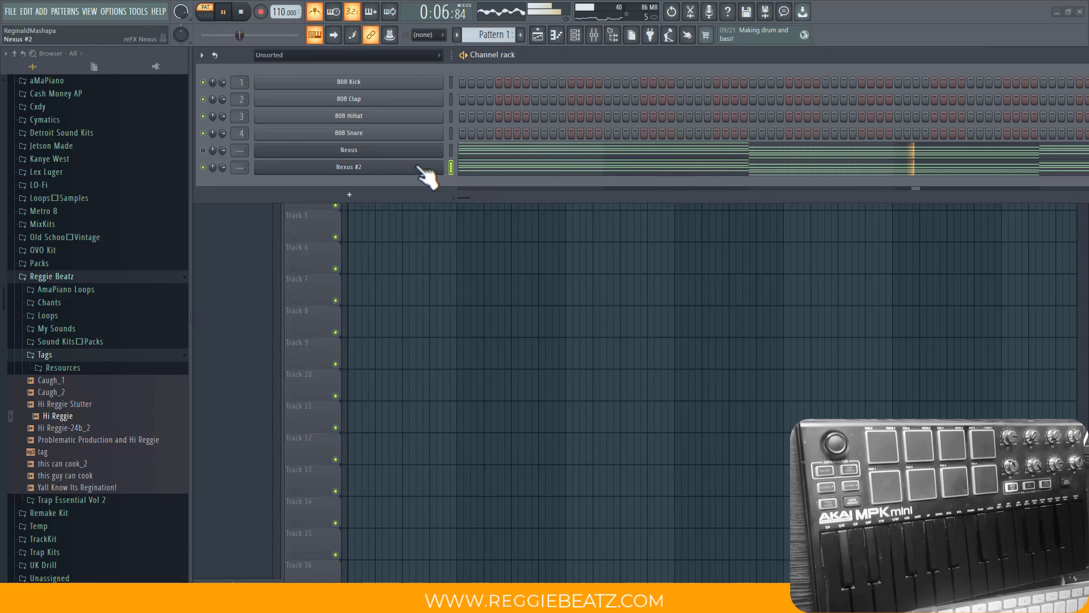
left_click(421, 168)
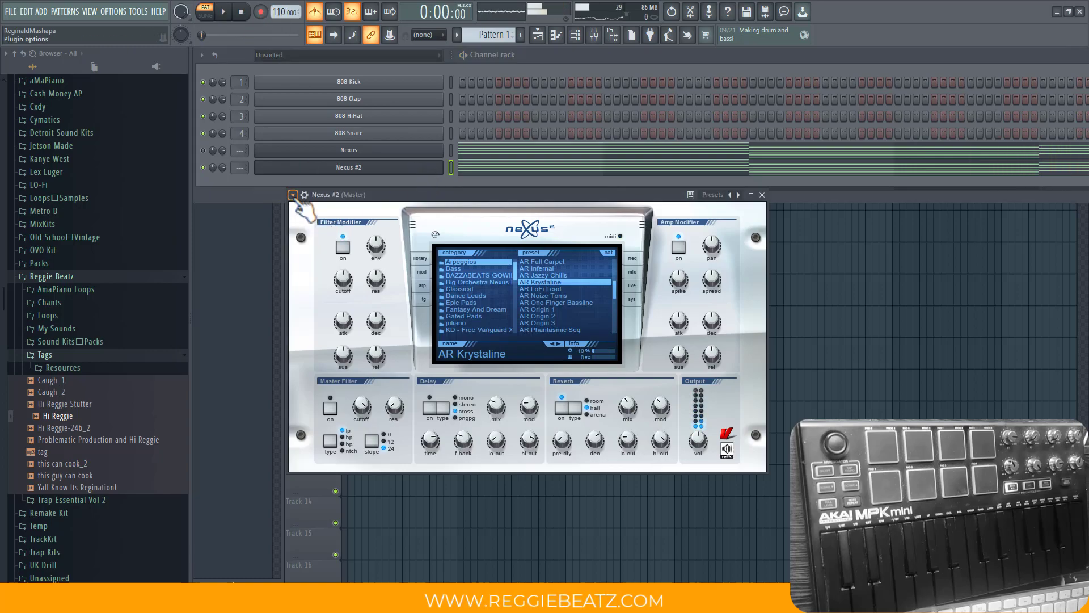
left_click(293, 195)
left_click(474, 166)
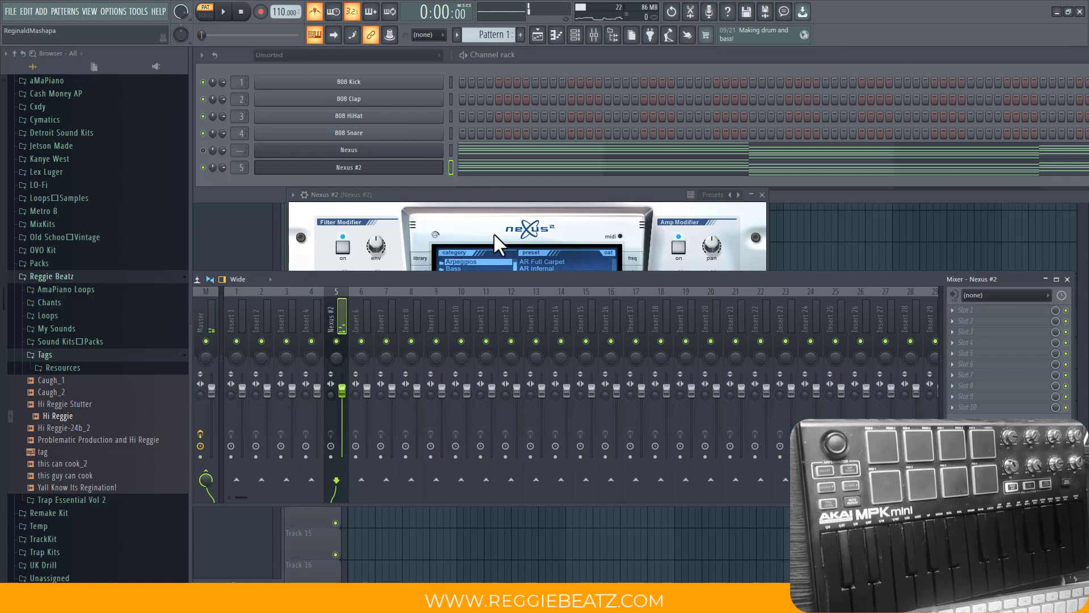
- Play the pattern and load Fruity Parametric EQ 2 in the first effect slot of the Nexus #2 mixer track
key("space")
left_click(993, 311)
mouse_move(998, 325)
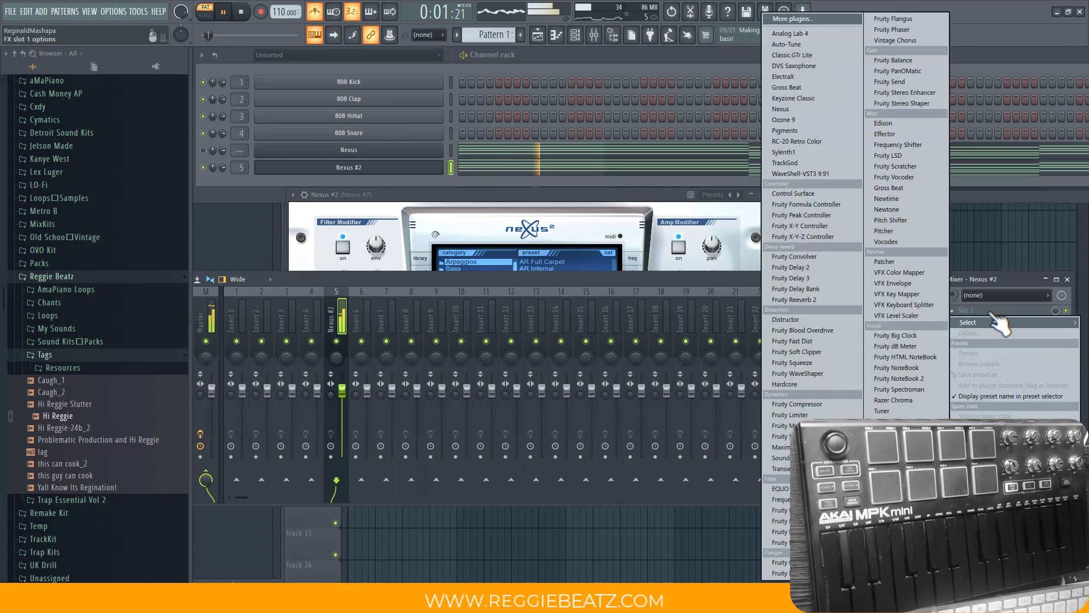
left_click(779, 543)
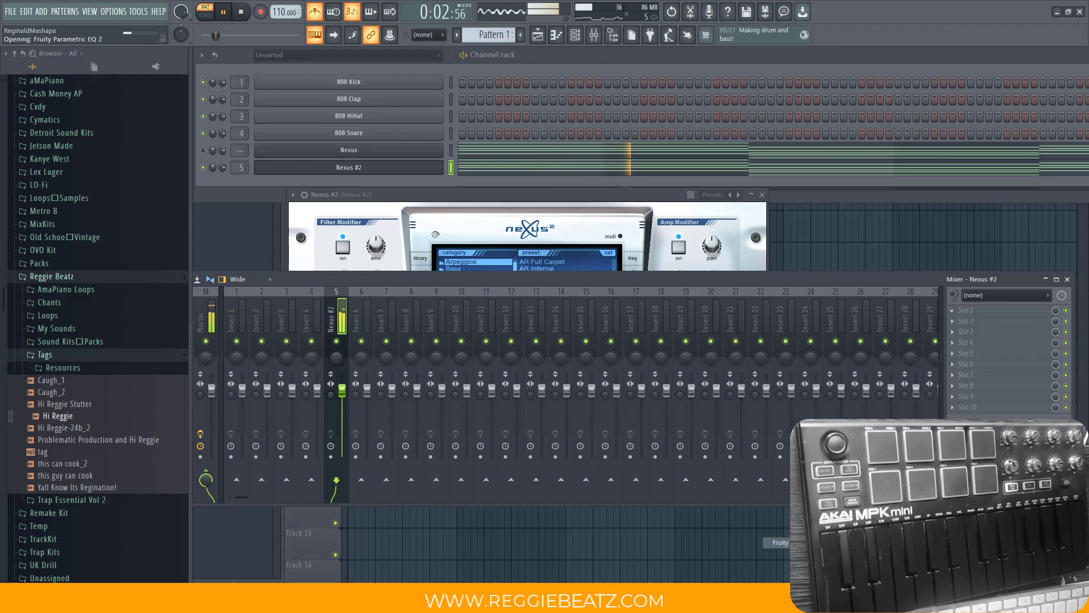
- Cut the arpeggio's low frequencies with EQ band 1 and lower band 3 slightly while the pattern plays
left_click_drag(311, 261, 341, 331)
left_click_drag(374, 261, 374, 269)
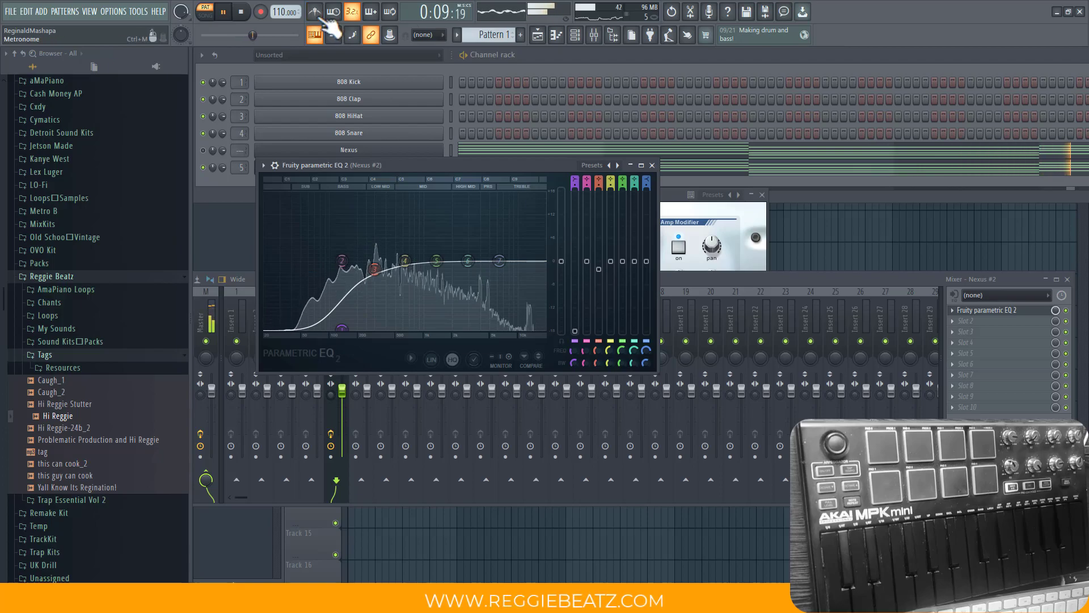
left_click(534, 55)
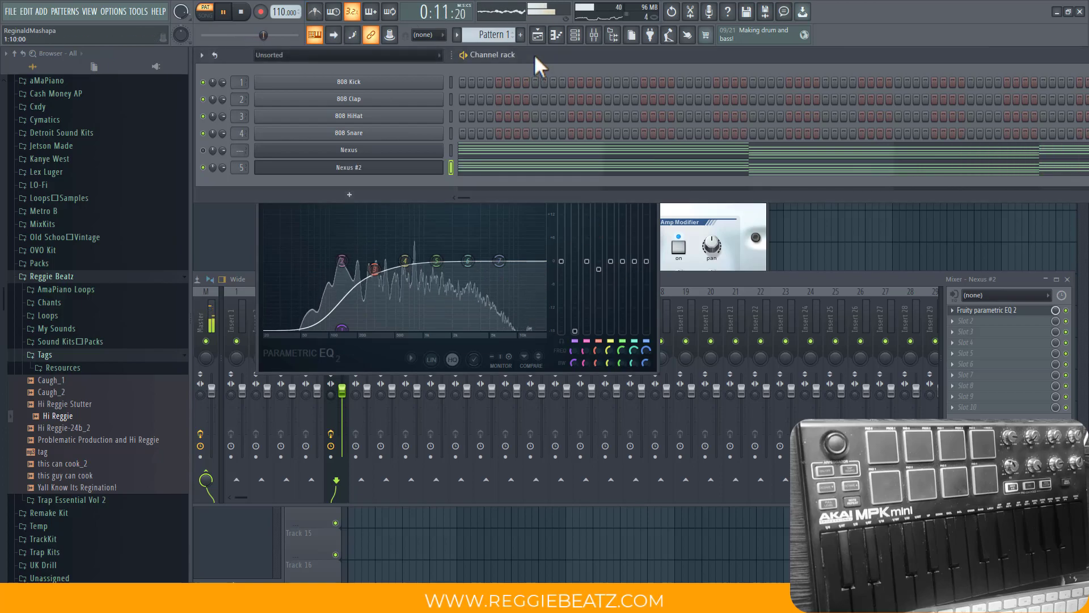
key("space")
- Clone the Nexus #2 channel and copy its notes into the new Nexus #3 channel
right_click(417, 169)
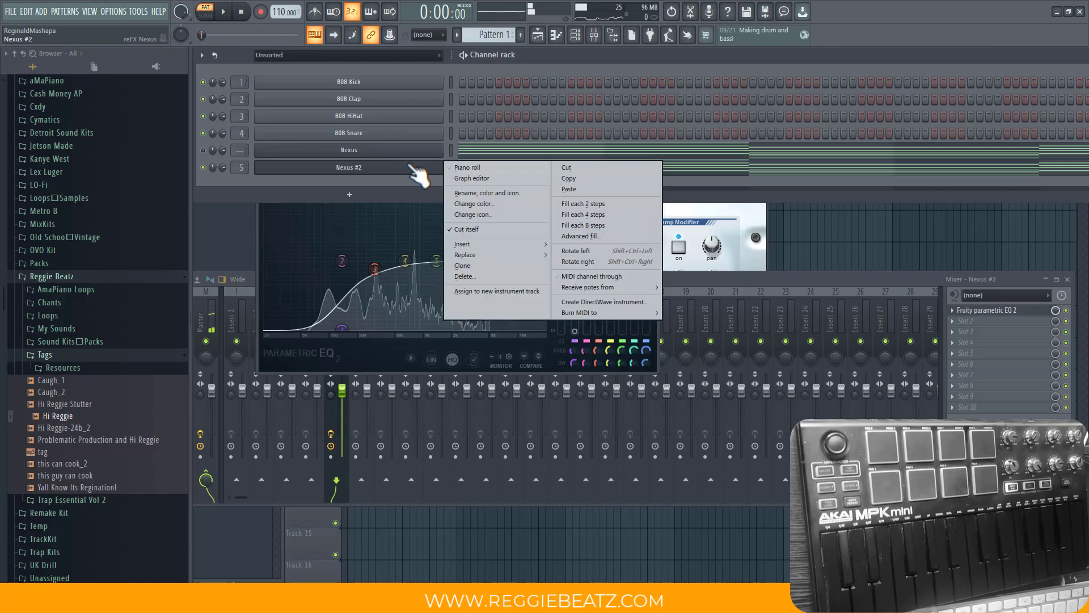
left_click(461, 265)
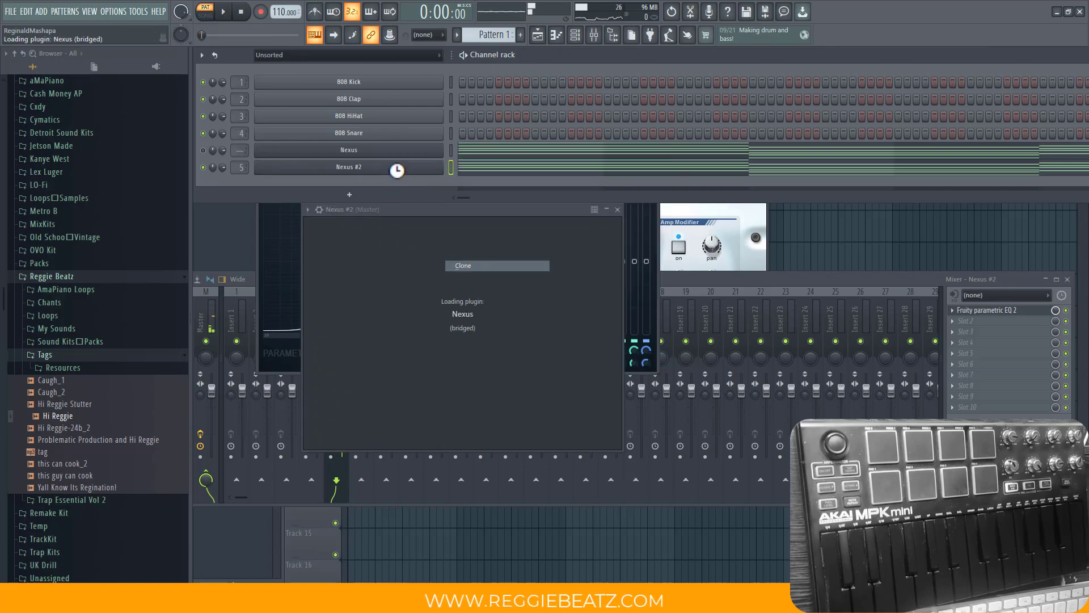
right_click(414, 169)
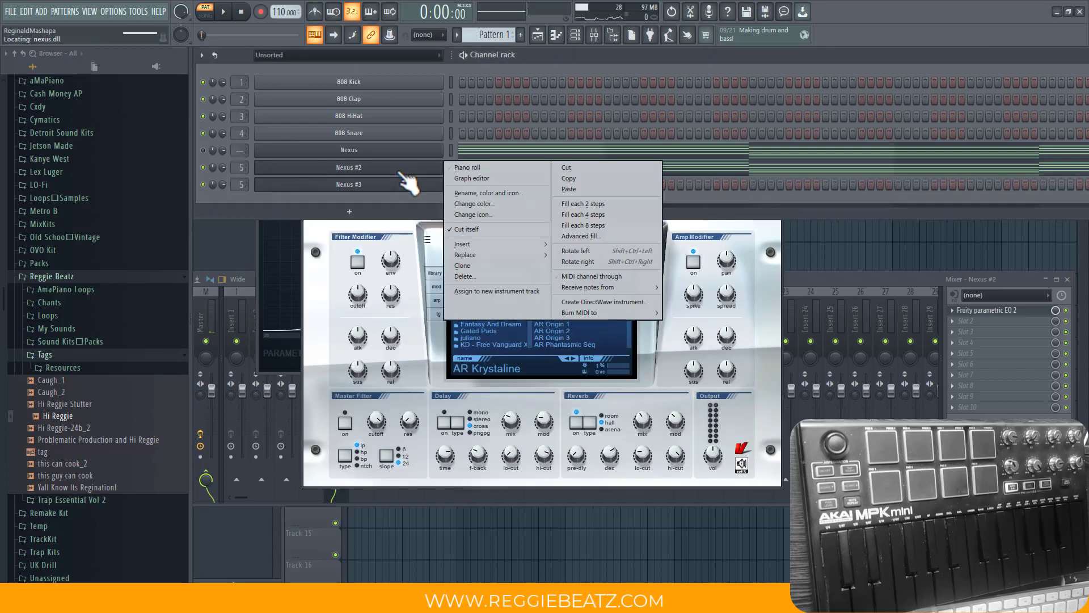
right_click(414, 177)
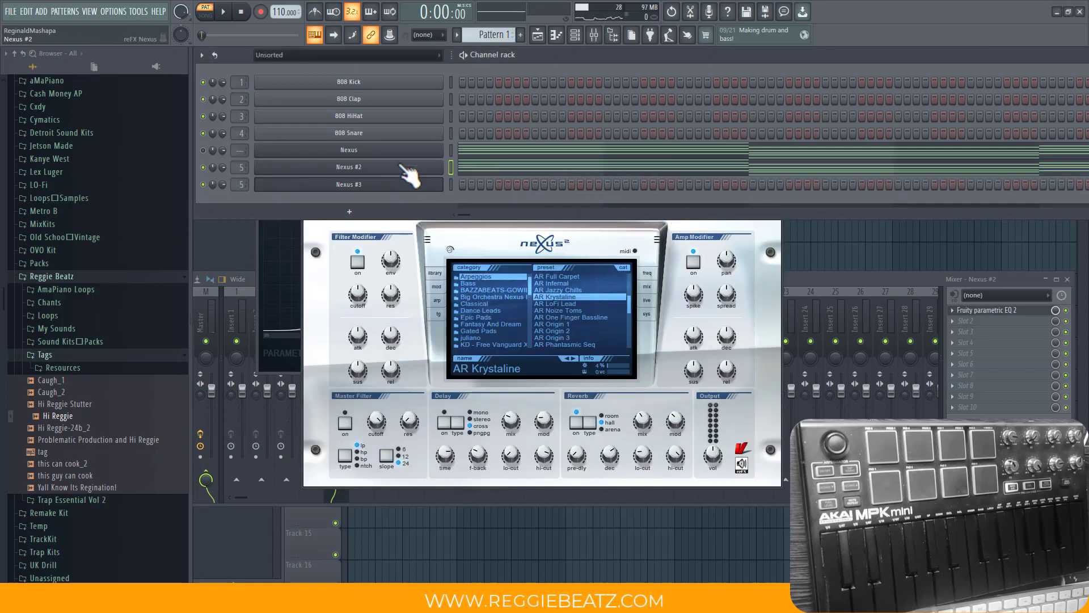
right_click(416, 184)
left_click(449, 189)
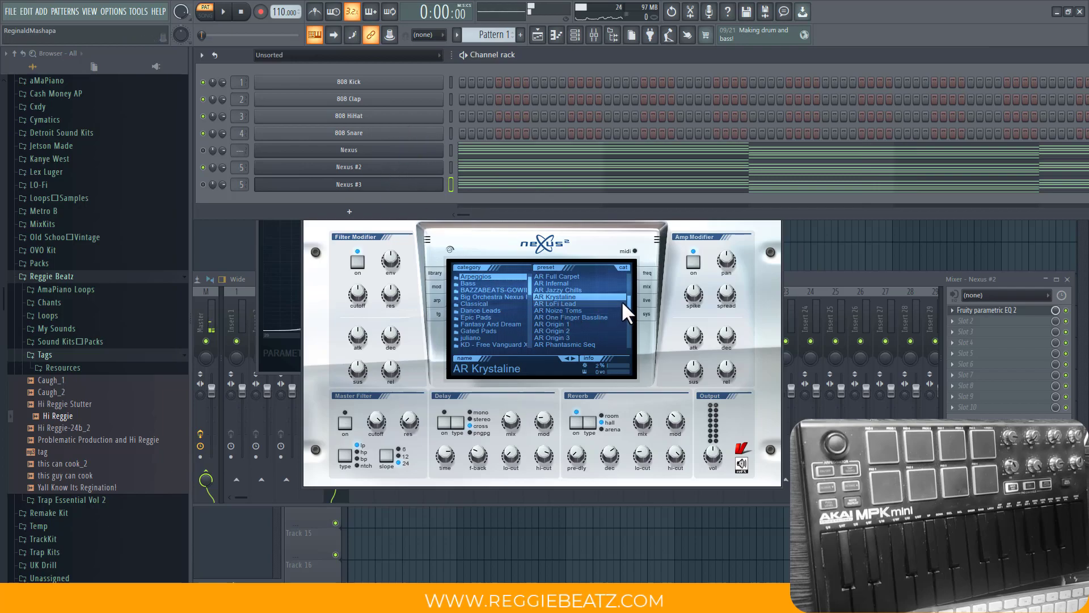
- Load the AR Bullet Time arpeggio preset in Nexus #3, unmute the channel and audition it with the pattern
left_click_drag(626, 300, 630, 278)
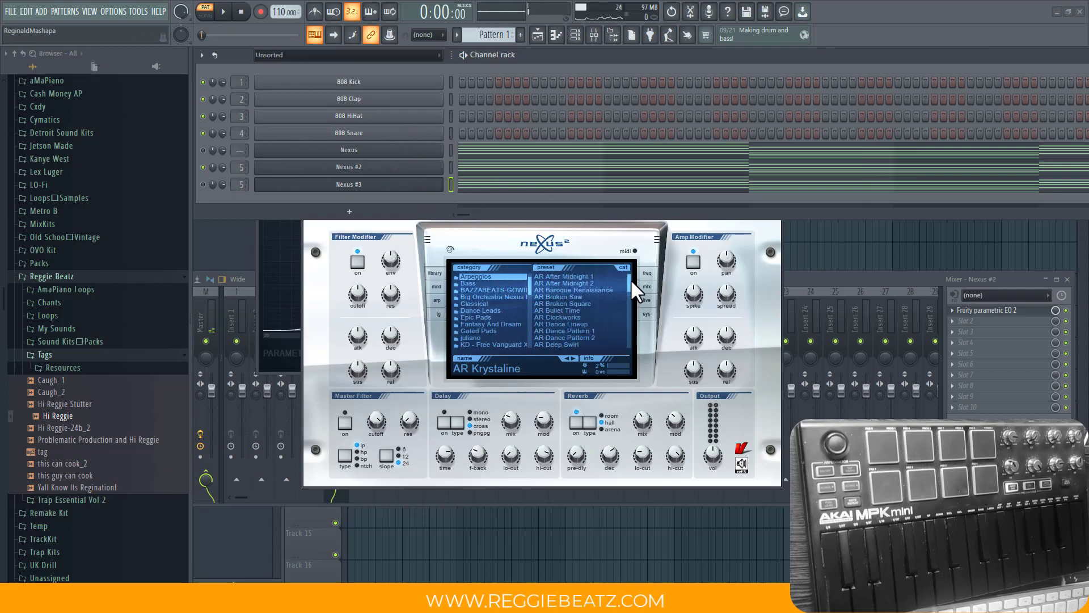
left_click(578, 310)
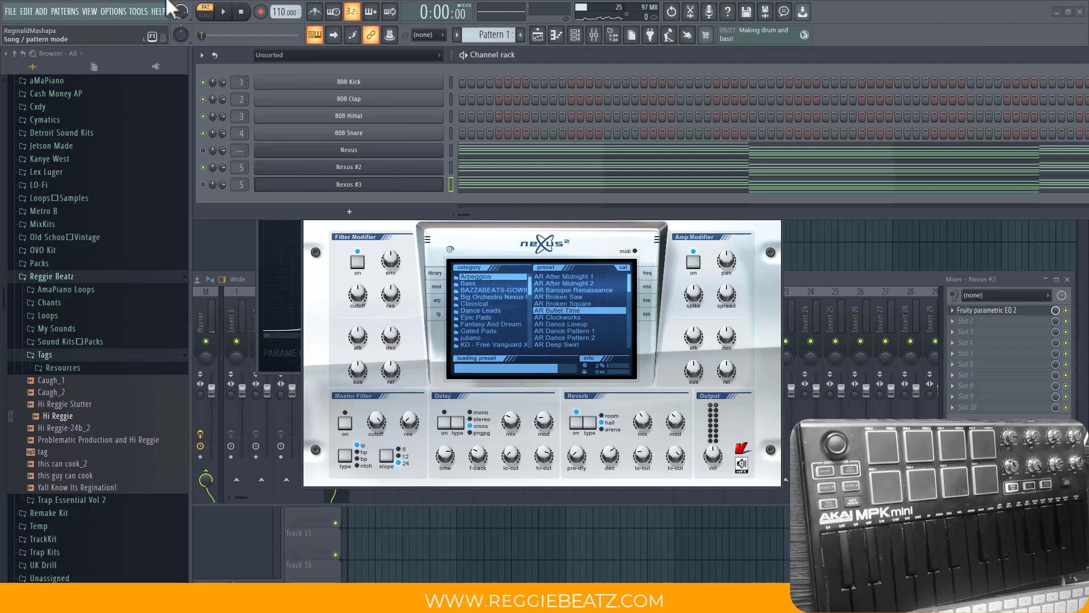
left_click(223, 11)
left_click(203, 185)
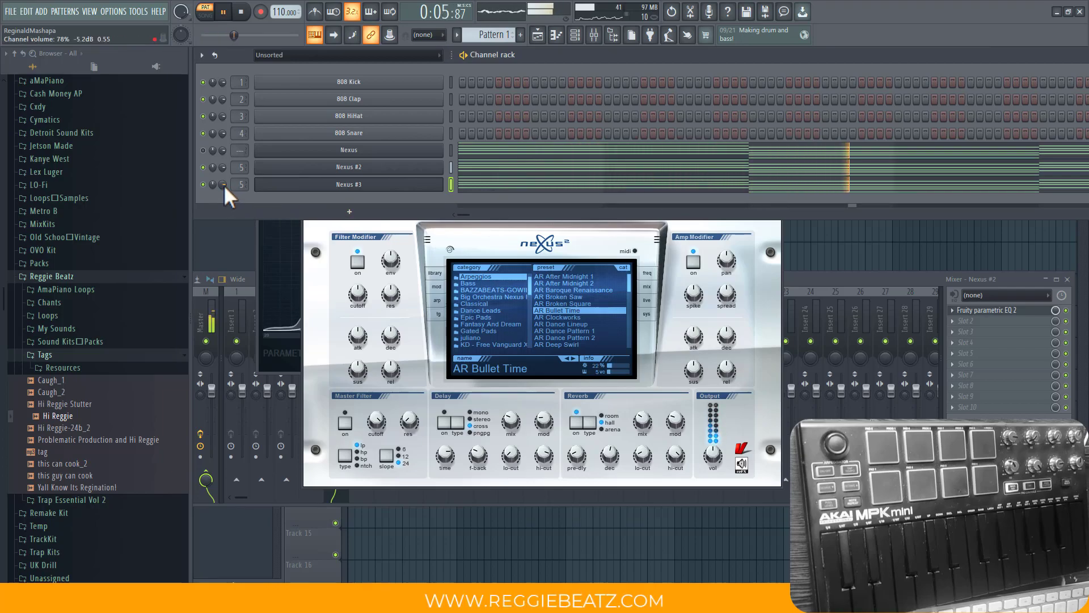
key("space")
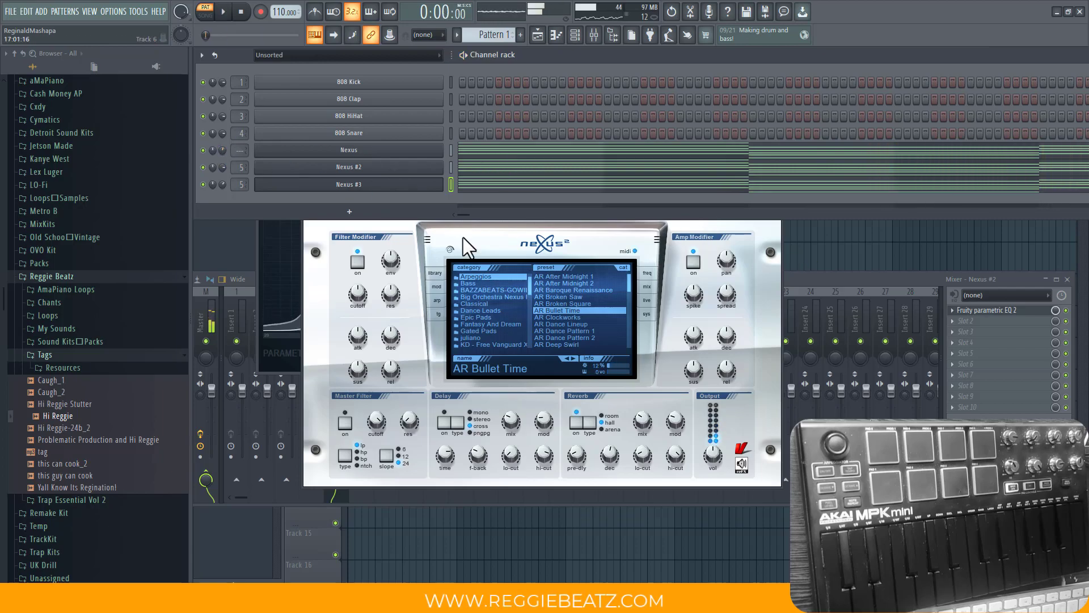
- Add the [Hat] Tight sample from the METROMAKEITBOOM DrumKit HiHats folder in Metro B as a new channel
left_click(66, 282)
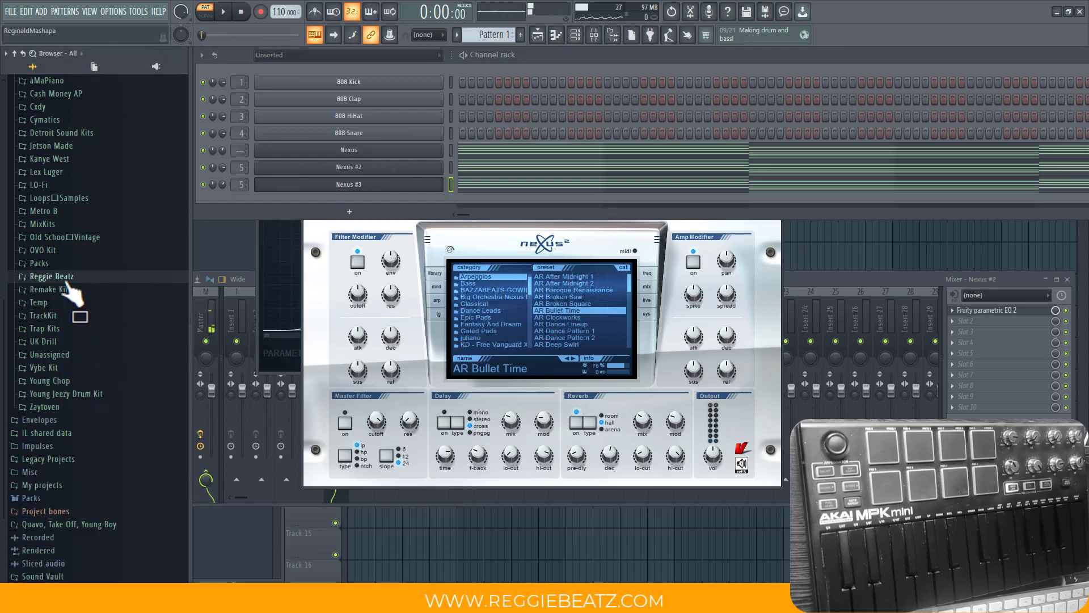
left_click(51, 211)
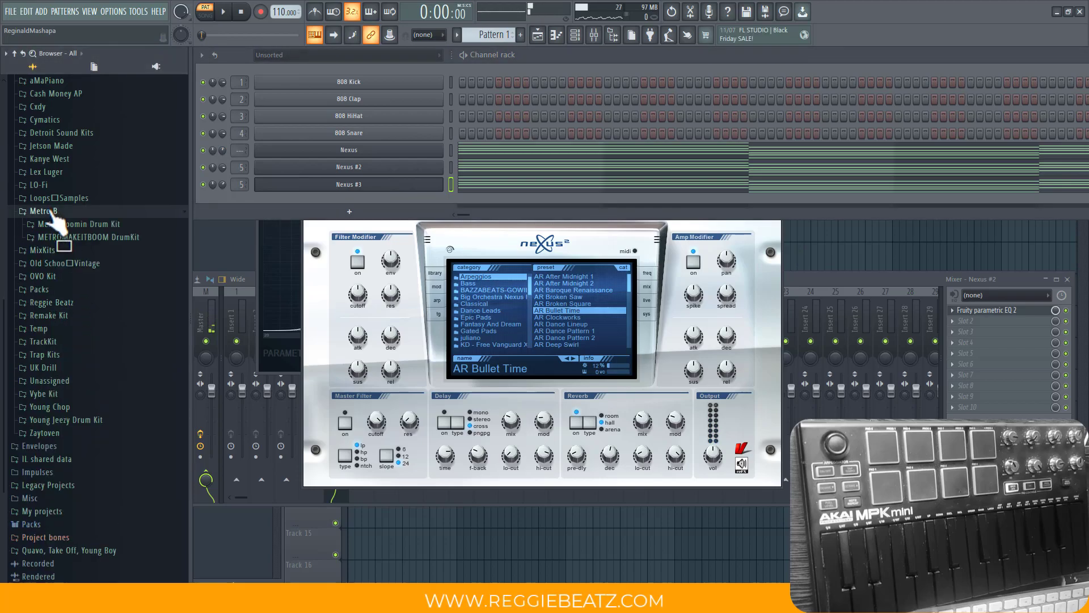
left_click(77, 237)
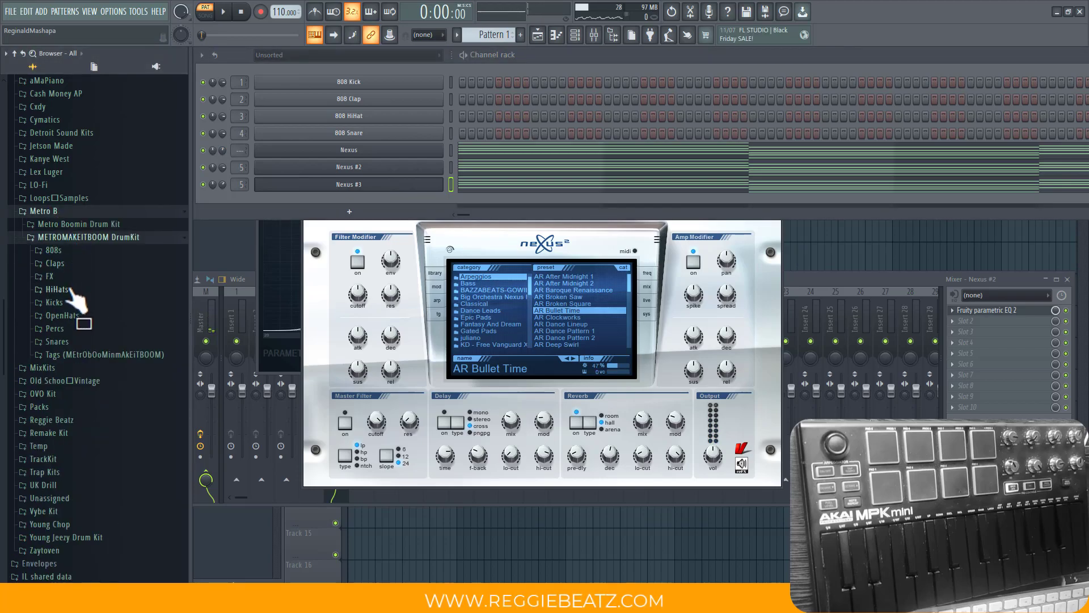
left_click(59, 290)
left_click_drag(325, 271, 359, 204)
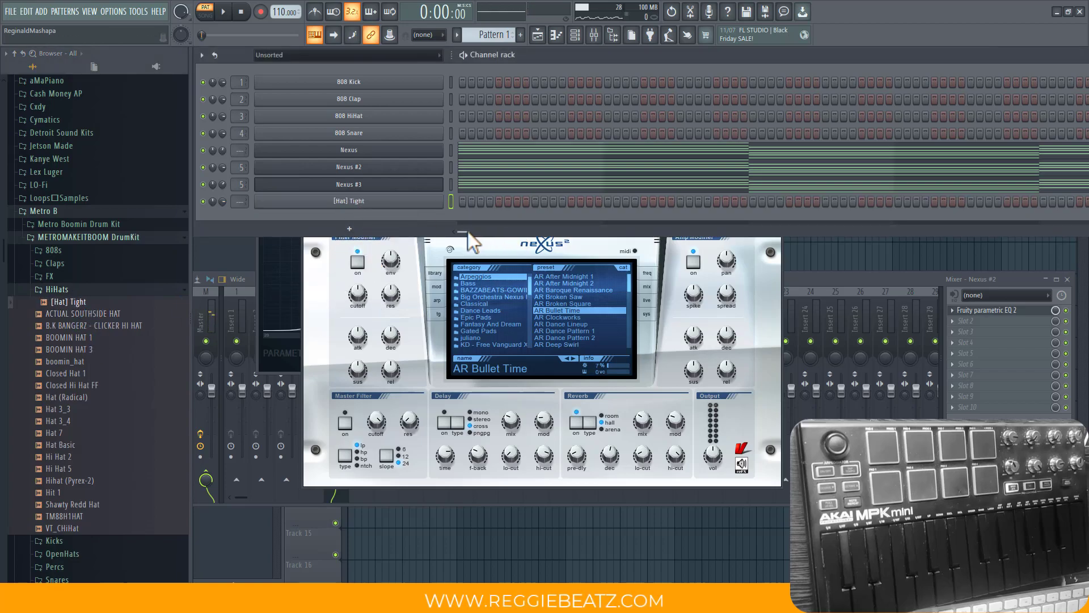
- Fill the [Hat] Tight channel with a hit every 2 steps and play the pattern
right_click(424, 204)
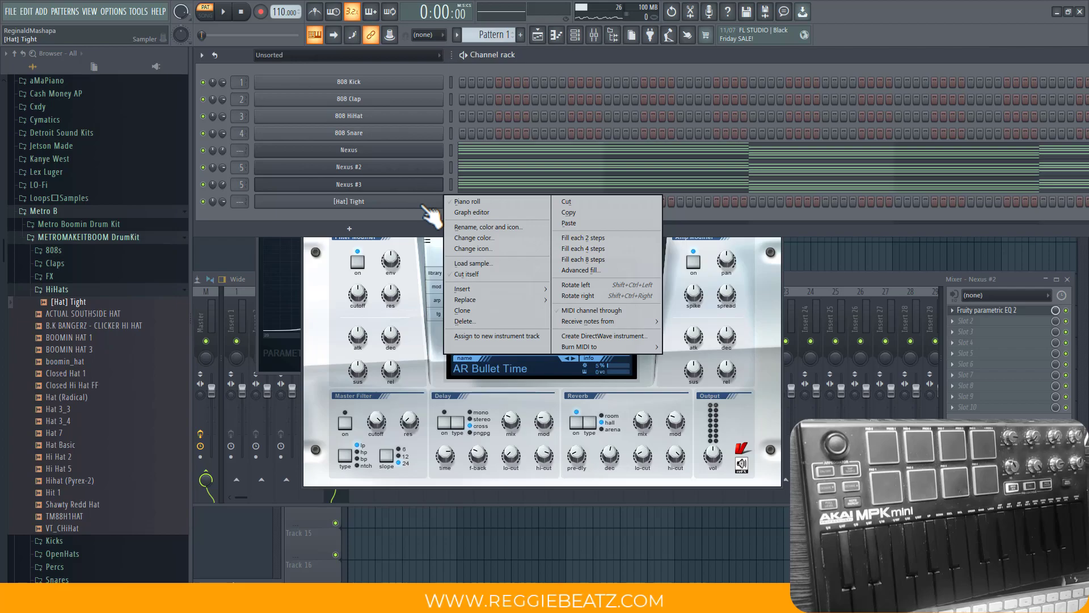
left_click(578, 239)
key("space")
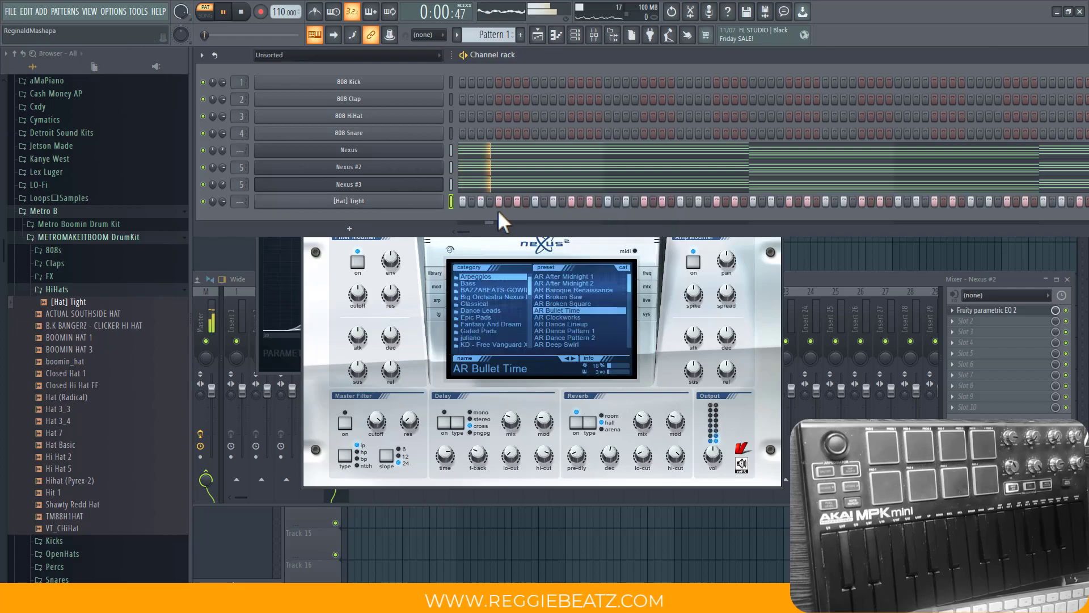
- Open the [Hat] Tight channel in the piano roll and lengthen two consecutive hi-hat notes in the second half of bar 1
right_click(426, 205)
left_click(451, 197)
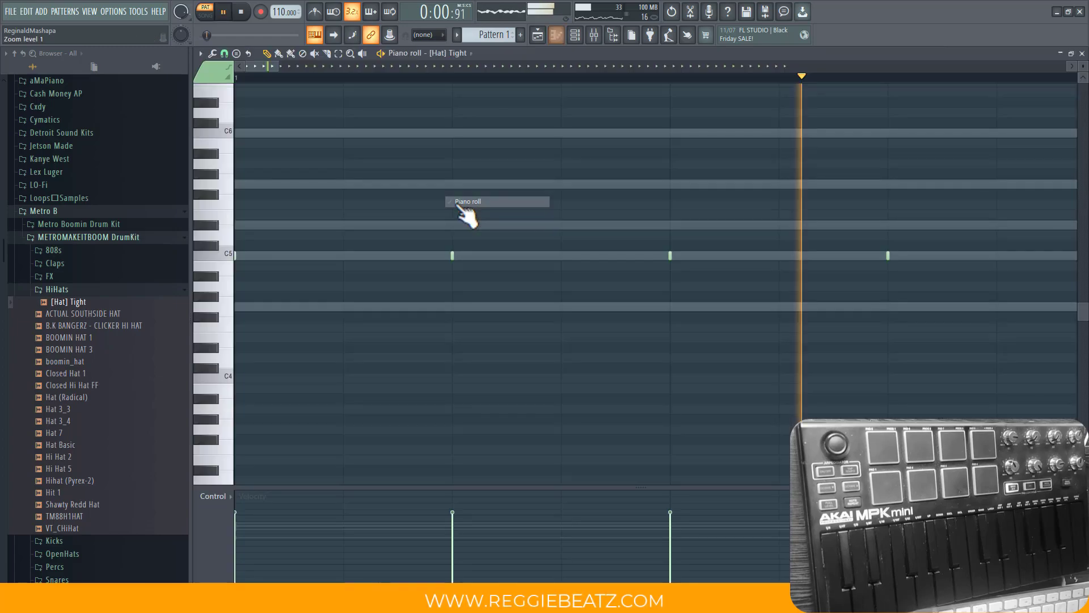
key("space")
left_click_drag(878, 66, 513, 66)
key("space")
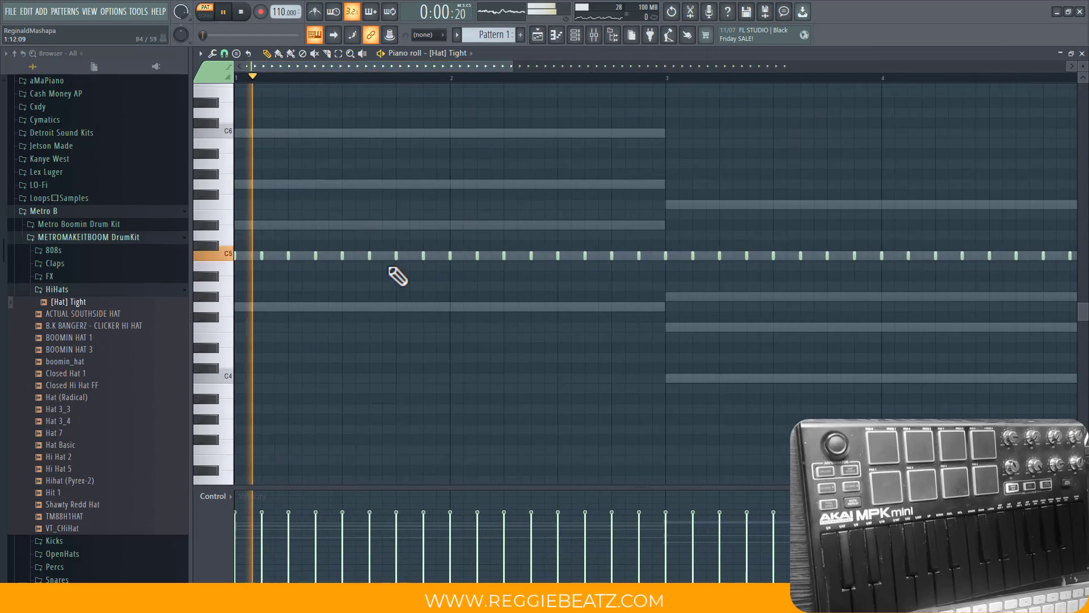
left_click_drag(345, 256, 382, 255)
key("space")
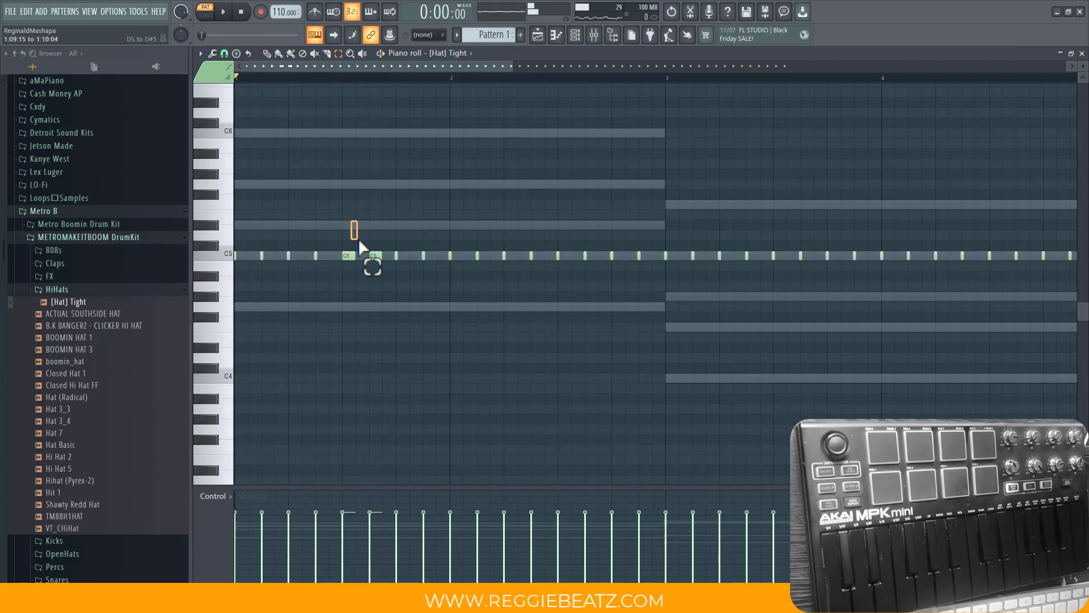
- Chop the two lengthened hi-hat notes into rolls using the default chopper pattern
left_click(212, 53)
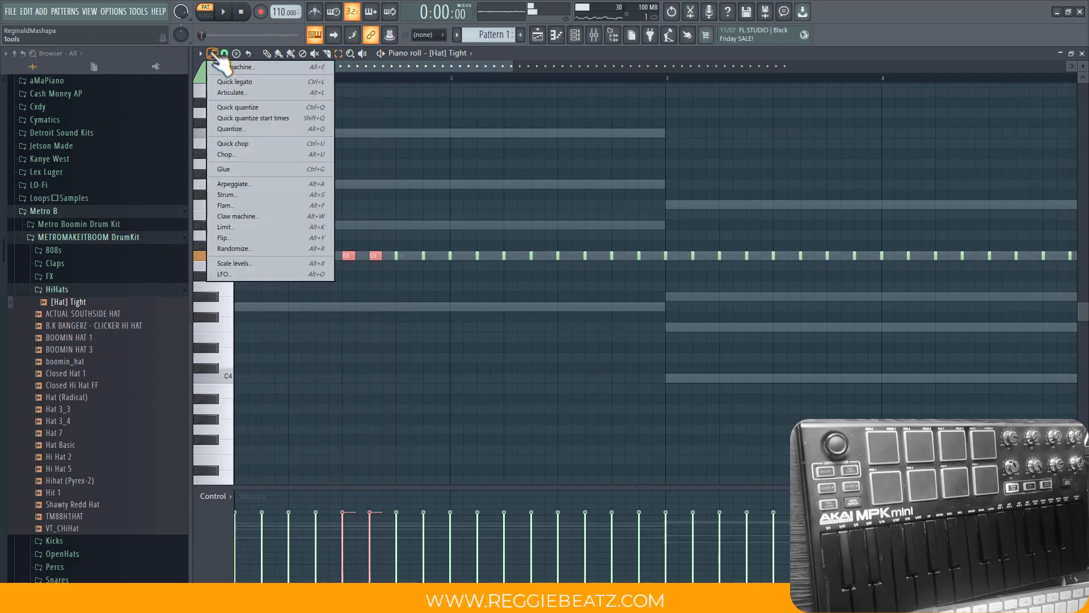
left_click(243, 154)
key("space")
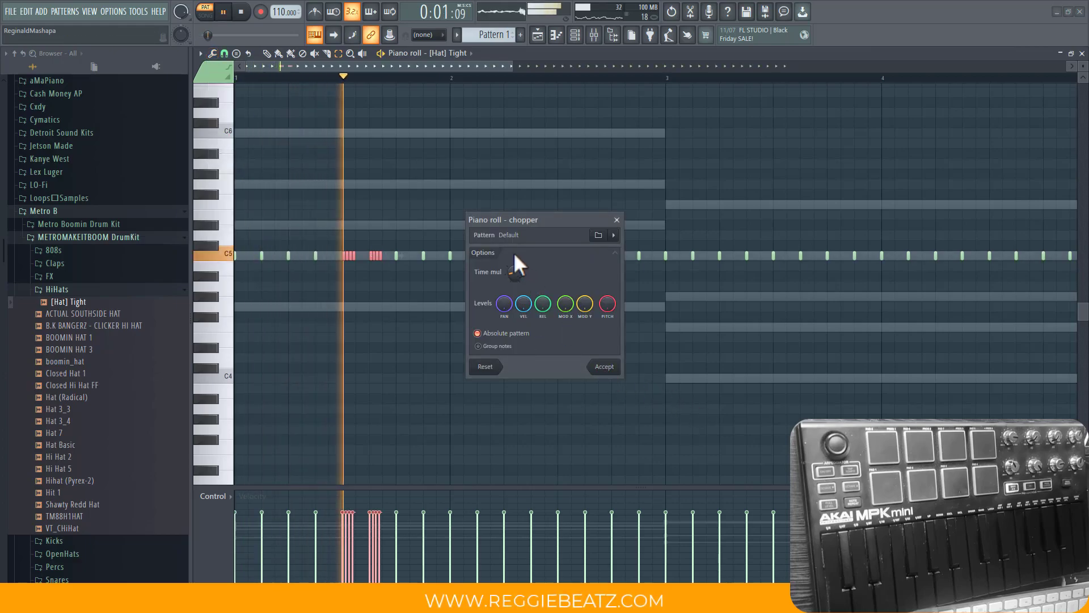
left_click(605, 367)
key("space")
- Delete the two middle notes of the first hi-hat roll in bar 1 and replay the pattern
left_click(267, 54)
key("space")
key("space")
key("space")
key("space")
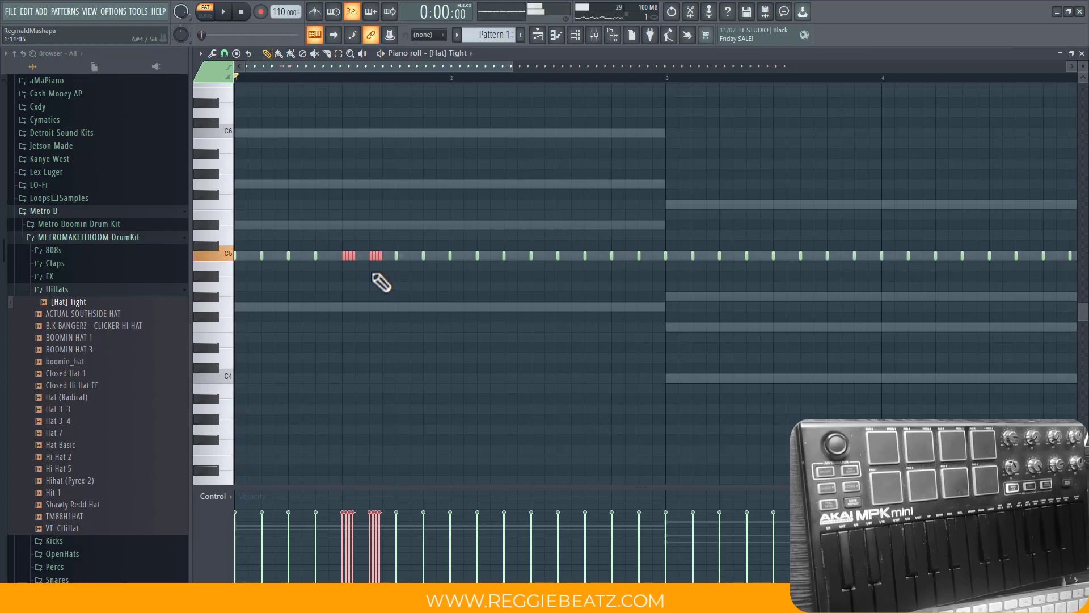
key("space")
right_click(350, 257)
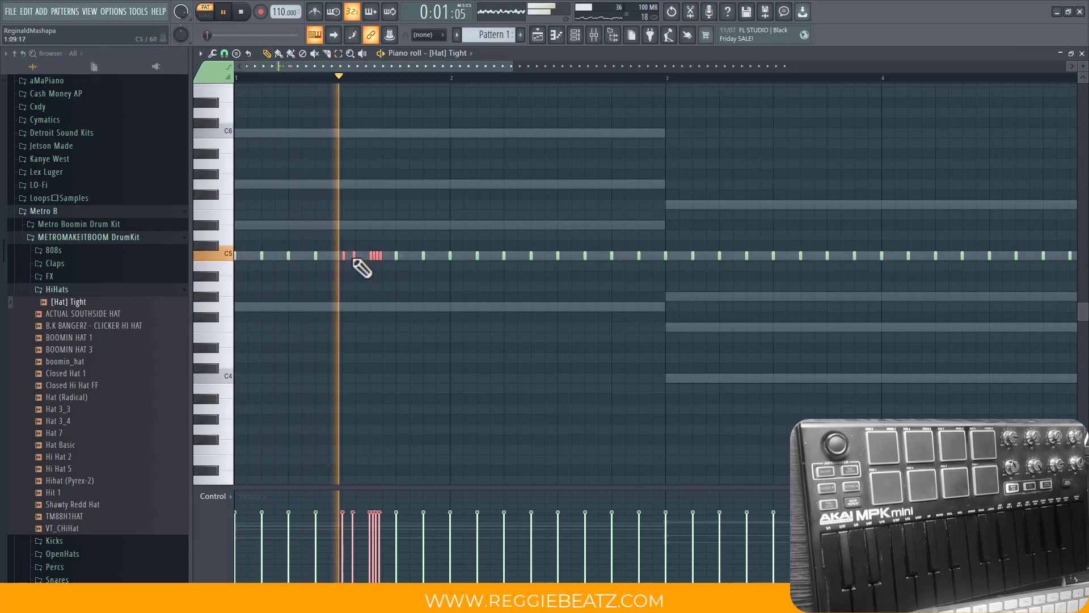
key("space")
key("space")
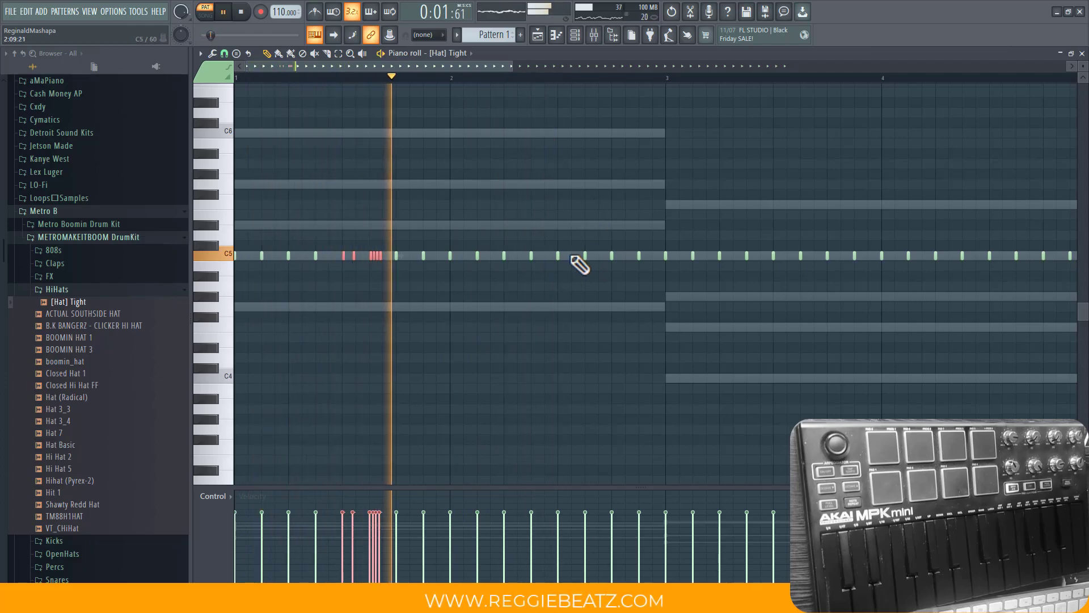
- Insert an extra C5 hi-hat note near the middle of bar 2 and delete the last hit of that bar
left_click(546, 256)
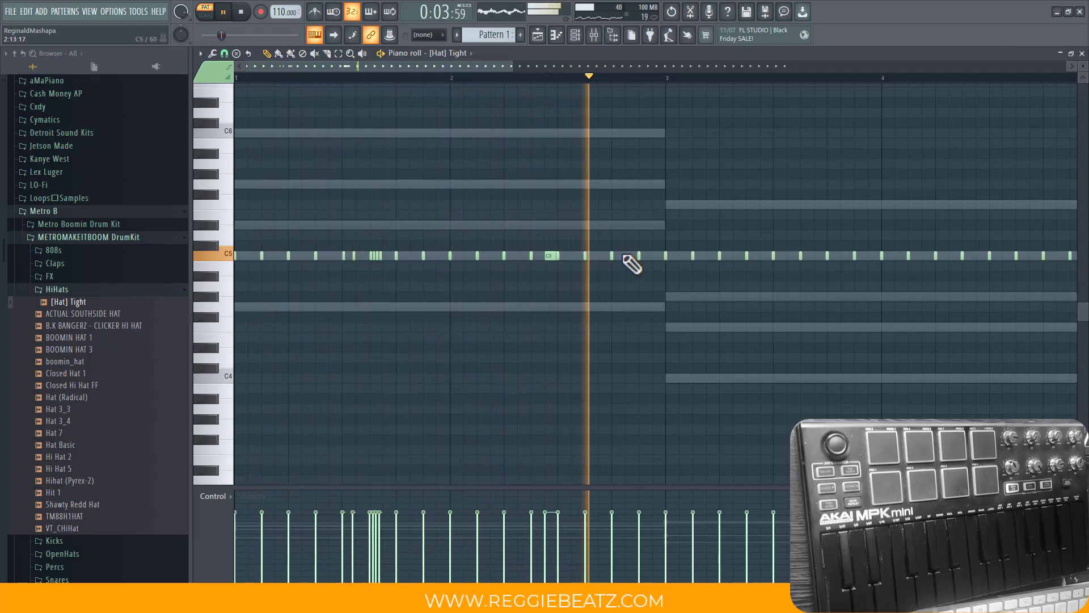
left_click(656, 256)
right_click(654, 256)
right_click(638, 258)
key("space")
key("space")
key("space")
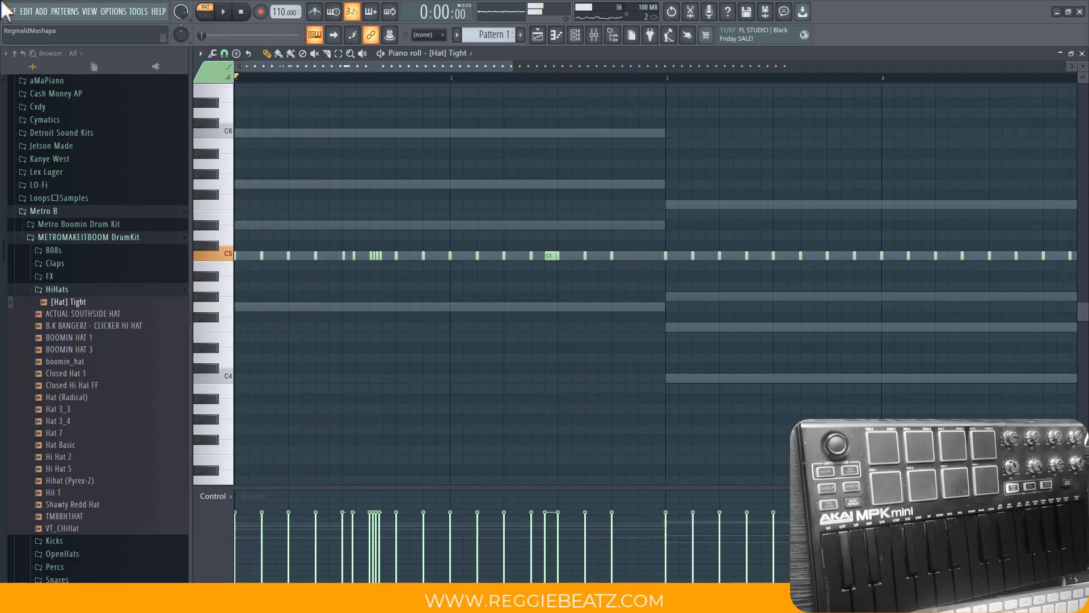
- Set the piano roll's grid snap to 1/3 step, and switch it to 1/3 beat
left_click(224, 53)
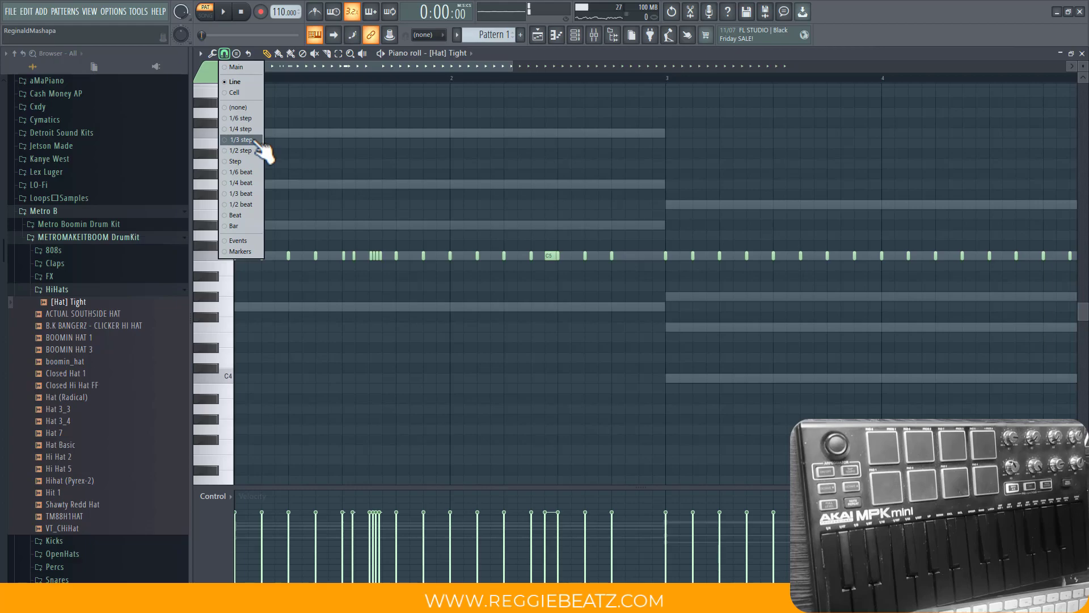
left_click(244, 140)
left_click(225, 54)
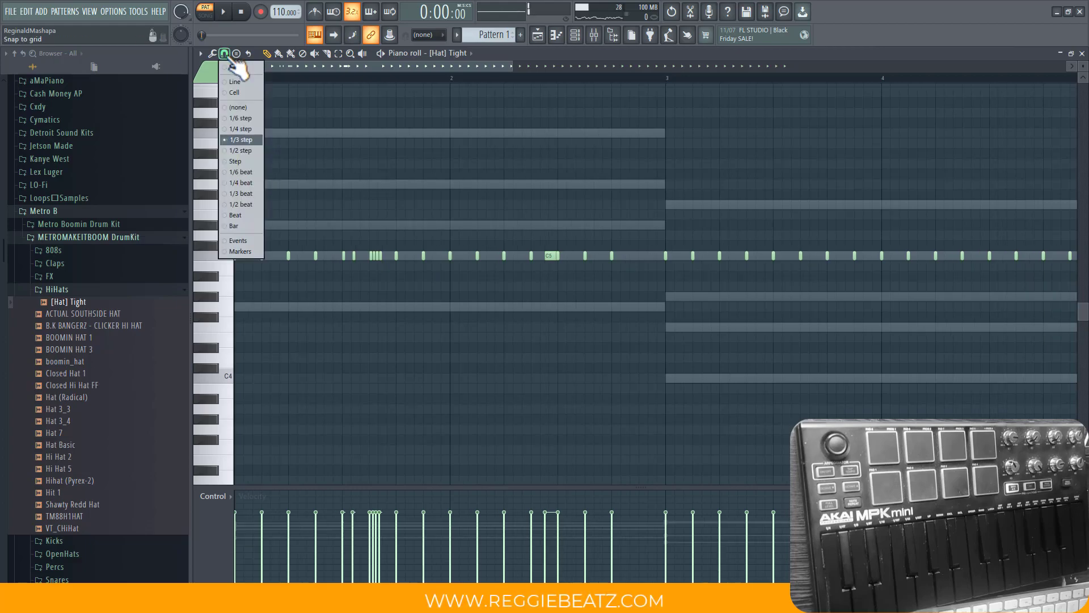
left_click(250, 194)
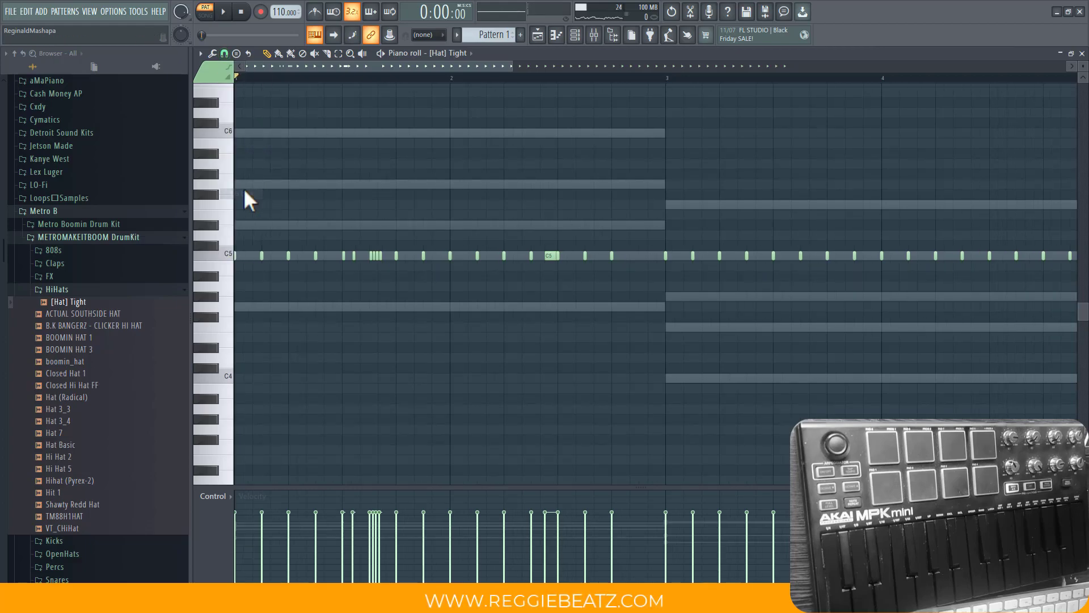
- Add two C5 hi-hat notes at the end of bar 2, replay the pattern and change the piano roll's grid snap
left_click(652, 256)
key("space")
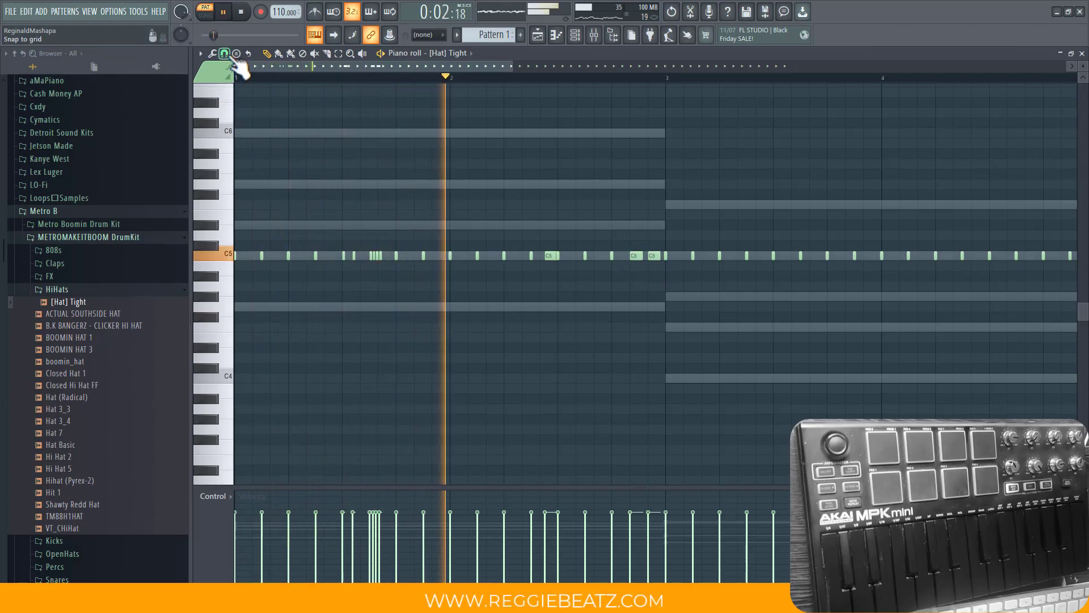
key("space")
left_click(226, 54)
left_click(236, 83)
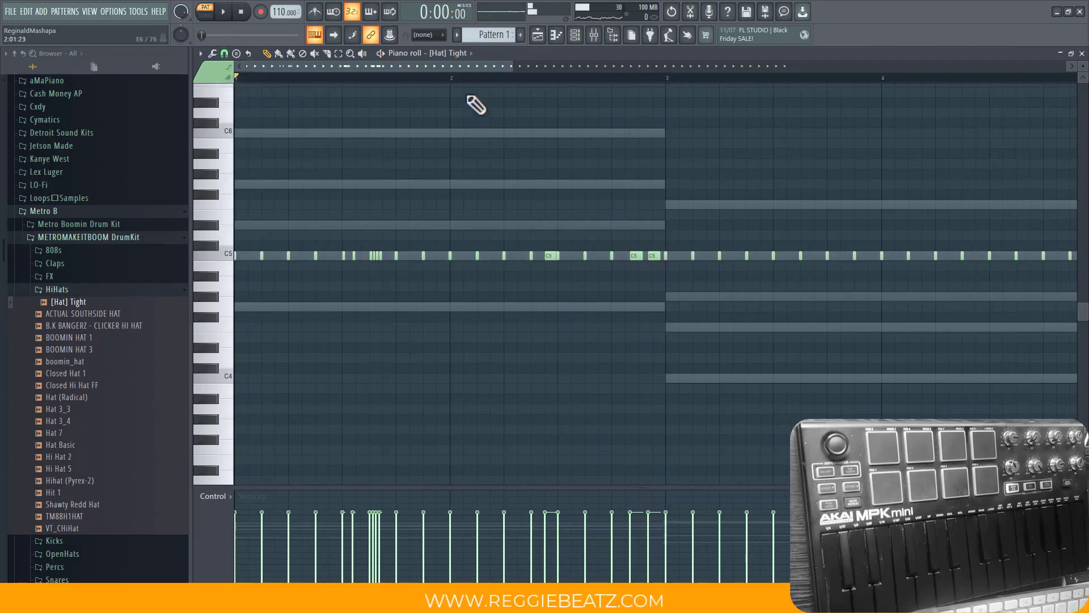
- Insert a longer C5 hi-hat note early in bar 3 and delete the hi-hat notes from bar 5 onwards
left_click_drag(514, 64, 722, 64)
key("space")
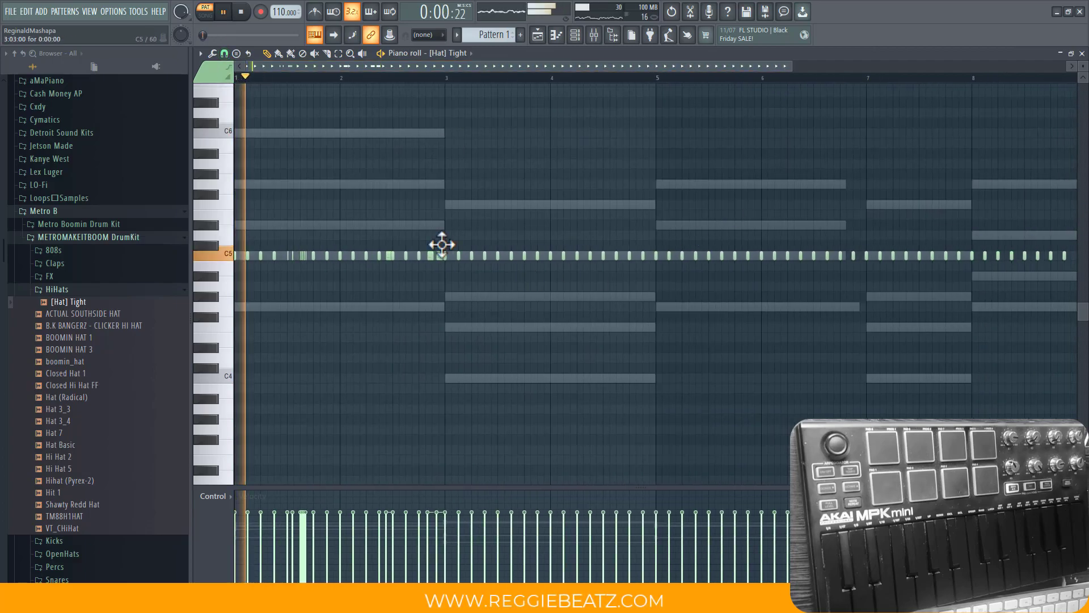
left_click(466, 256)
mouse_move(656, 256)
left_mouse_down()
mouse_move(1072, 267)
mouse_move(826, 260)
left_mouse_up()
key("space")
- Chop the long C5 hi-hat note just before the middle of bar 3 into a roll and replay the pattern
scroll(550, 293, "up", 3)
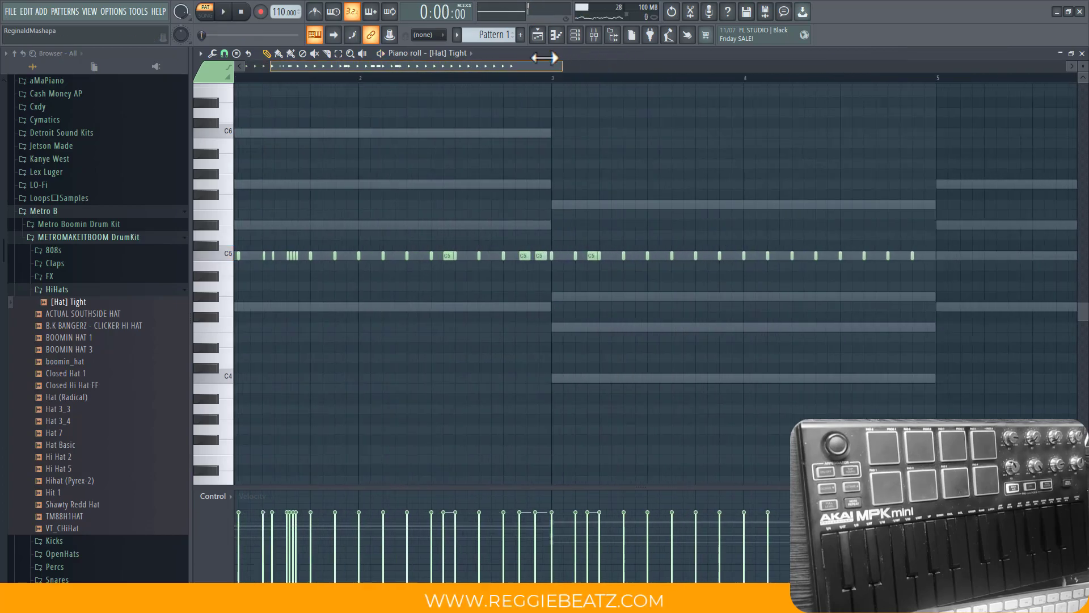
left_click(537, 254, "ctrl")
left_click(213, 53)
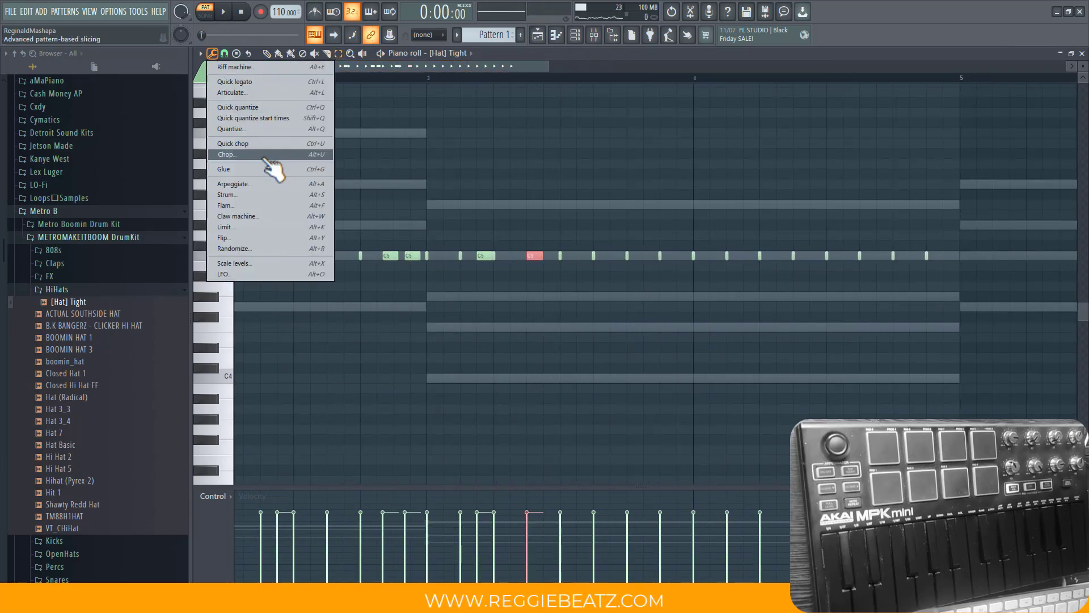
left_click(266, 157)
key("space")
left_click(607, 366)
key("space")
left_click(444, 77)
key("space")
- Delete the long hi-hat note early in bar 3, clear the note selection and replay the pattern
right_click(481, 257)
key("space")
key("space")
key("ctrl+d")
key("space")
key("space")
- Replace the last hi-hat hit of bar 4 with two longer C5 notes, adjusting the grid snap to fit them
left_click(945, 257)
right_click(927, 256)
left_click(926, 257)
key("space")
left_click(224, 53)
left_click(254, 198)
key("space")
left_click_drag(941, 256, 973, 257)
key("space")
key("c")
- Duplicate the four-bar hi-hat pattern into bars 5 to 8 and close the piano roll
left_click_drag(333, 67, 244, 67)
left_click_drag(548, 66, 1065, 67)
left_click(339, 54)
left_click_drag(671, 189, 133, 283)
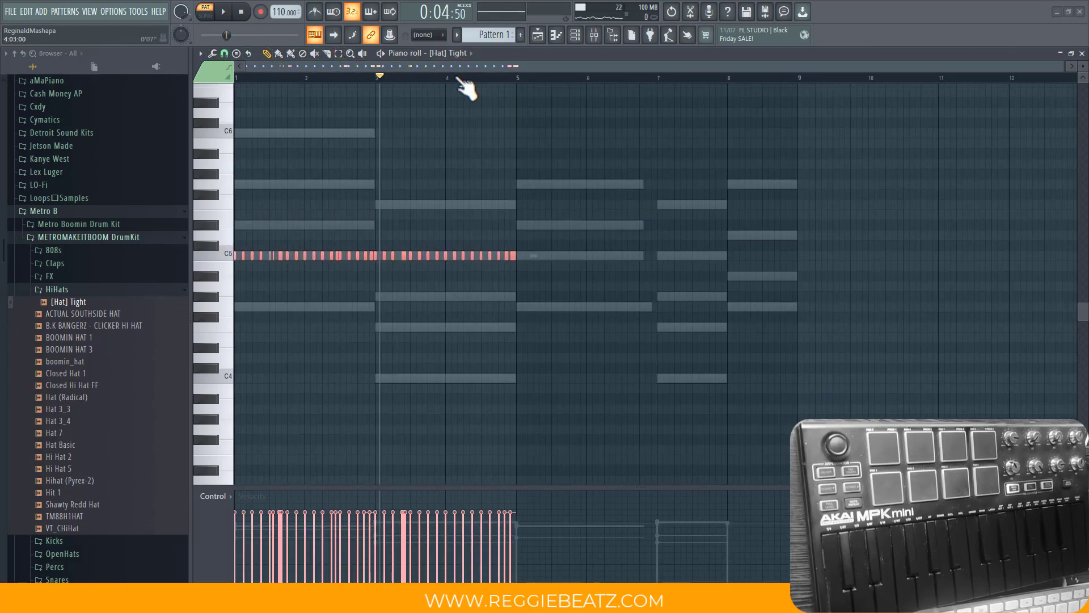
key("ctrl+b")
left_click(212, 53)
left_click(639, 67)
key("Delete")
left_click_drag(1063, 66, 616, 102)
key("ctrl+a")
key("ctrl+b")
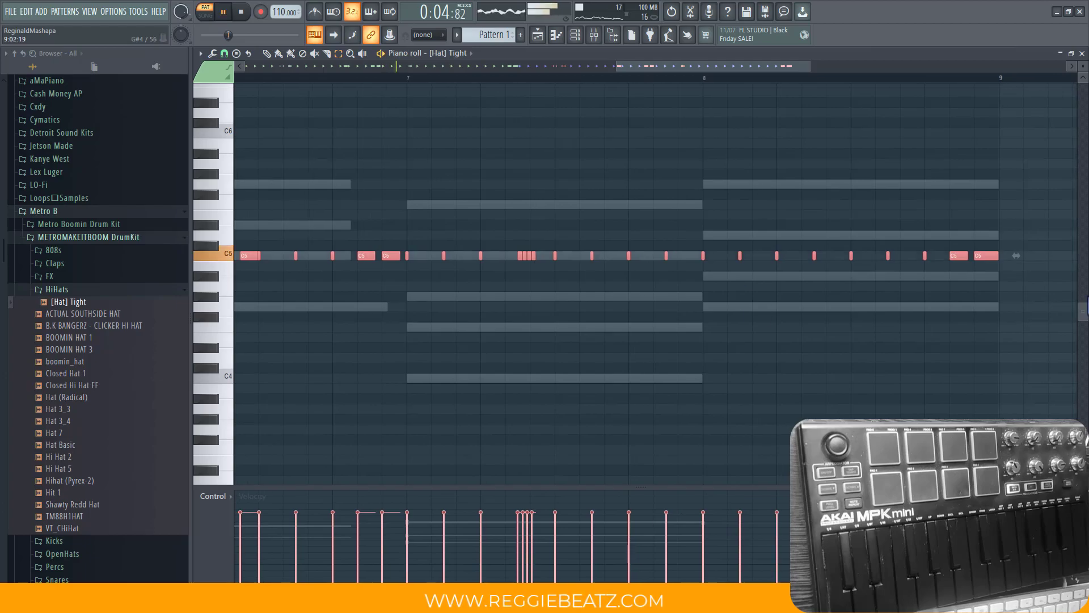
left_click(1082, 54)
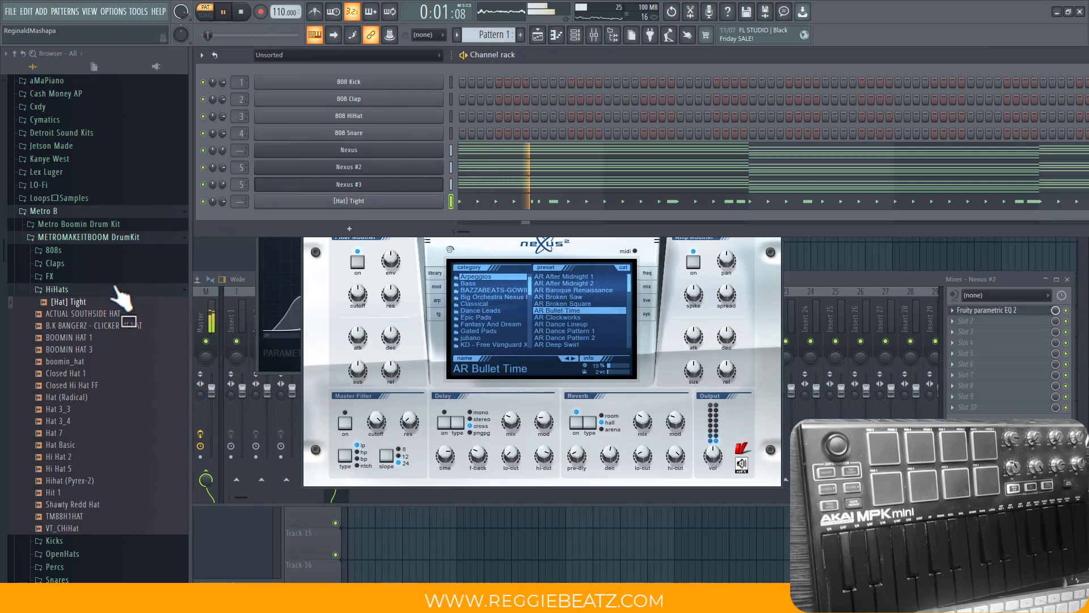
- Add the BOOMIN RIMSHOT HARD sample from the METROMAKEITBOOM Snares folder as a new channel
left_click(116, 290)
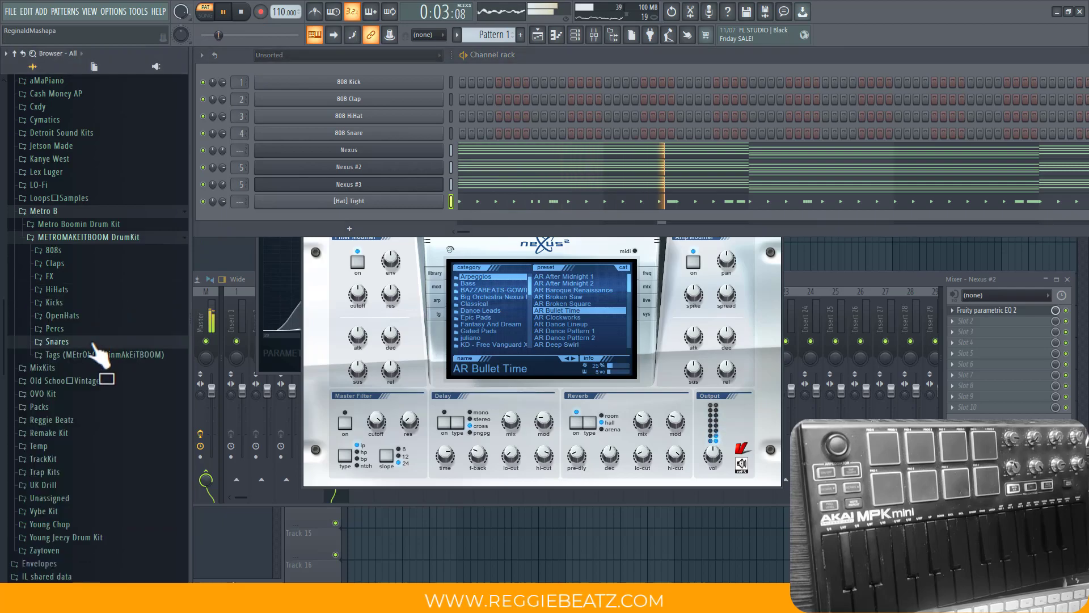
left_click(94, 341)
left_click_drag(90, 250, 357, 227)
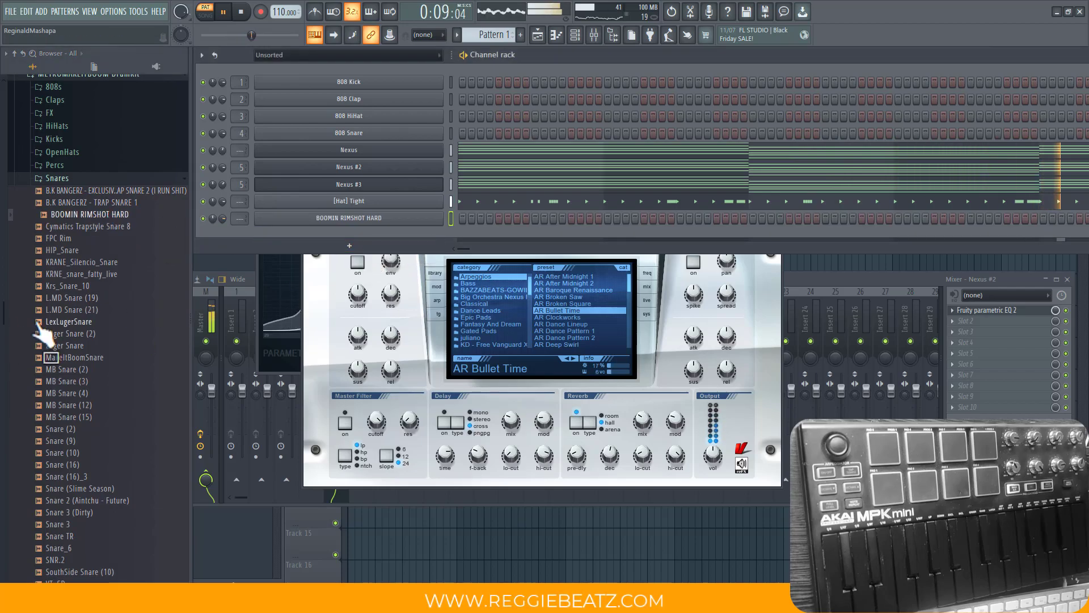
- Audition more samples in the Snares folder and add Snare 3 (Dirty) as a new channel
left_click_drag(112, 267, 84, 473)
left_click(76, 465)
left_click(84, 487)
scroll(95, 467, "up", 3)
scroll(98, 465, "down", 6)
left_click(81, 371)
left_click_drag(89, 383, 380, 236)
key("space")
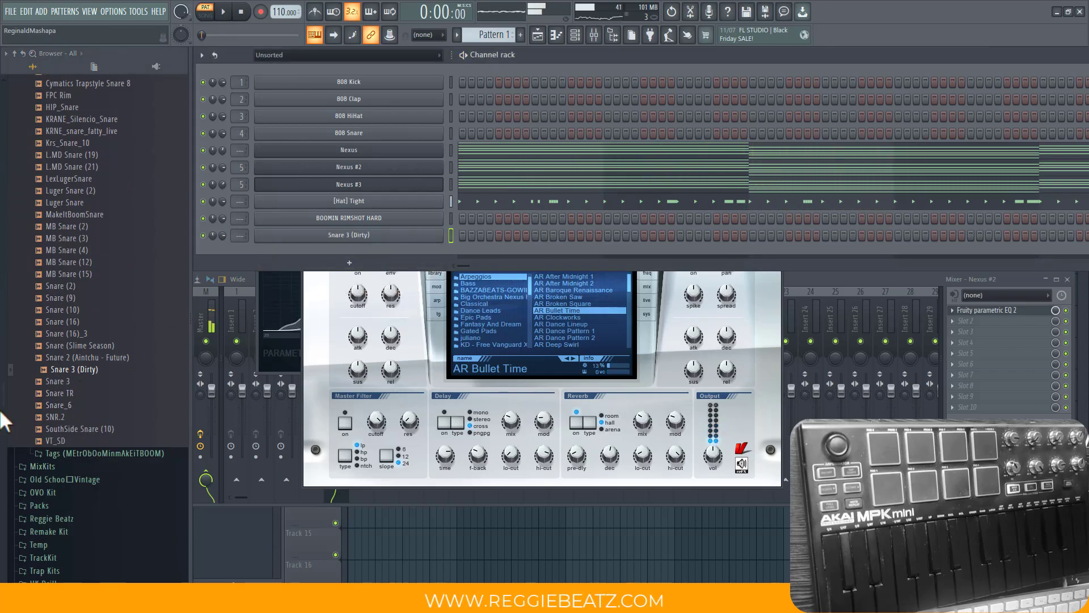
- Audition Snare 3, VT_SD and Krs_Snare_10, and add Krs_Snare_10 as a new channel
left_click(62, 382)
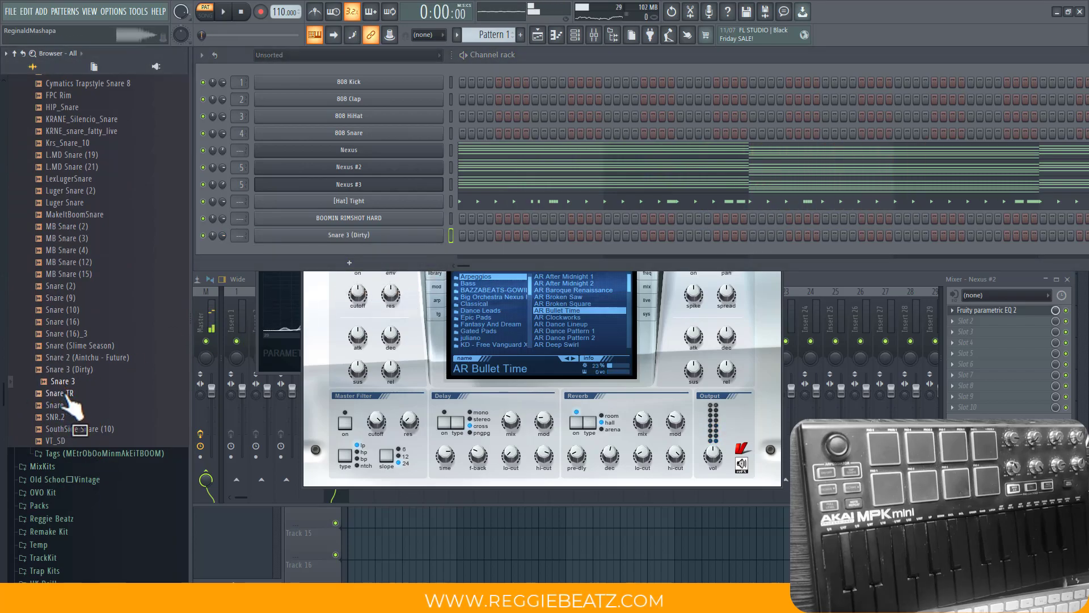
left_click(59, 441)
left_click(88, 145)
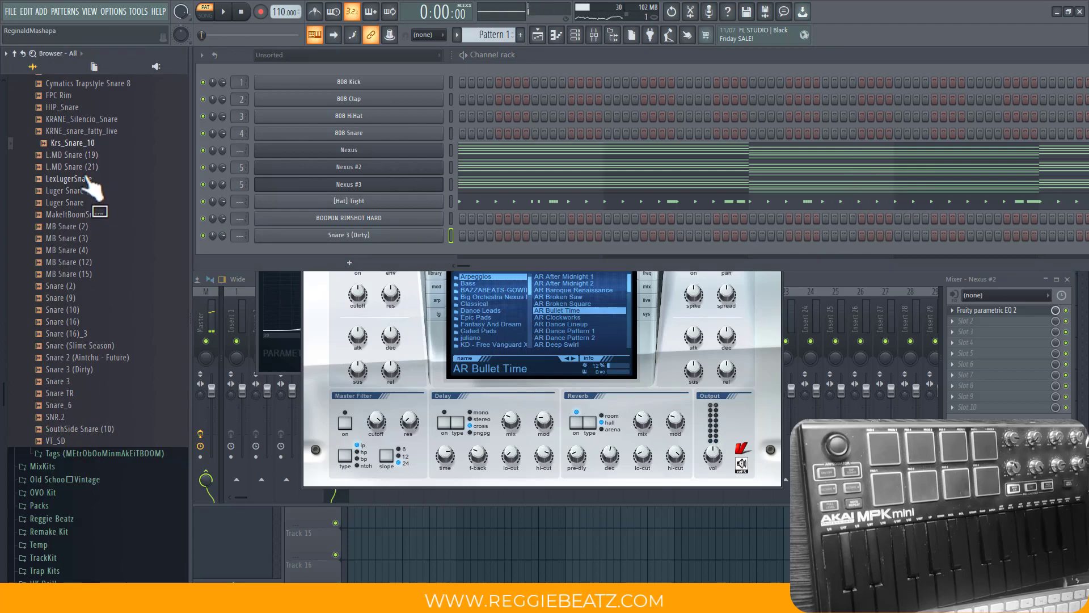
key("space")
key("space")
left_click_drag(98, 153, 362, 254)
key("space")
- Place Krs_Snare_10 hits on step 9 of bars 1 to 4 and on step 3 of bar 4
left_click(535, 251)
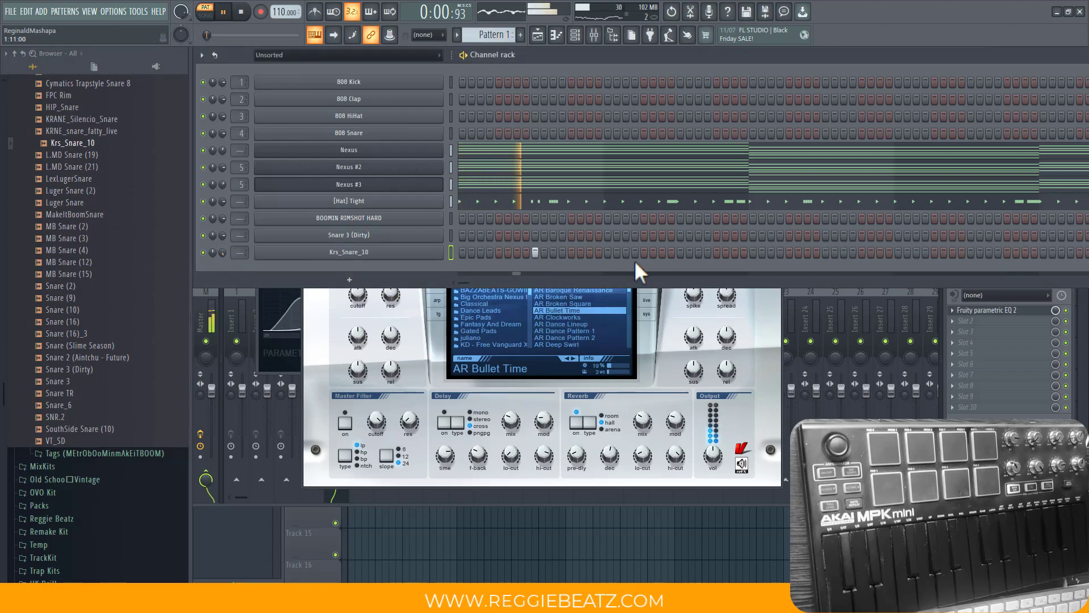
key("space")
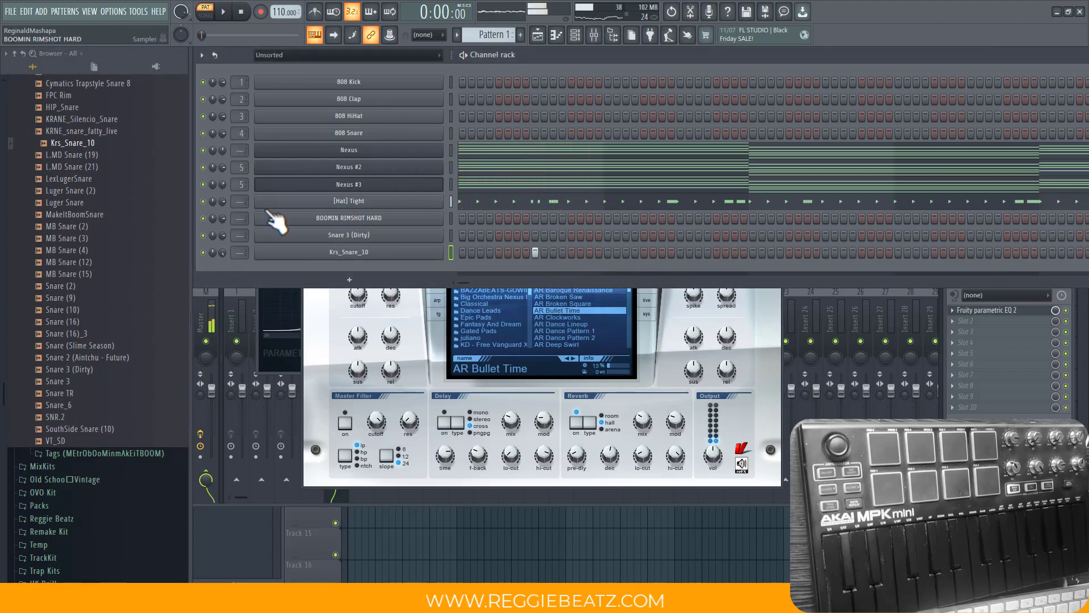
left_click(360, 256)
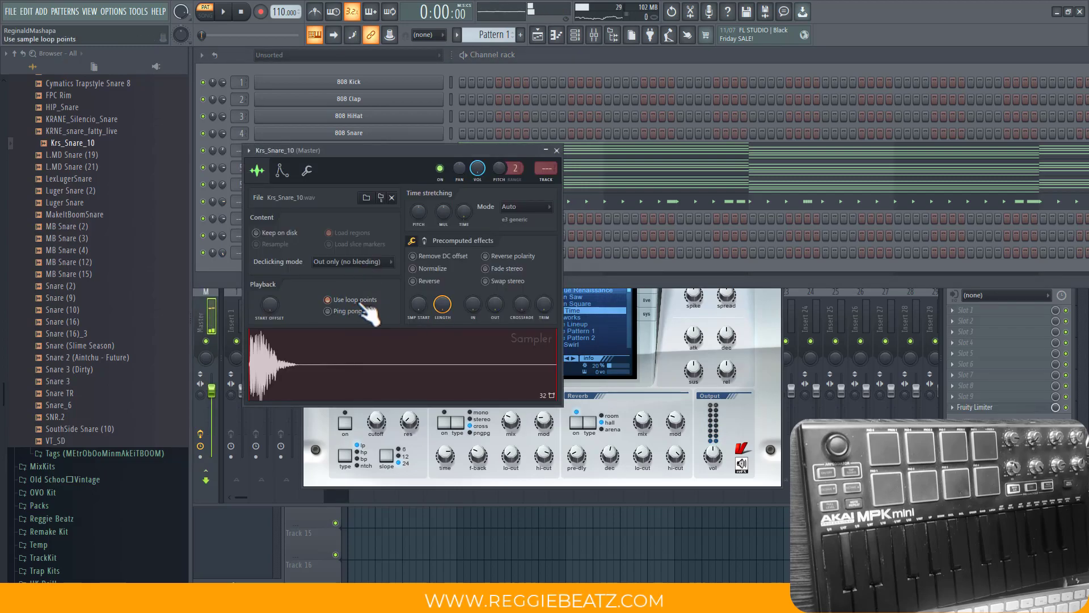
left_click(557, 151)
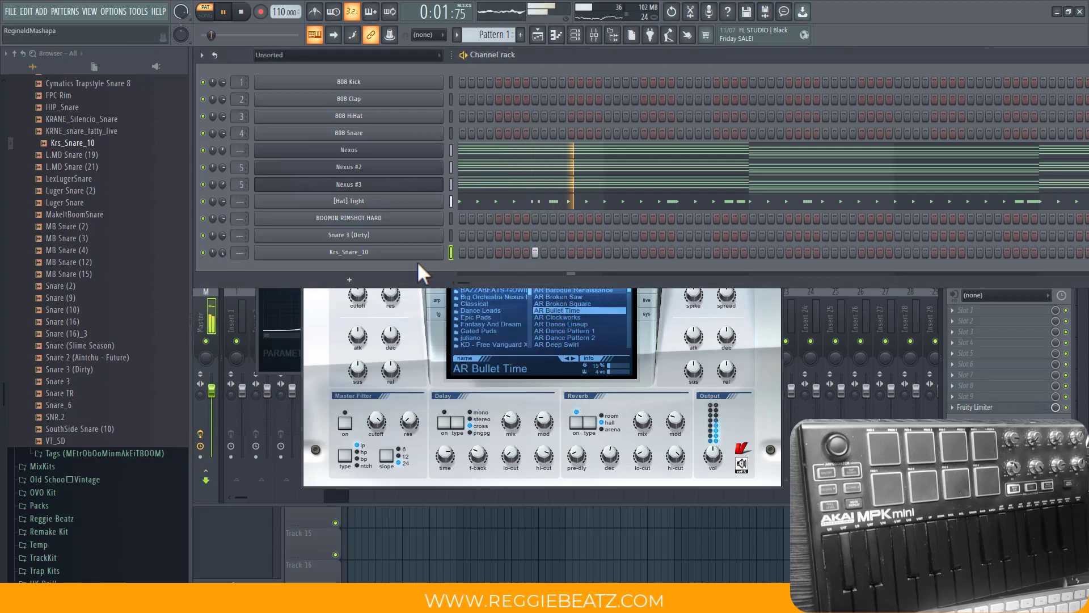
left_click(680, 253)
left_click(825, 252)
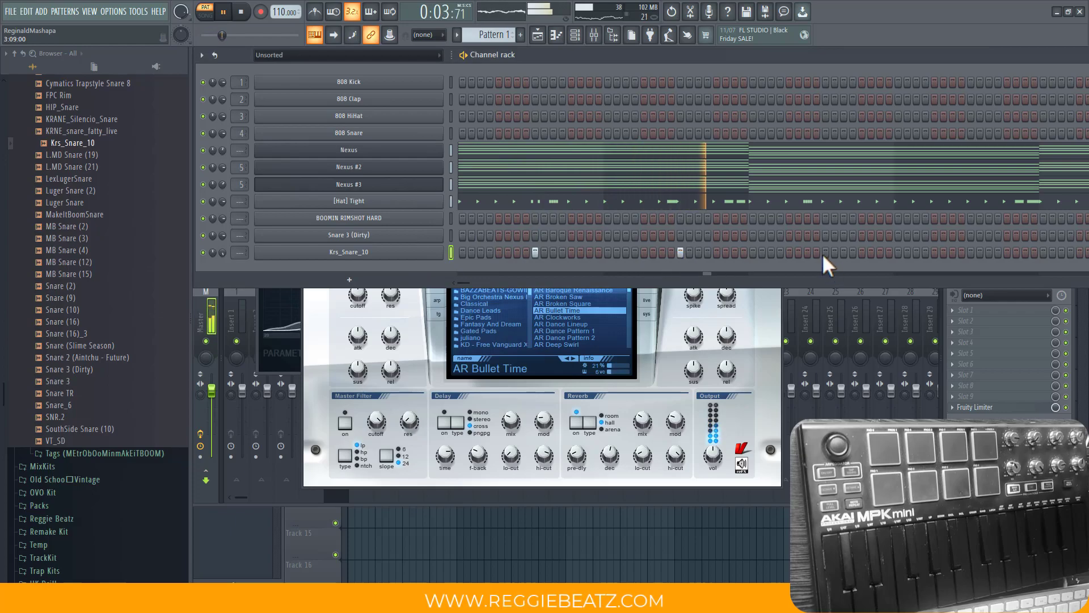
left_click(915, 253)
left_click(972, 253)
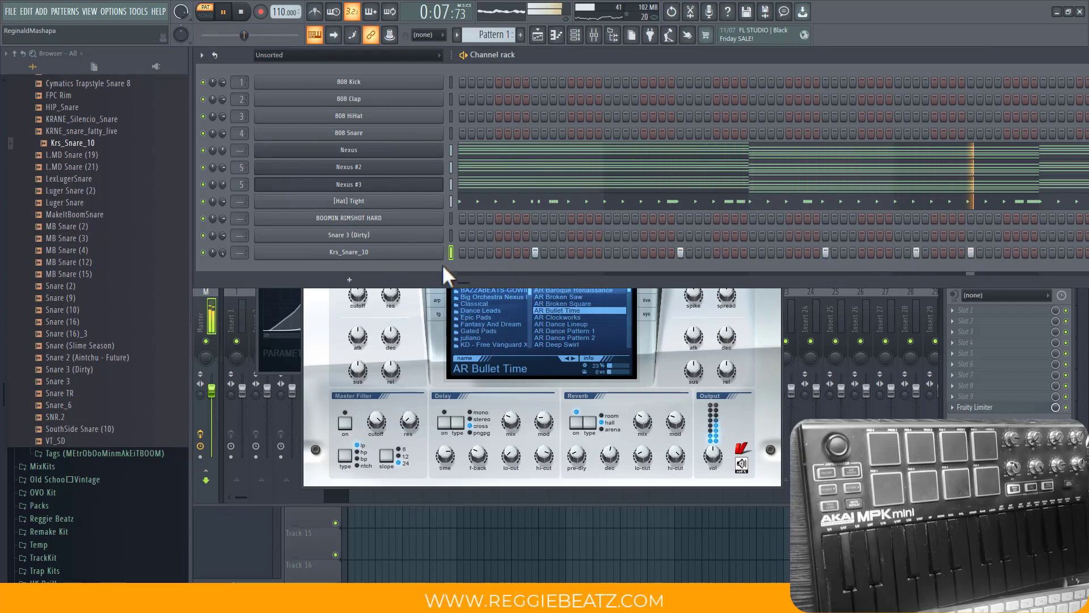
- Place Krs_Snare_10 hits on step 9 of bars 5 and 6 and on step 11 of bar 6
left_click_drag(466, 282, 489, 278)
left_click(844, 252)
left_click(989, 253)
left_click(1007, 252)
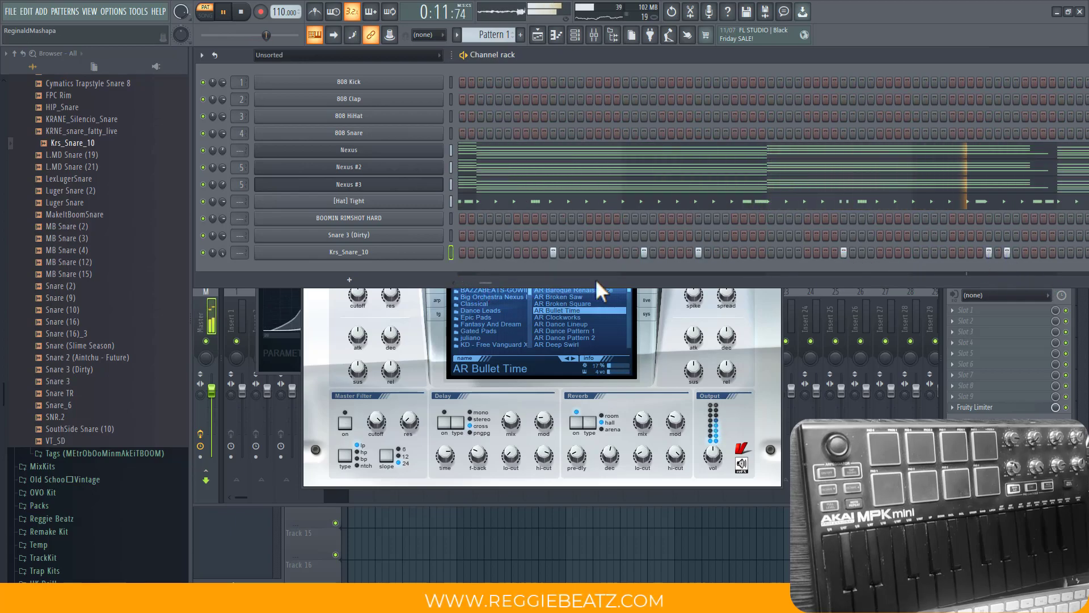
- Place Krs_Snare_10 hits on step 9 of bar 7 and on steps 3, 9, 14 and 15 of bar 8
left_click_drag(490, 282, 517, 283)
left_click(825, 253)
left_click(916, 252)
left_click(971, 252)
left_click(1016, 253)
left_click(1025, 252)
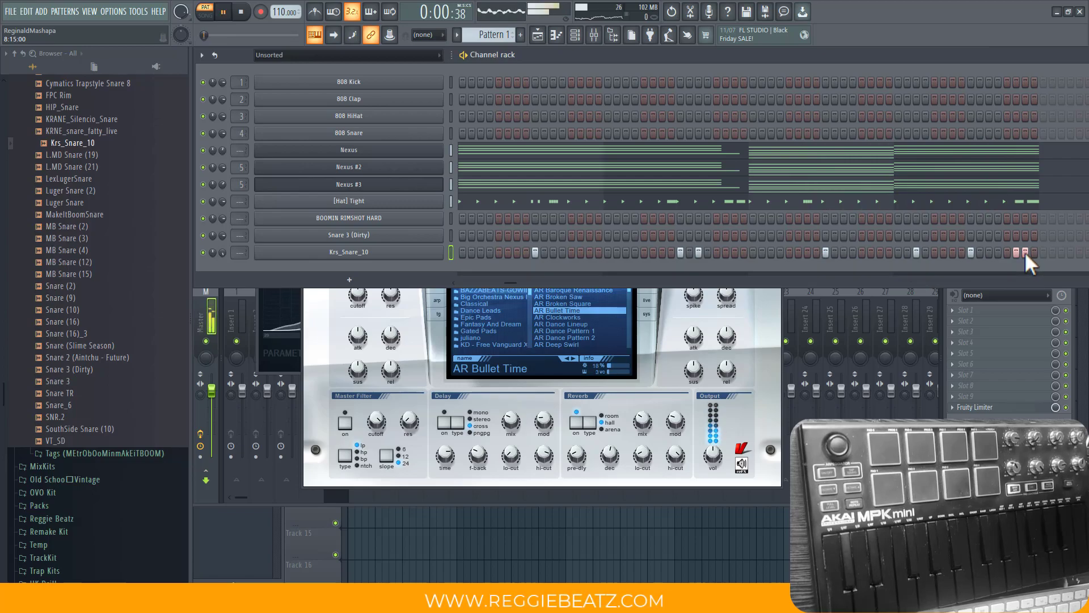
left_click_drag(514, 278, 494, 282)
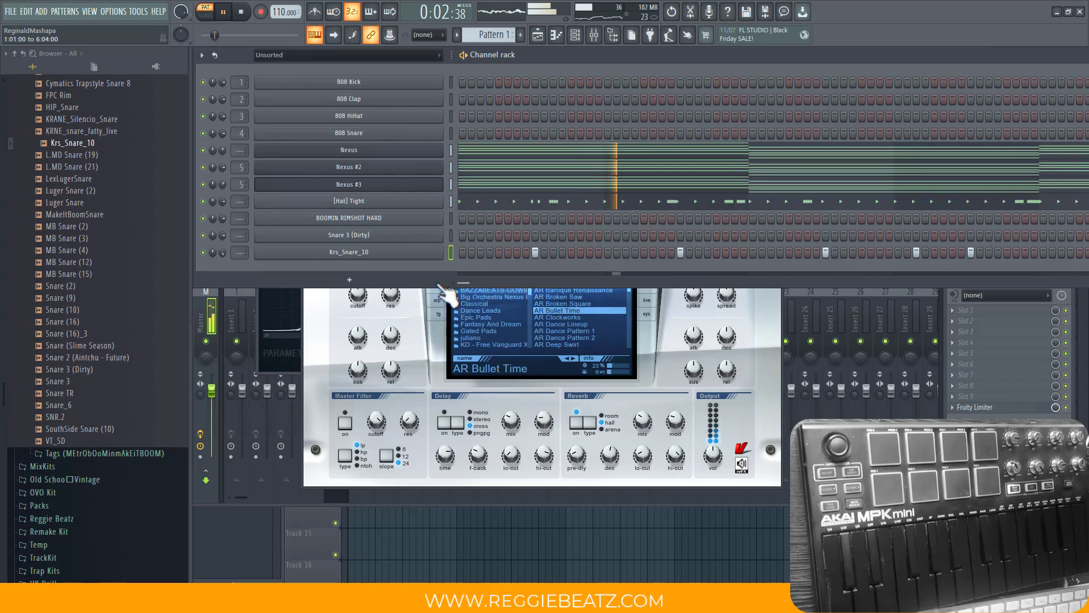
left_click(608, 235)
left_click(572, 234)
left_click(572, 236)
left_click(608, 235)
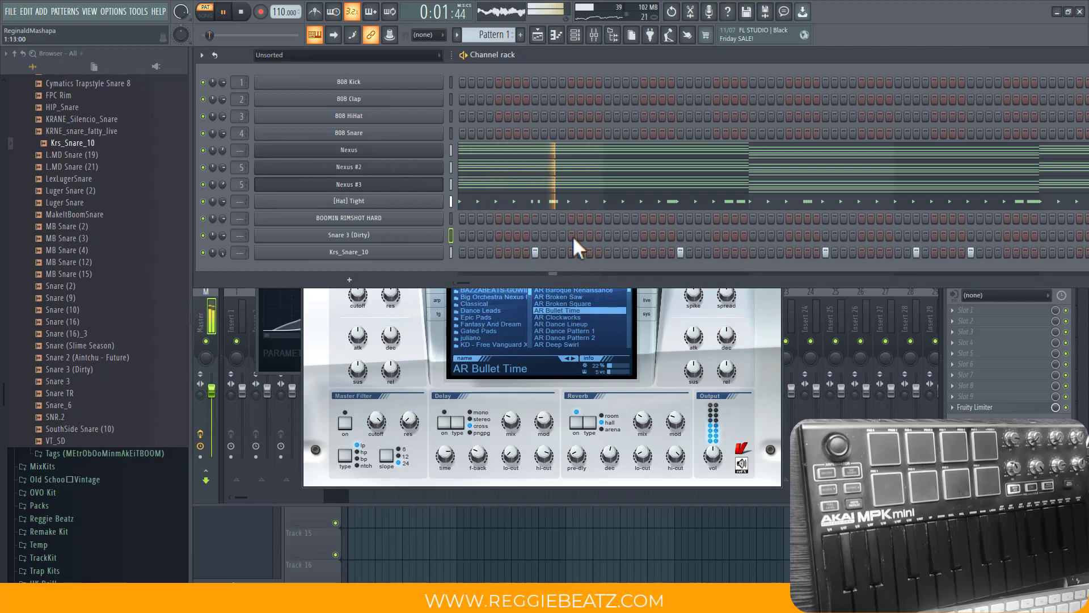
- Place Snare 3 (Dirty) hits on steps 13, 14 and 15 of bar 2
left_click(716, 235)
left_click(725, 235)
left_click(735, 235)
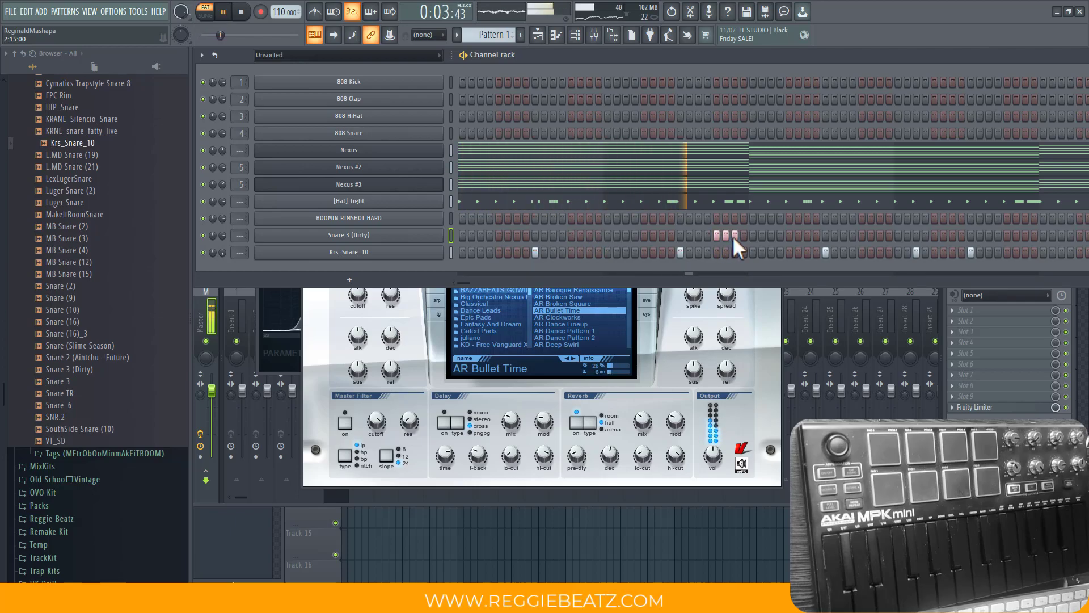
left_click(752, 234)
left_click(754, 235)
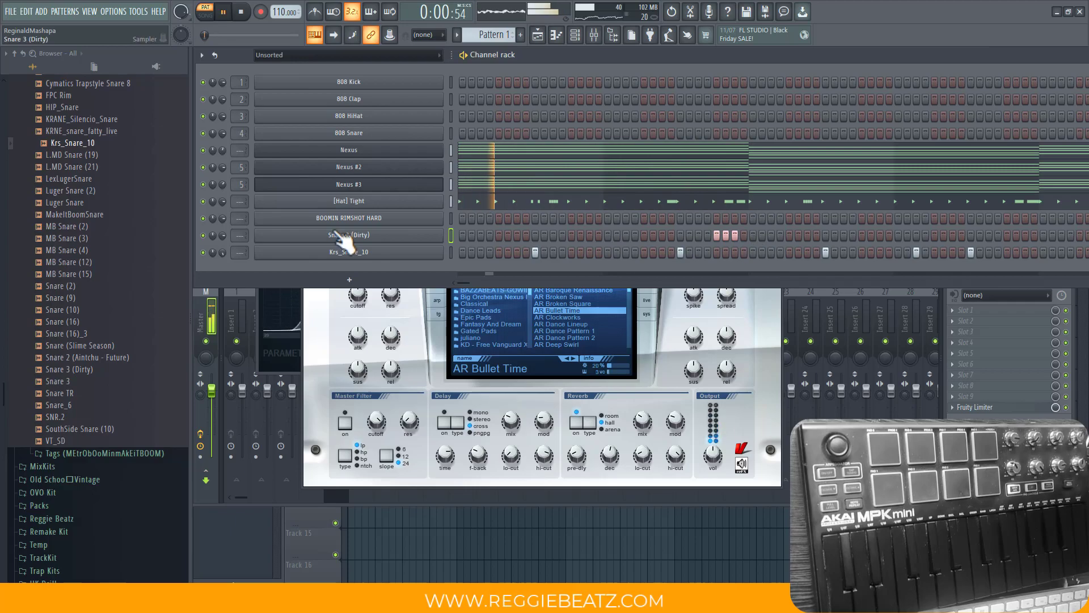
- Place BOOMIN RIMSHOT HARD hits on step 15 of bar 1 and on steps 11, 14 and 15 of bar 4
left_click(516, 218)
left_click(516, 219)
left_click(588, 219)
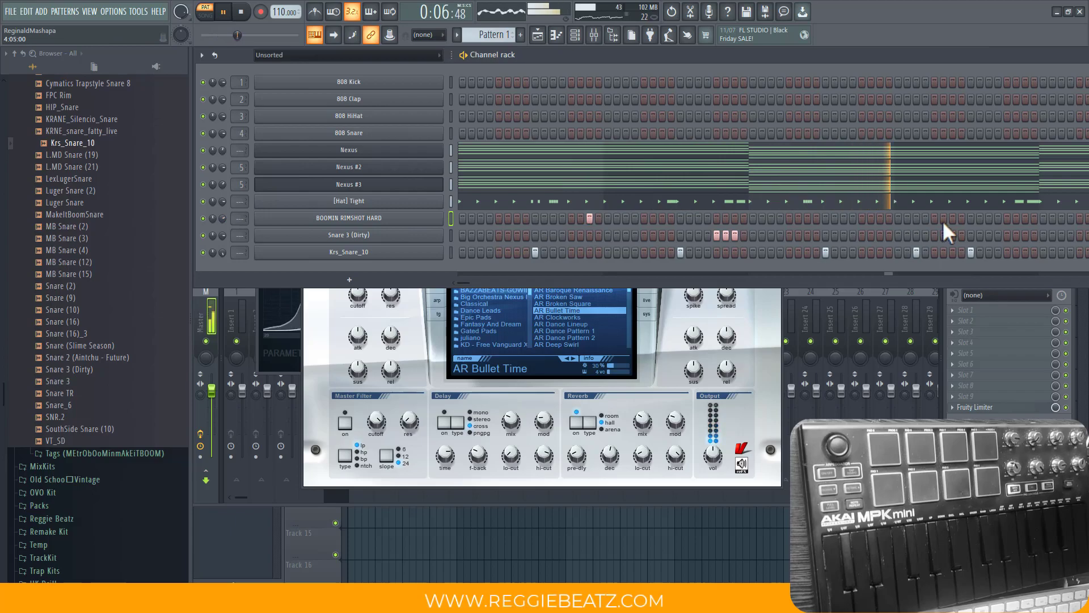
left_click(989, 218)
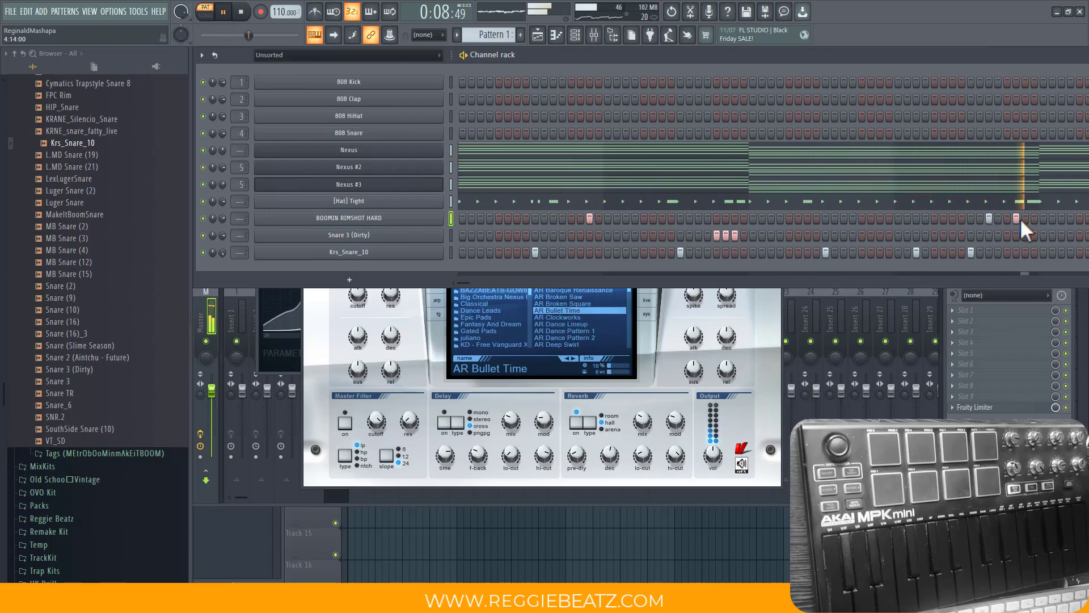
left_click(1025, 218)
left_click(680, 252)
- Place Snare 3 (Dirty) hits on steps 3 and 7 of bar 7 and steps 11 and 13 of bar 8, and stop playback
left_click_drag(464, 282, 516, 277)
left_click(707, 235)
left_click(743, 235)
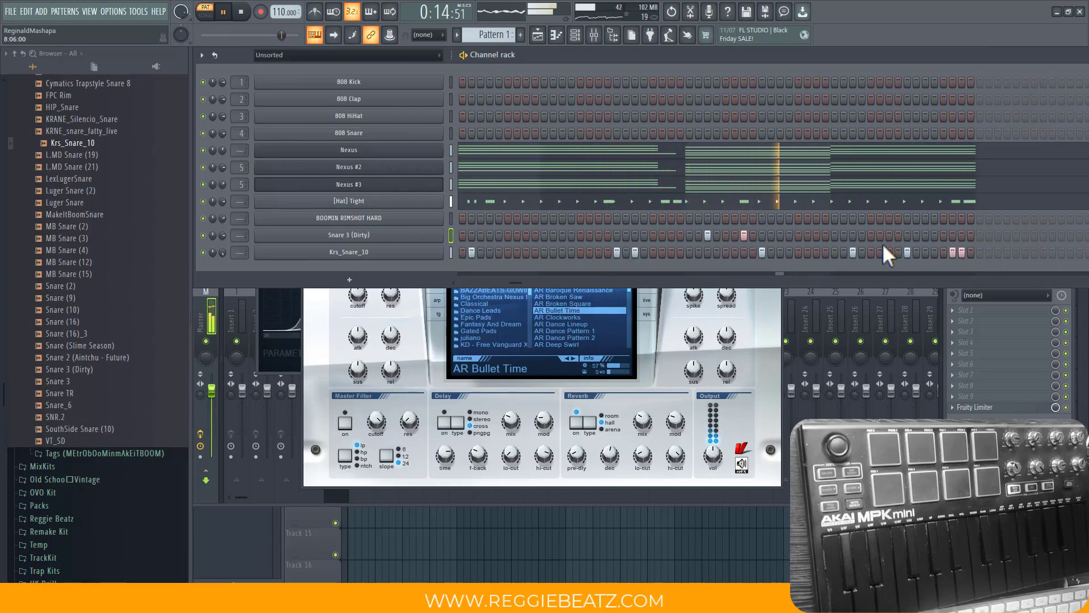
left_click(925, 234)
left_click(943, 235)
key("space")
- Audition the samples in the drum kit's 808s folder and add 808 (Spinz Dist) as a new channel
scroll(108, 318, "up", 5)
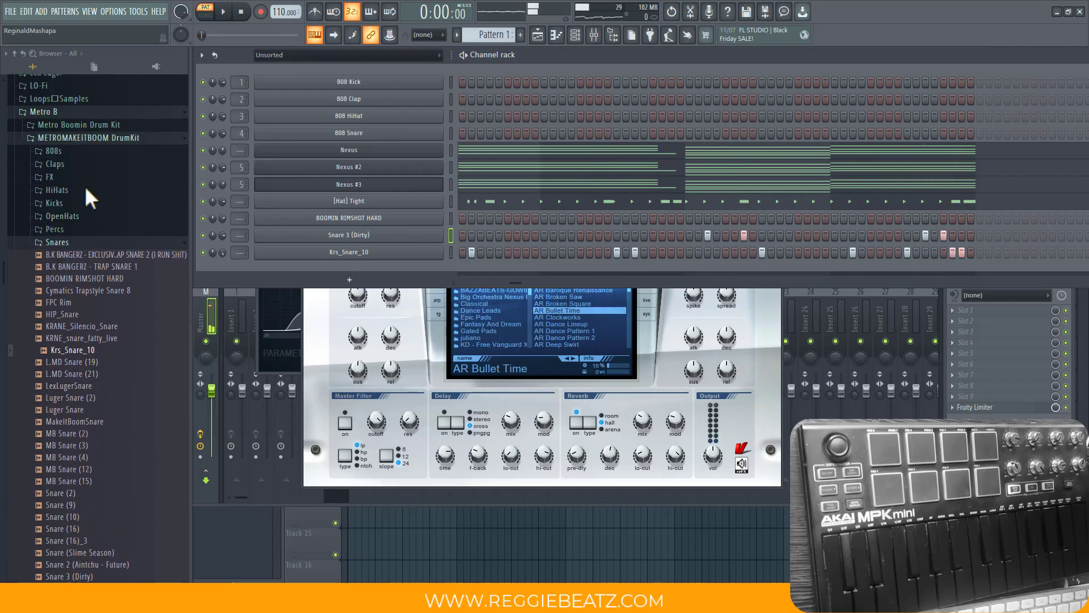
scroll(79, 227, "up", 3)
left_click(69, 234)
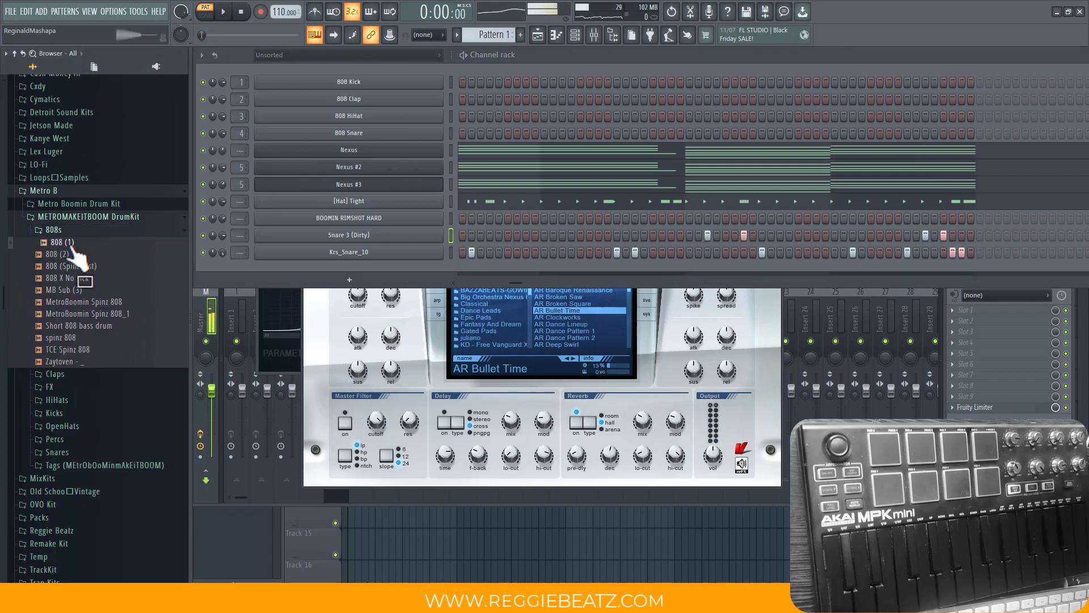
left_click(70, 266)
left_click_drag(74, 275, 369, 268)
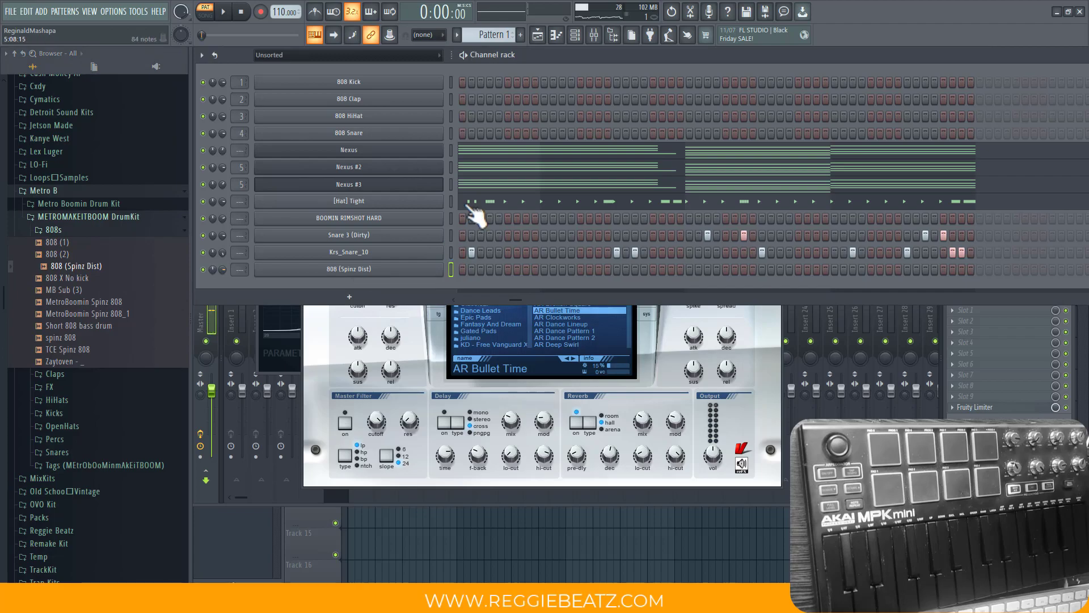
- Examine the Nexus #3 chord notes in its piano roll as a pitch reference for the bass line
left_click(477, 185)
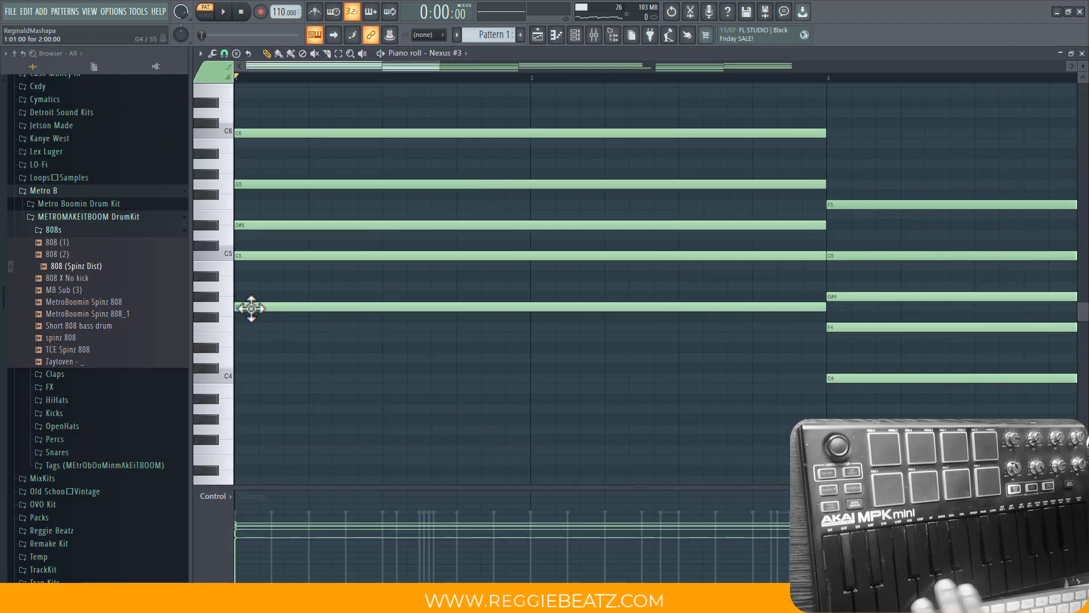
left_click(1082, 52)
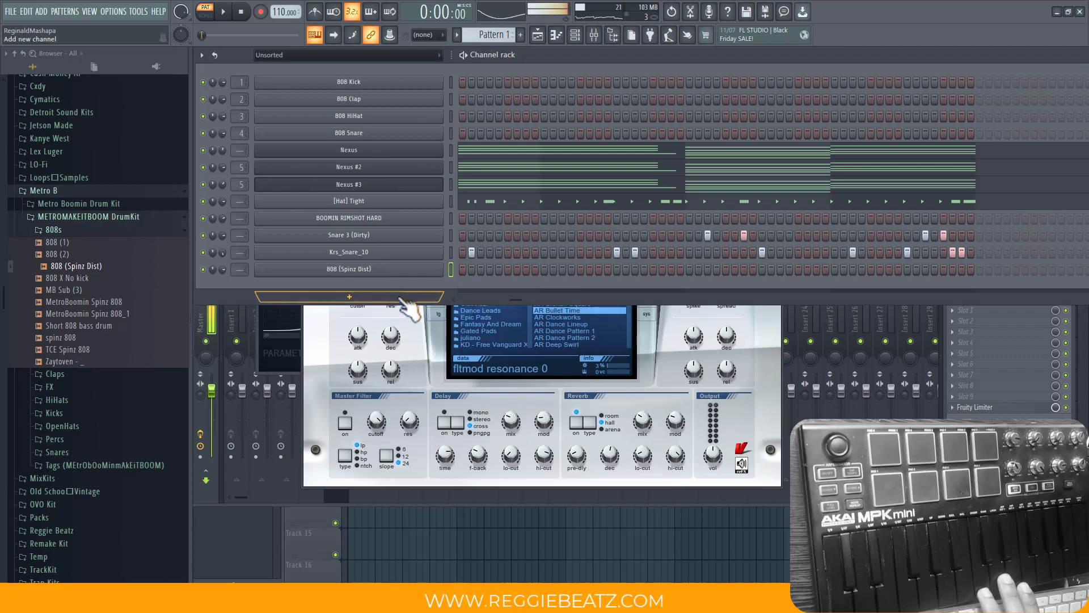
- Turn on Cut itself for the 808 (Spinz Dist) channel and check its sampler settings
right_click(442, 269)
left_click(503, 343)
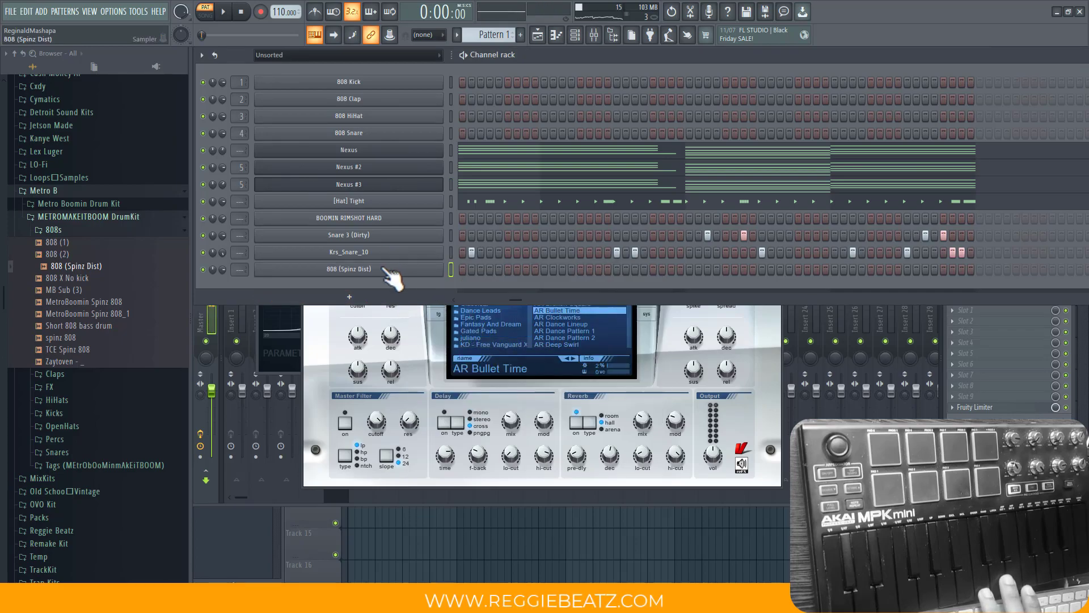
left_click(384, 270)
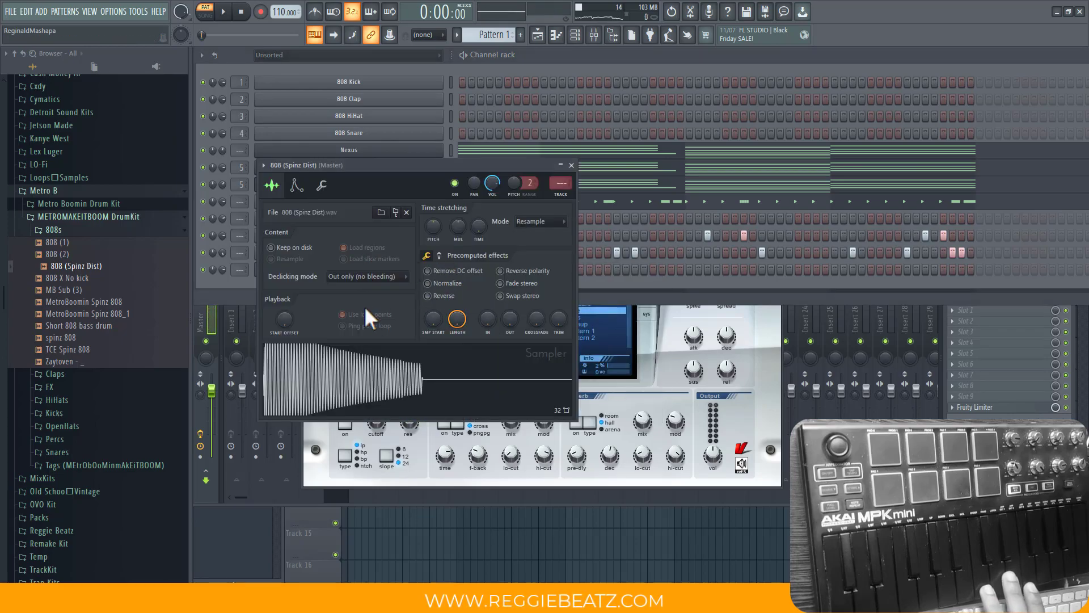
left_click(571, 165)
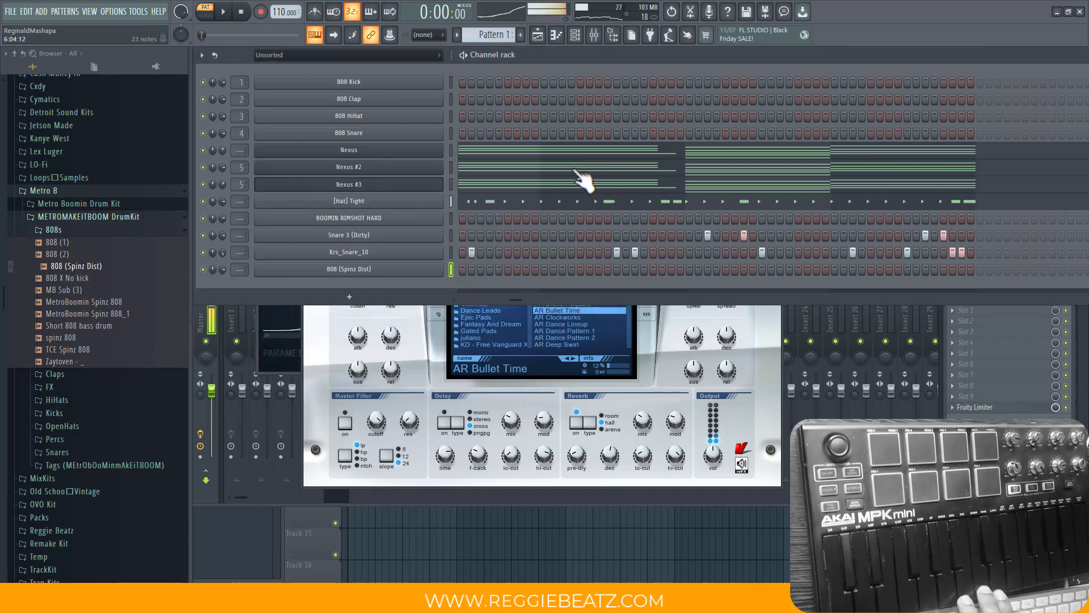
- Play the pattern and rehearse an 808 (Spinz Dist) bass line over it on the MIDI keyboard
key("space")
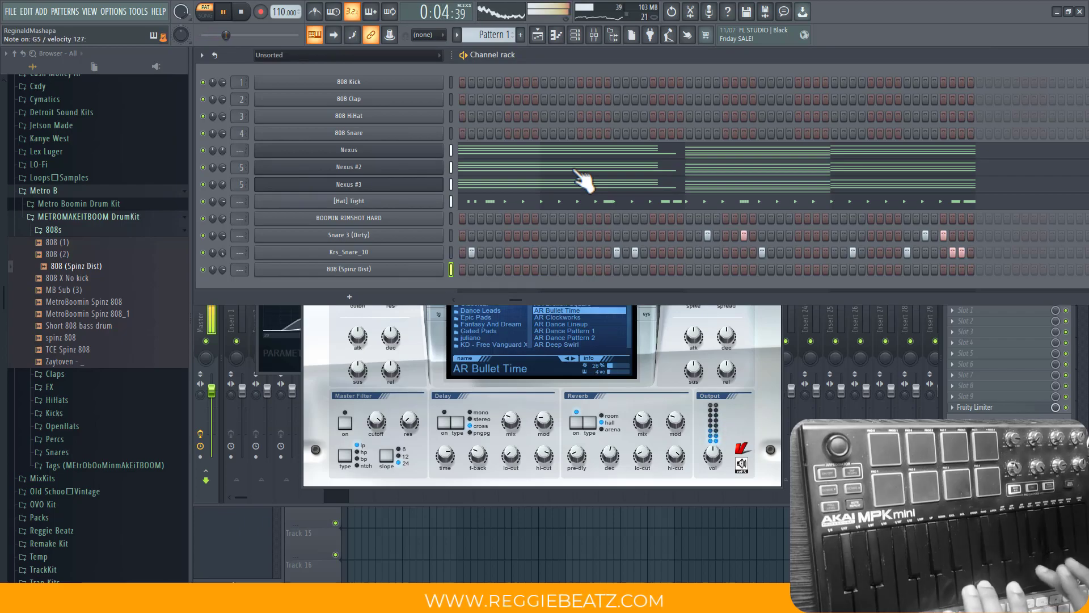
key("space")
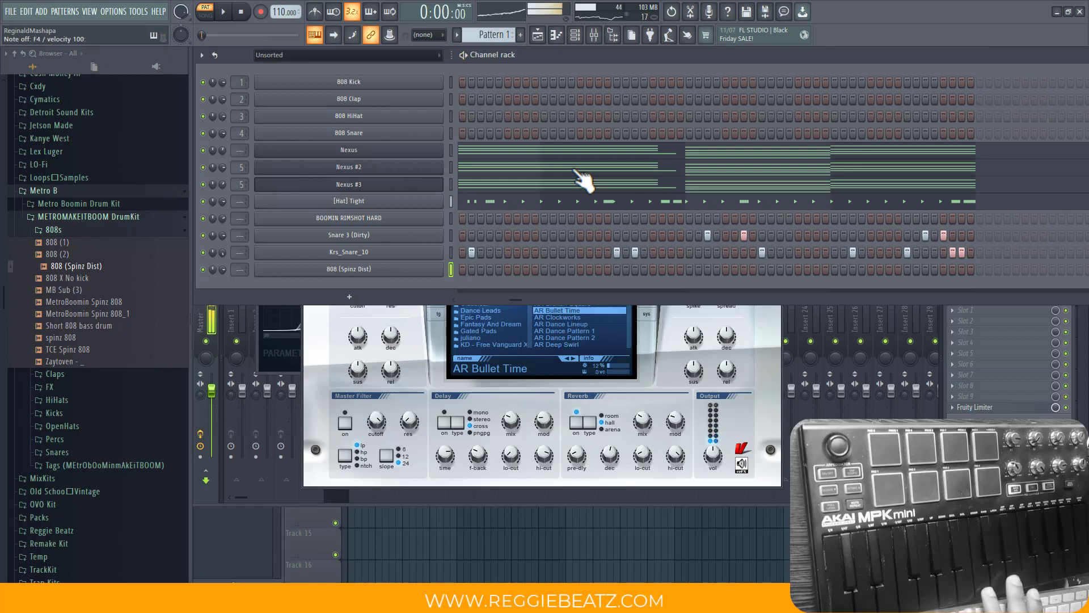
key("space")
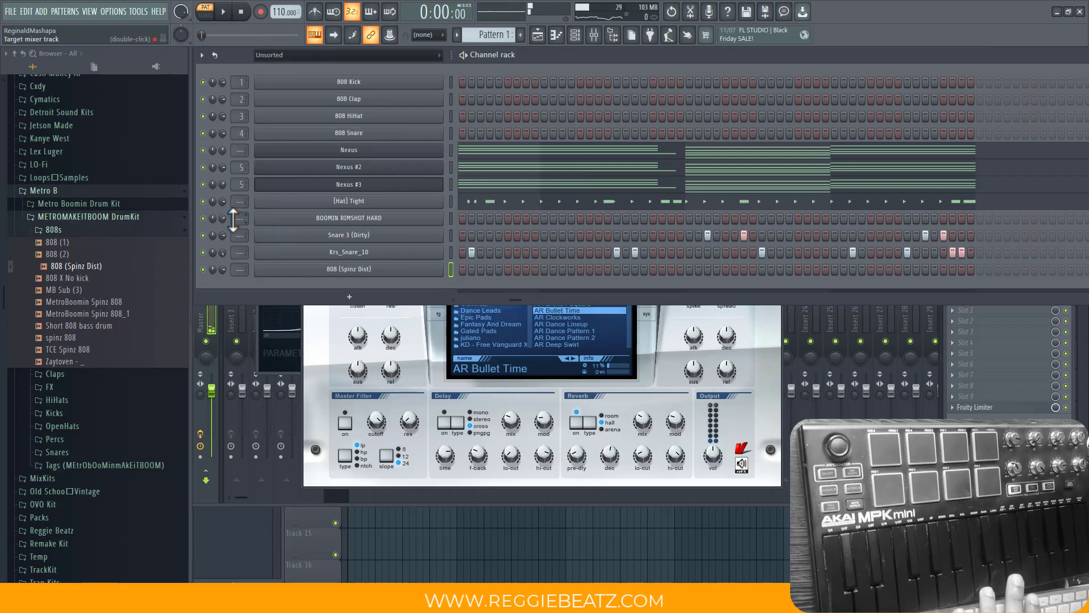
key("space")
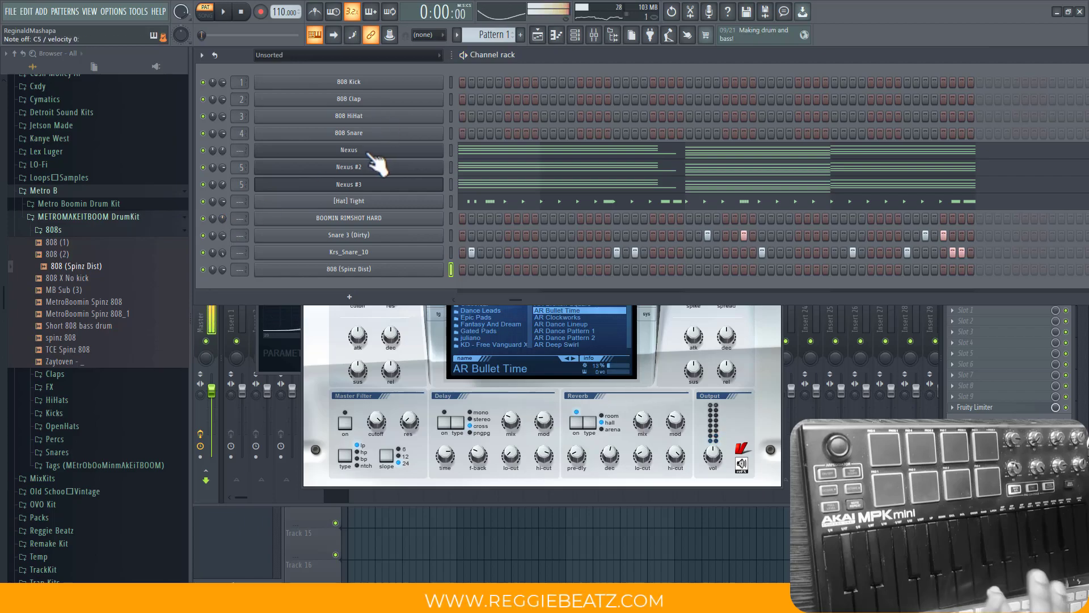
- Record a live 808 (Spinz Dist) bass line over the whole pattern in Everything recording mode, and stop playback
left_click(260, 11)
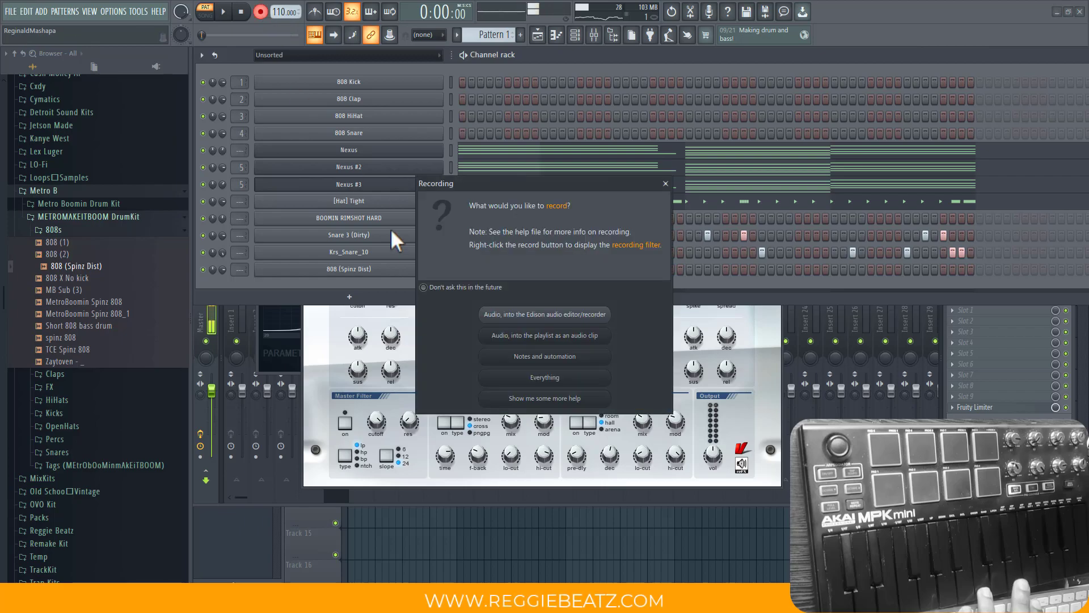
left_click(538, 377)
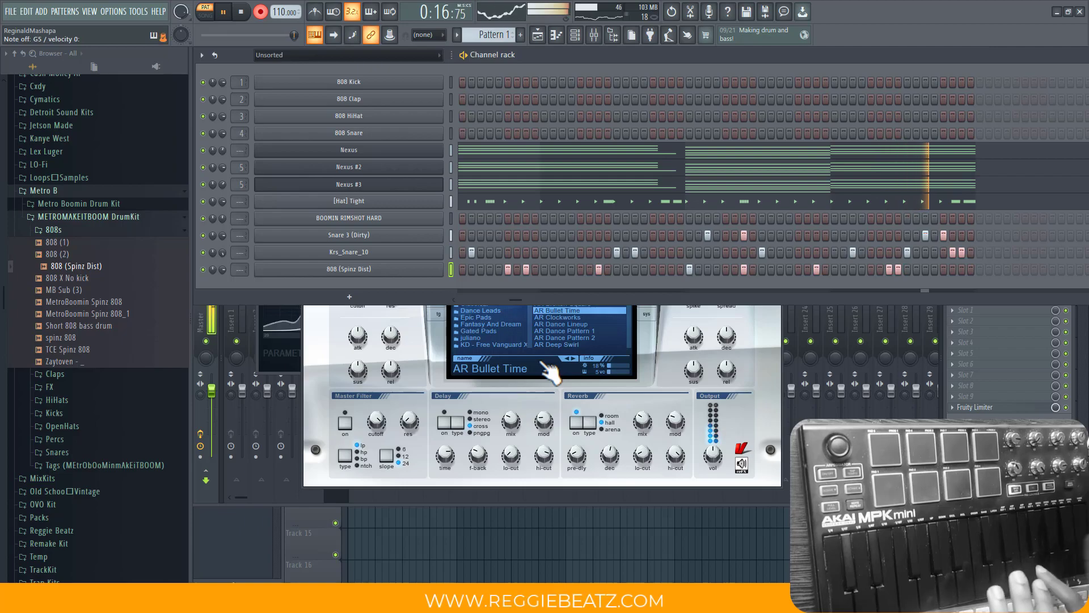
key("space")
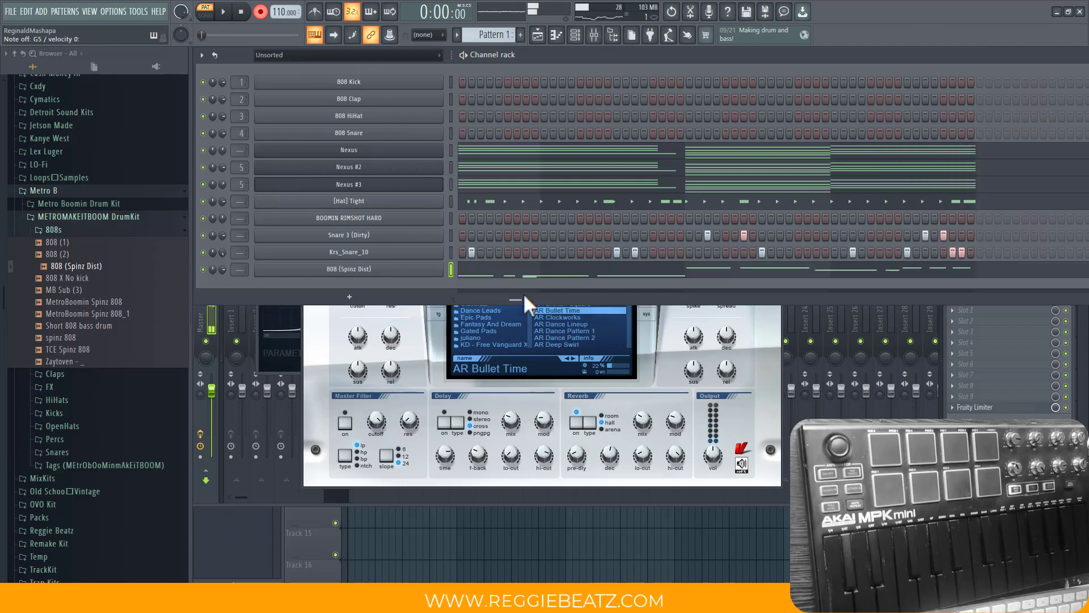
- Select all recorded 808 (Spinz Dist) notes in the piano roll and apply Quick quantize to them
left_click(570, 272)
key("space")
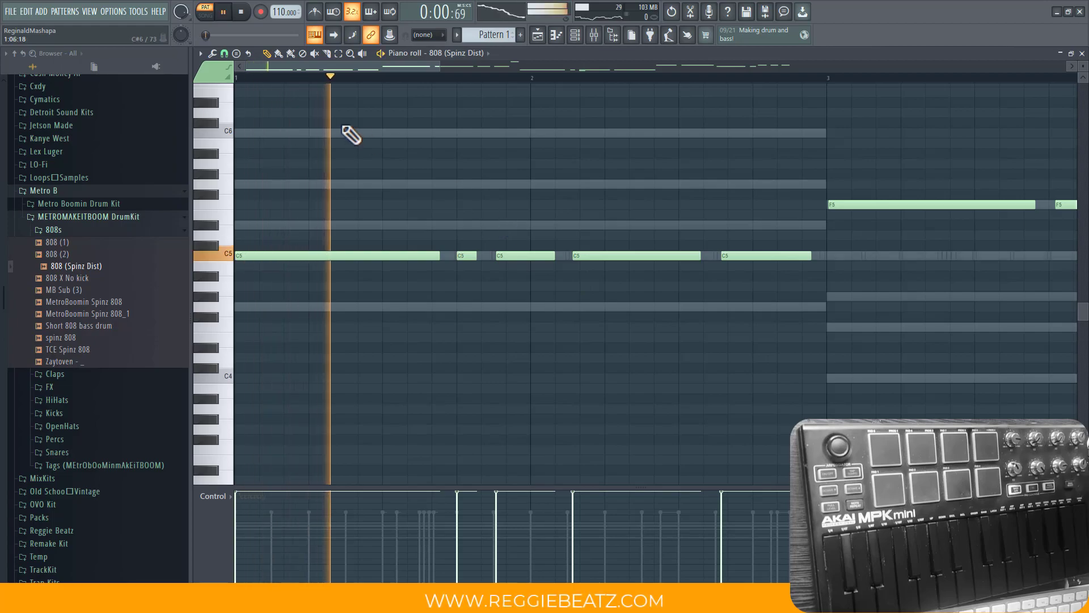
left_click(241, 11)
left_click(245, 63)
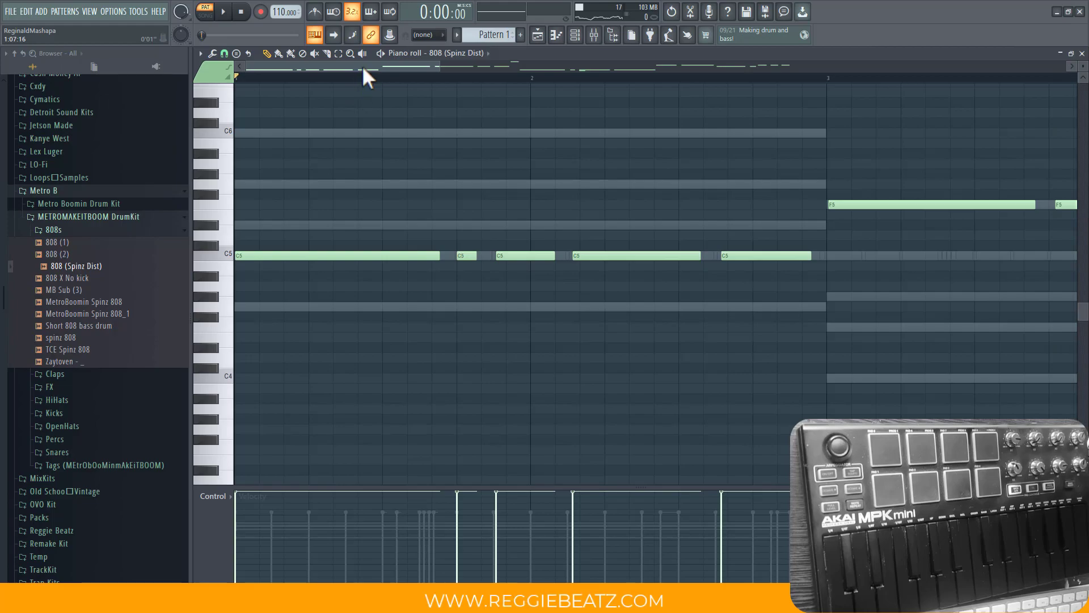
key("ctrl+a")
left_click(213, 54)
scroll(232, 74, "down", 2)
left_click(230, 76)
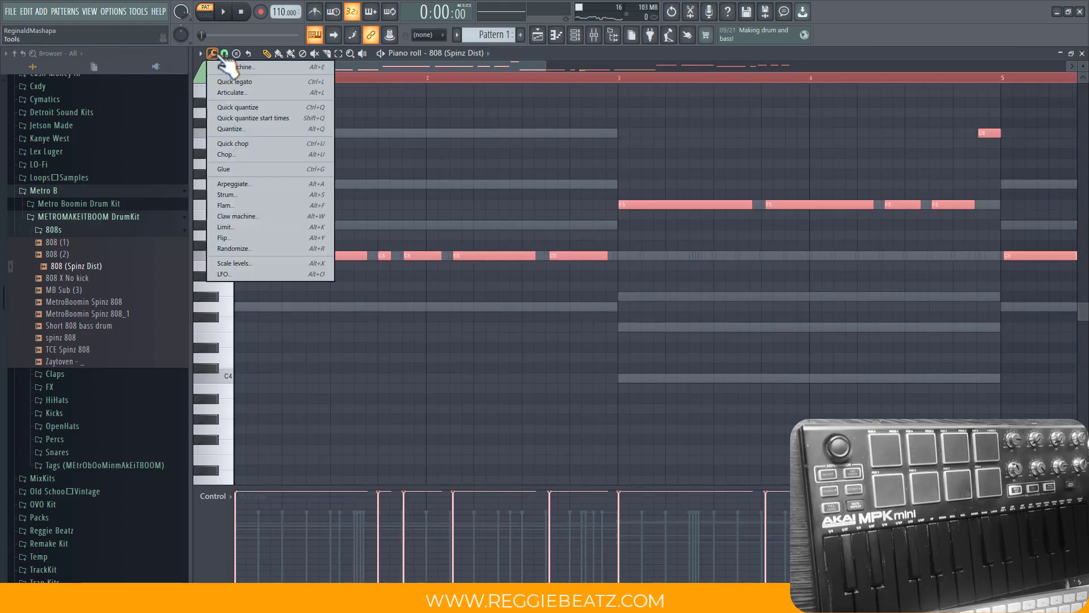
left_click(256, 114)
- Play back the quantized bass line and delete the stray B4 note near the end of bar 5
key("space")
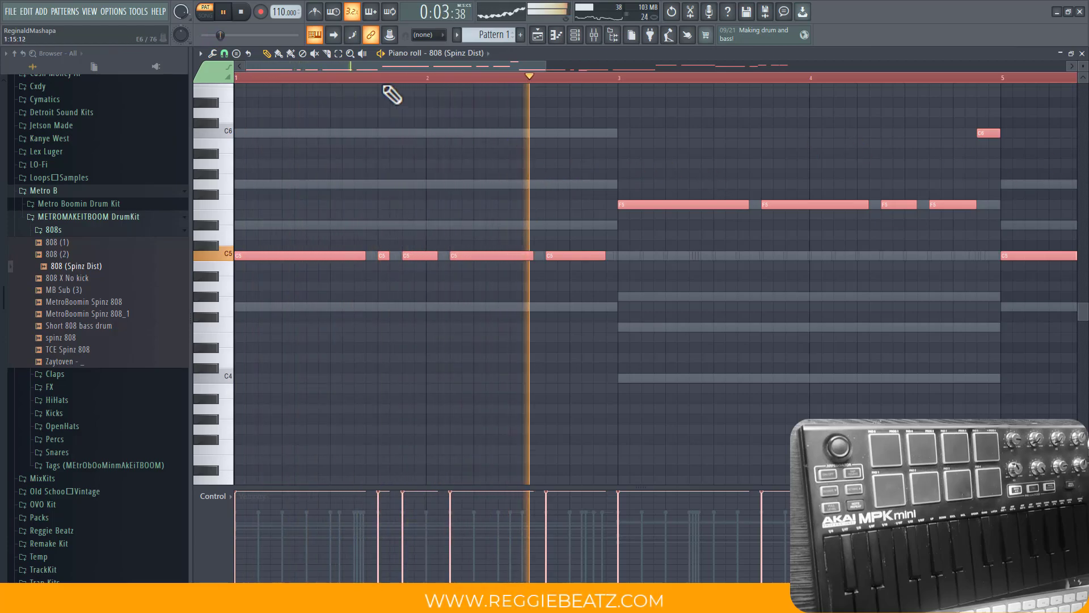
left_click_drag(391, 68, 574, 83)
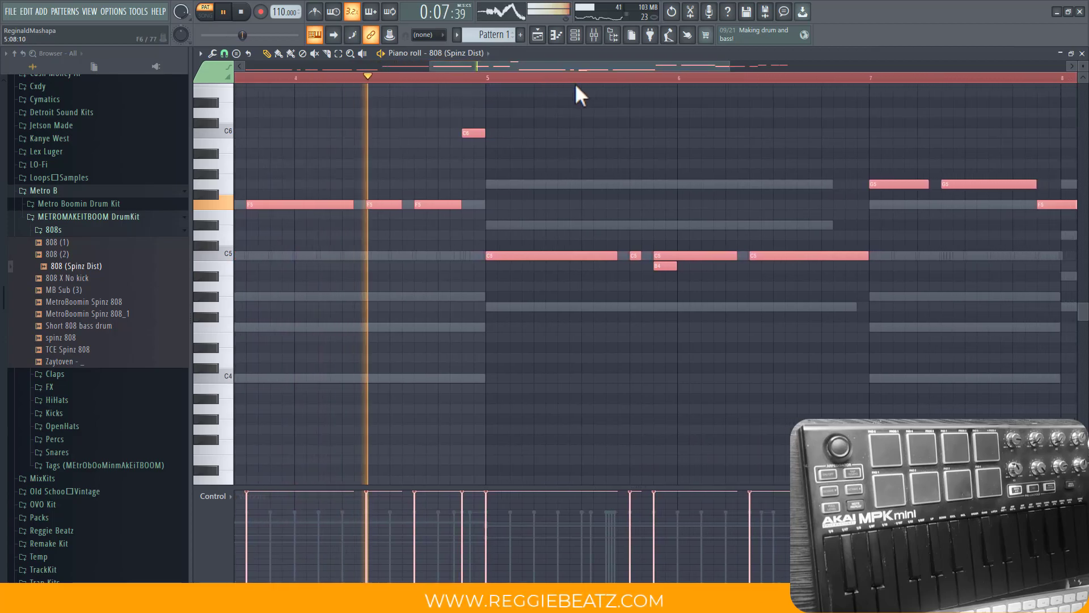
right_click(665, 265)
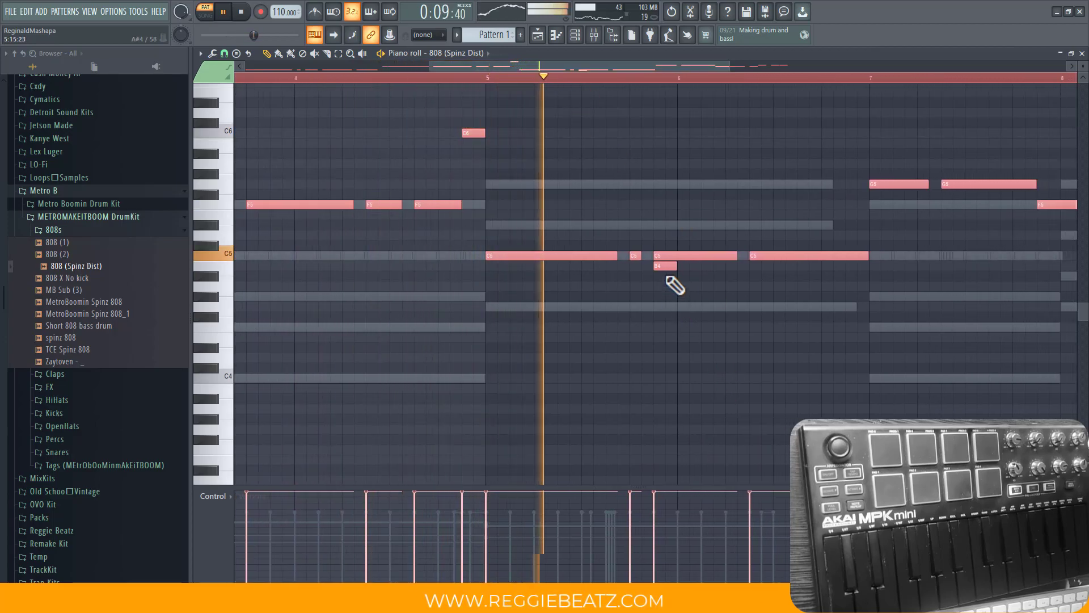
- Move the last two G5 notes of the 808 bass line in bar 8 one step later
left_click_drag(577, 63, 737, 80)
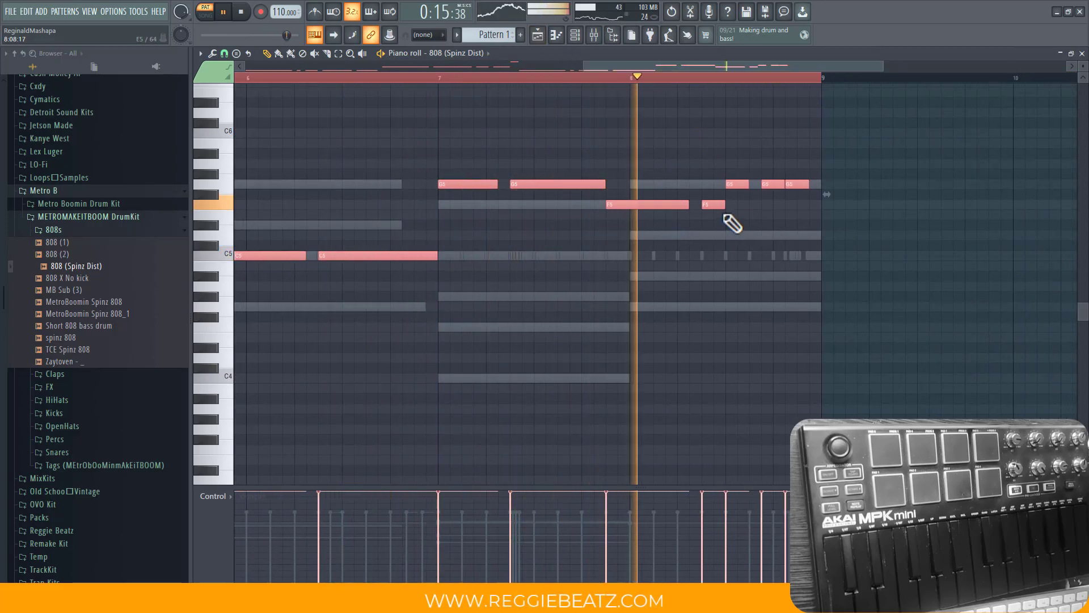
key("space")
left_click(723, 81)
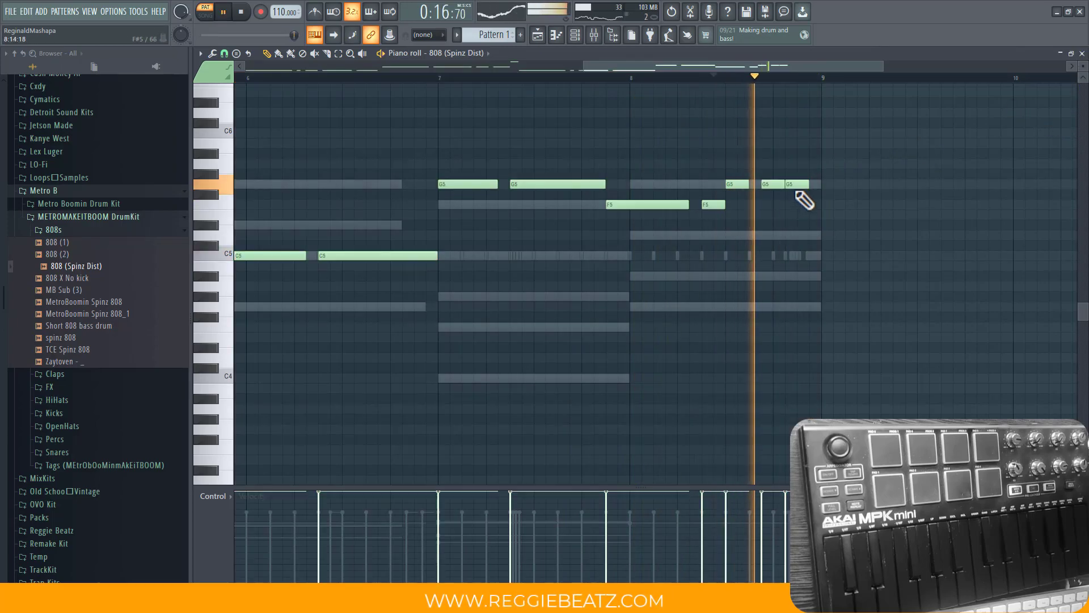
left_click_drag(773, 185, 785, 185)
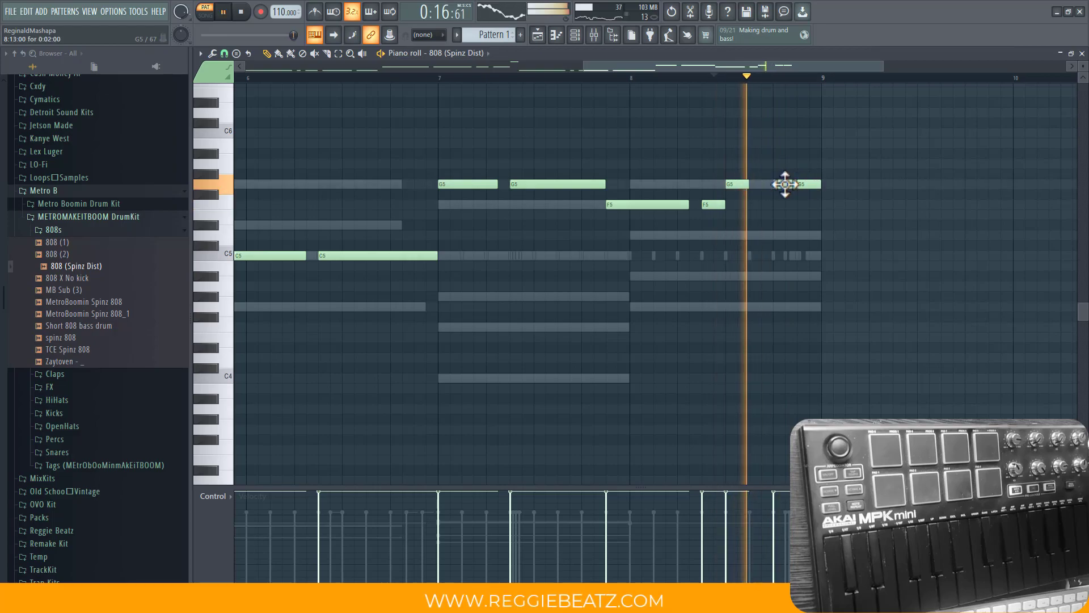
- Close the piano roll and lower the channel volume of 808 (Spinz Dist)
left_click(1082, 53)
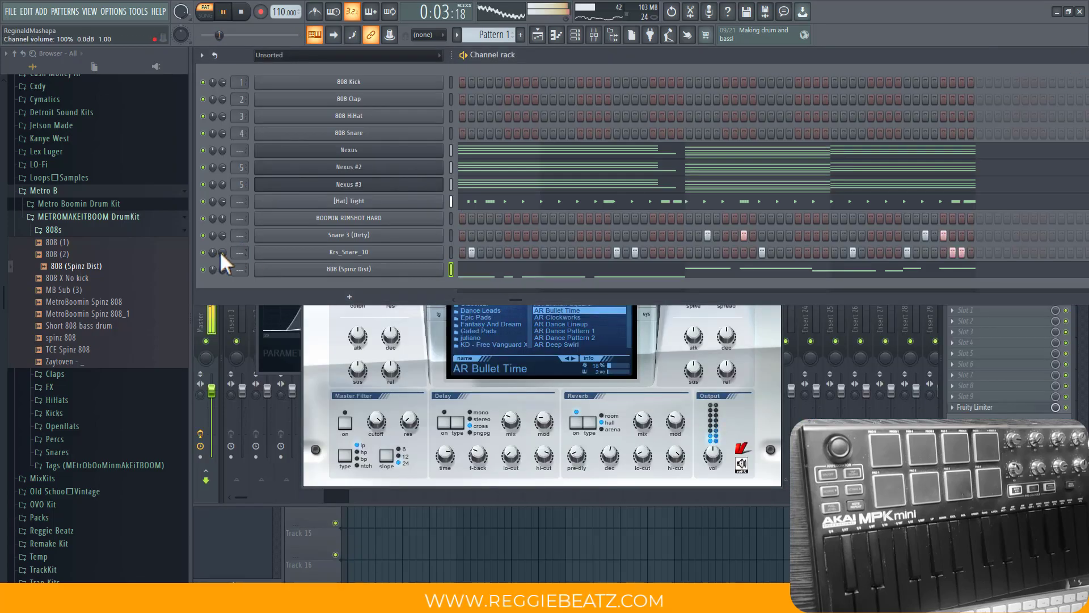
left_click_drag(222, 269, 223, 281)
- Add BWB THE WAVE KICK (9) from the drum kit's Kicks folder as a new channel below the 808
left_click(85, 230)
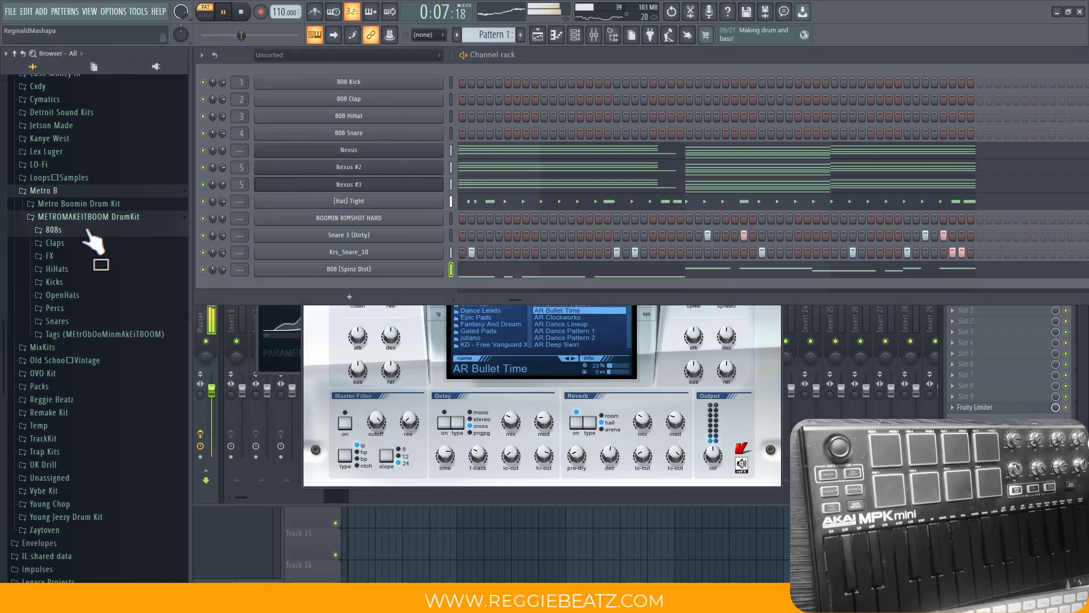
left_click(73, 282)
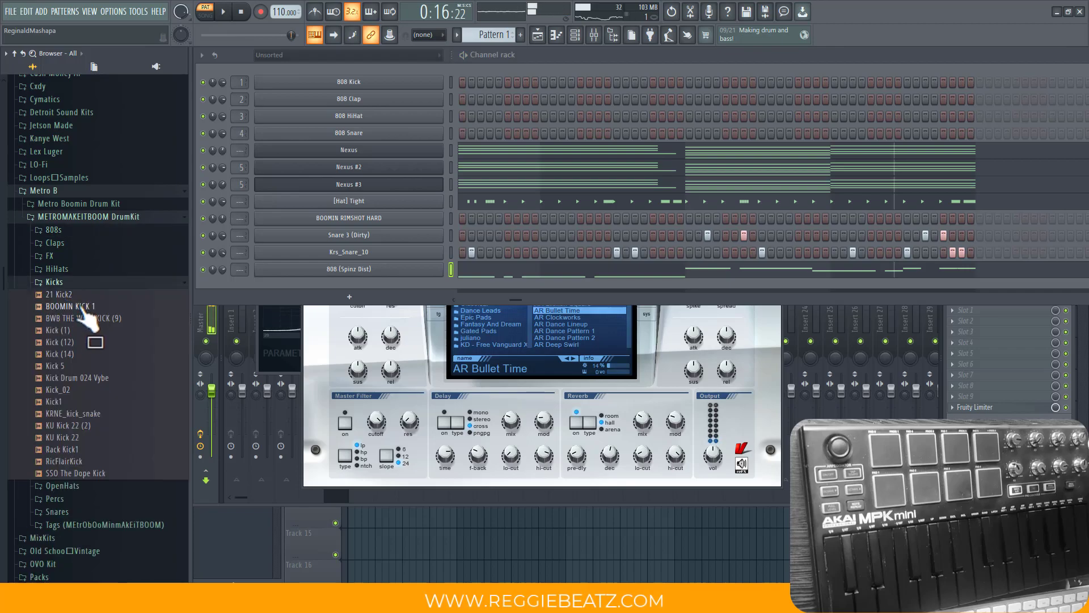
mouse_move(84, 324)
left_mouse_down()
mouse_move(101, 262)
mouse_move(65, 288)
mouse_move(94, 263)
mouse_move(95, 236)
mouse_move(76, 391)
mouse_move(85, 488)
mouse_move(111, 340)
mouse_move(101, 320)
left_mouse_up()
left_click_drag(149, 315, 397, 285)
- Copy the 808 (Spinz Dist) notes and paste them into the BWB THE WAVE KICK (9) channel
right_click(397, 280)
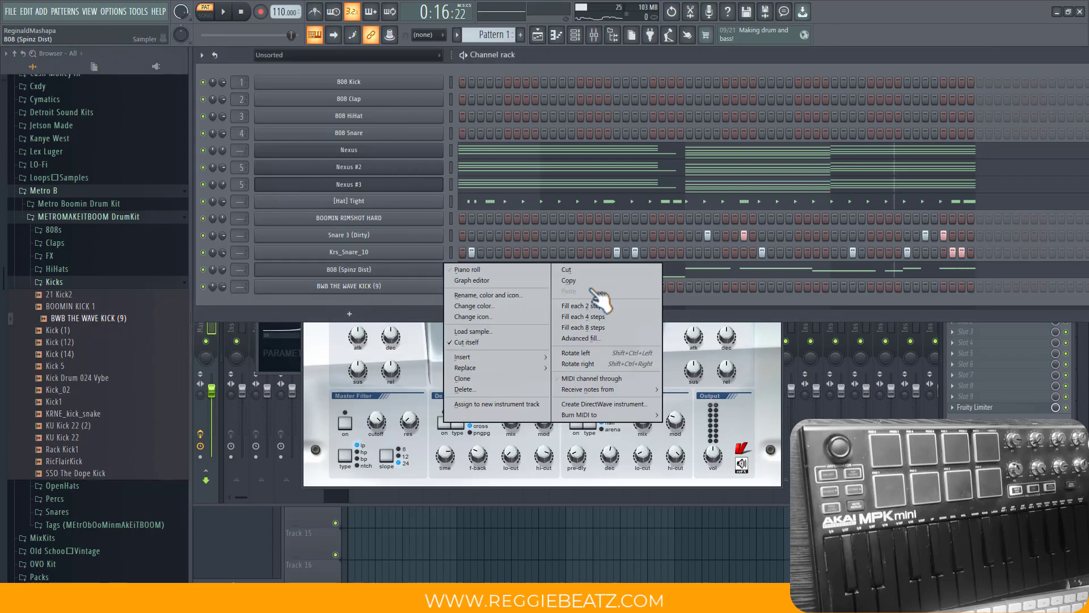
left_click(392, 292)
right_click(401, 287)
left_click(595, 281)
right_click(541, 287)
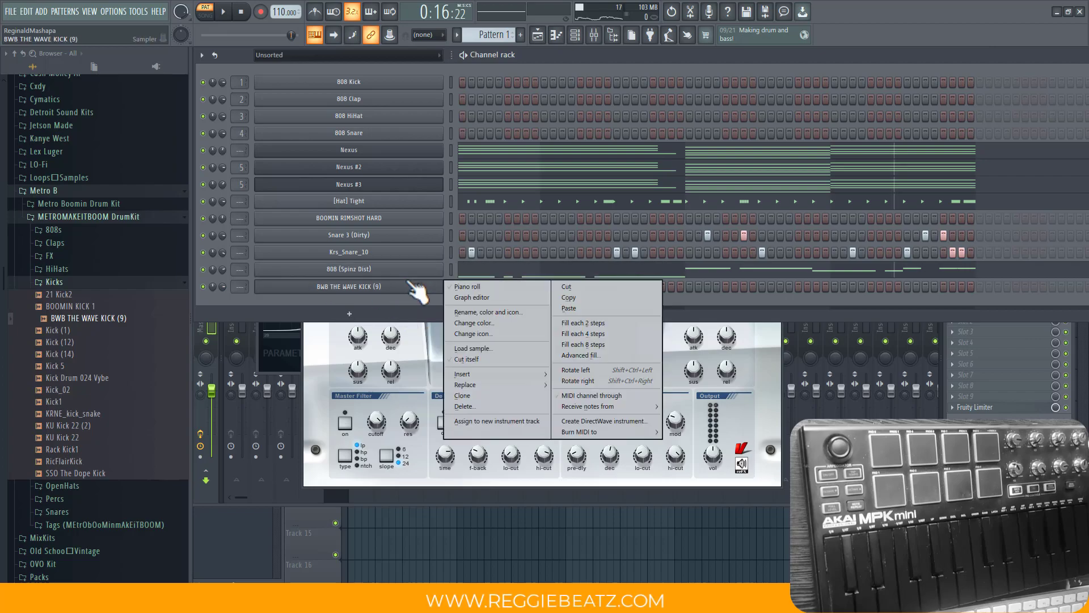
left_click(624, 309)
- Select all F5 notes in the BWB THE WAVE KICK (9) piano roll and move them down to C5
key("space")
left_click(604, 292)
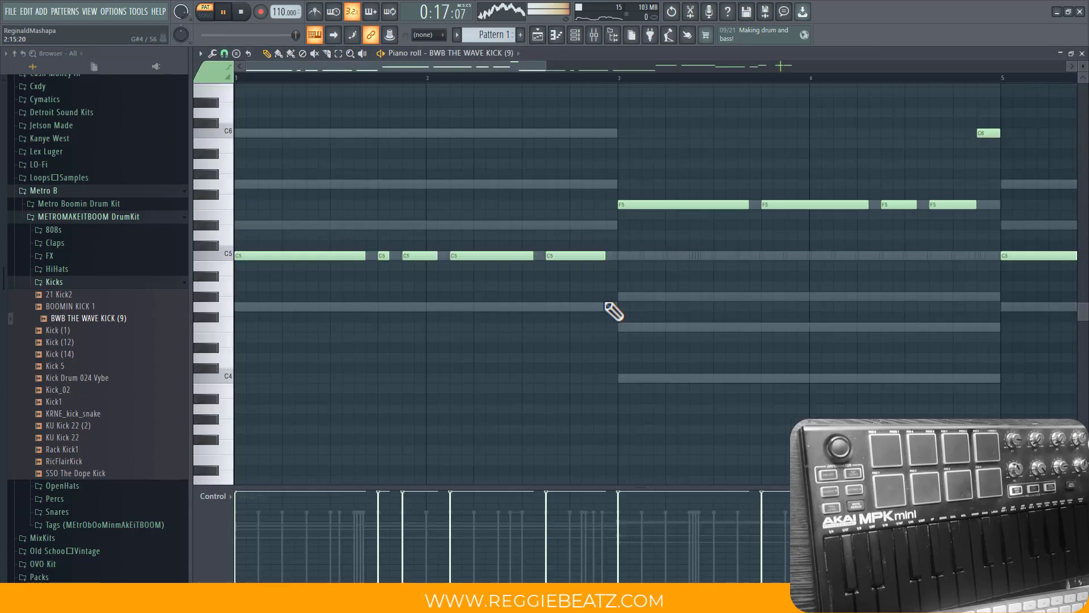
left_click(339, 53)
key("space")
double_click(225, 205)
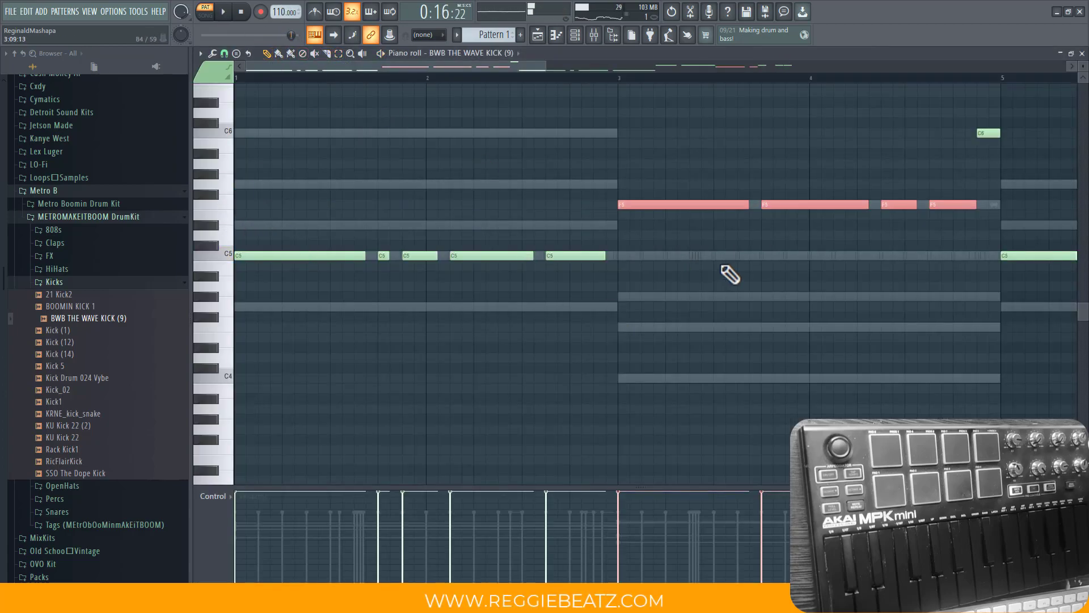
left_click_drag(637, 206, 631, 256)
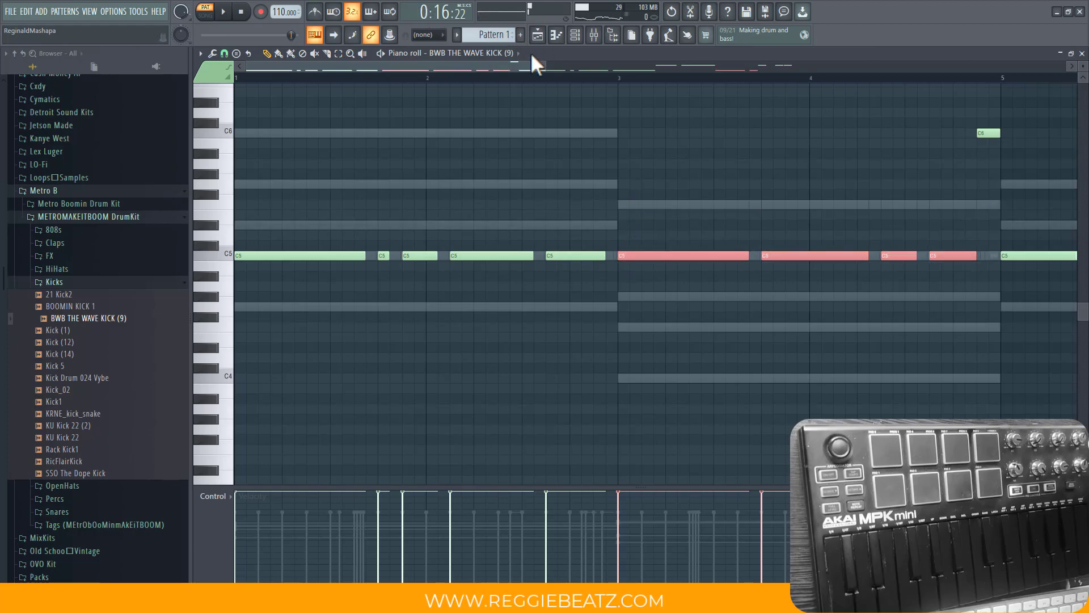
- Move the kick's C6 note in bar 4 and its G5 notes in bars 7 and 8 down to C5
left_click_drag(544, 67, 1052, 202)
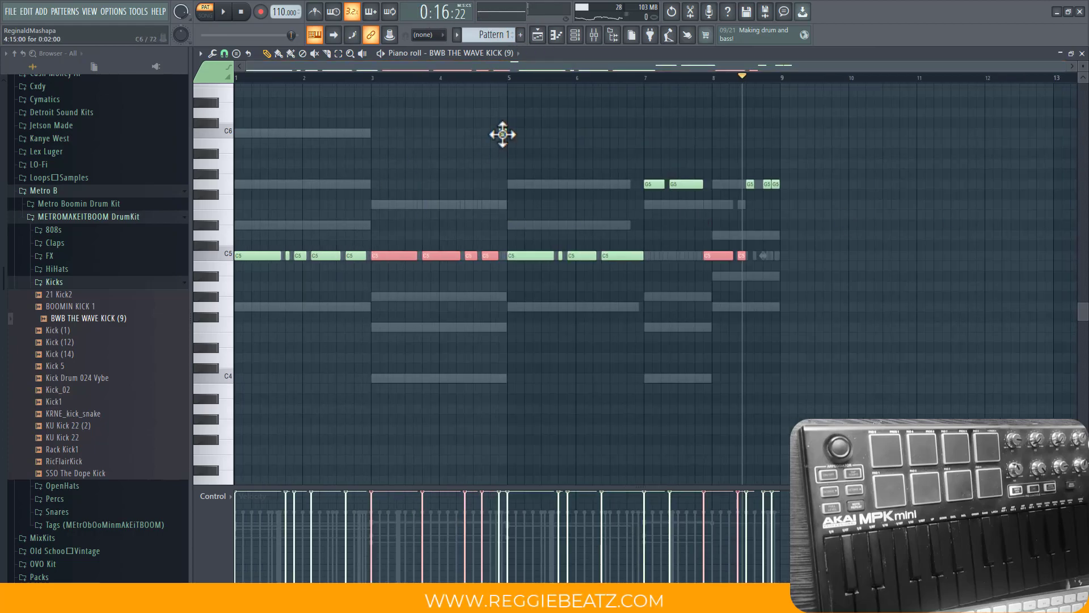
left_click(503, 255)
left_click(651, 255)
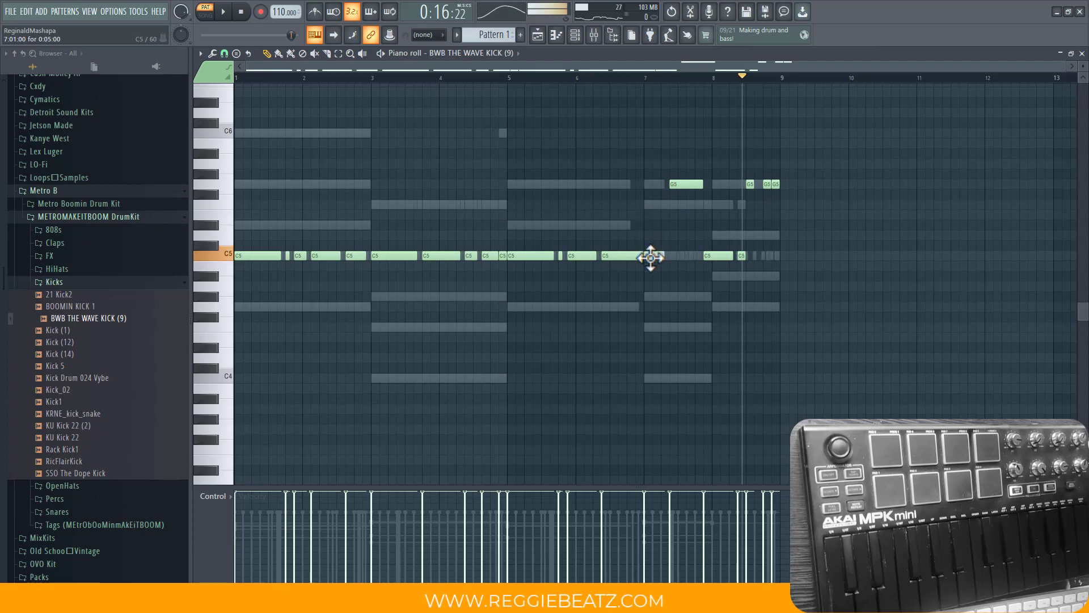
left_click_drag(688, 184, 688, 255)
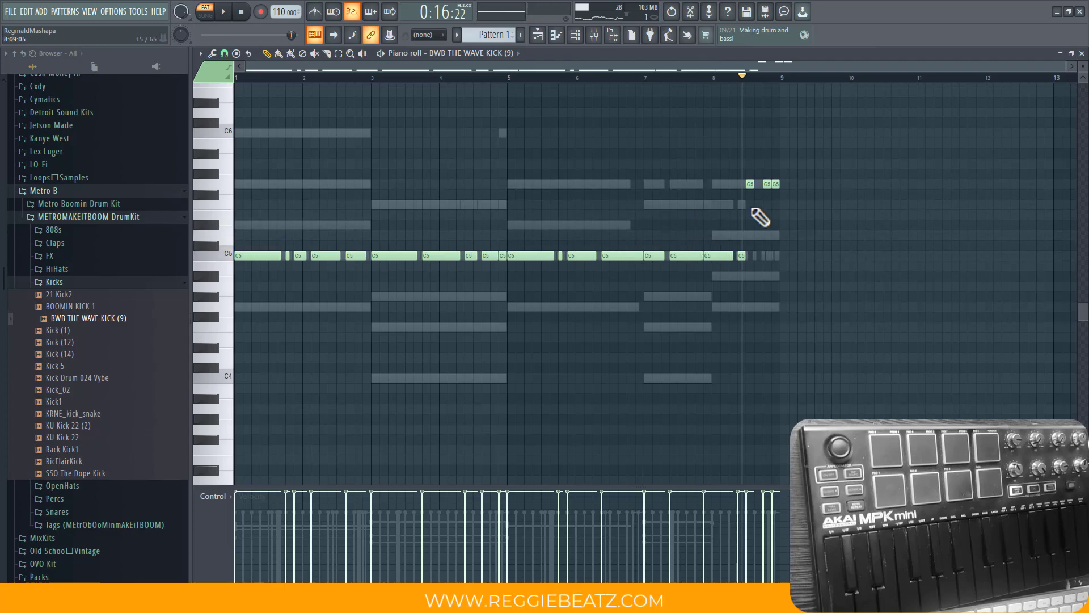
mouse_move(750, 183)
left_mouse_down()
mouse_move(750, 258)
mouse_move(765, 257)
left_mouse_up()
left_click_drag(777, 183, 774, 256)
key("space")
key("space")
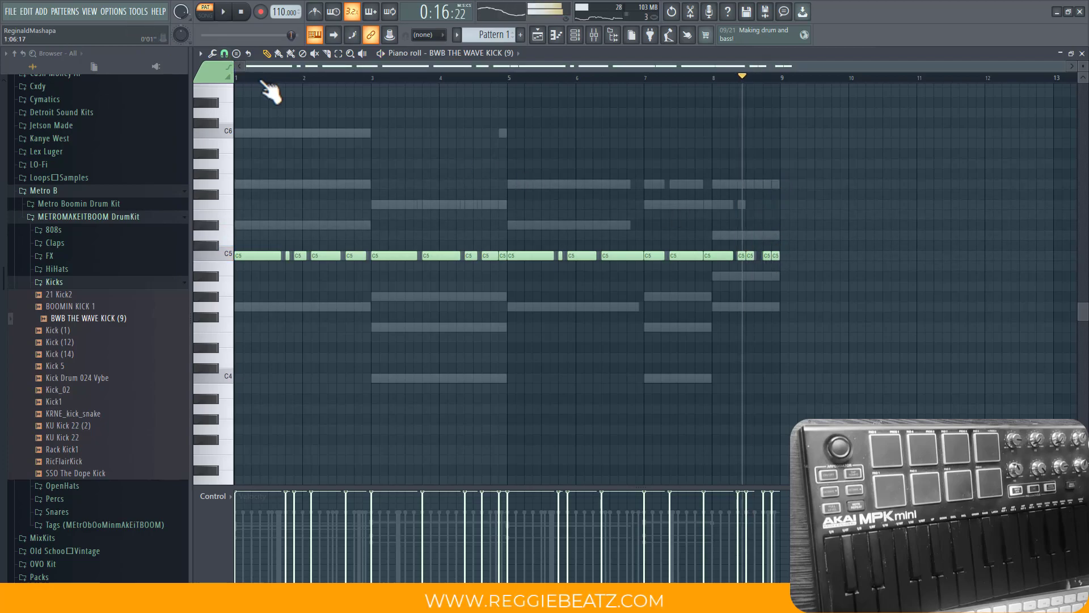
- Shorten the first kick note in bar 1 to one step and add a one-step C5 note on step 3
key("space")
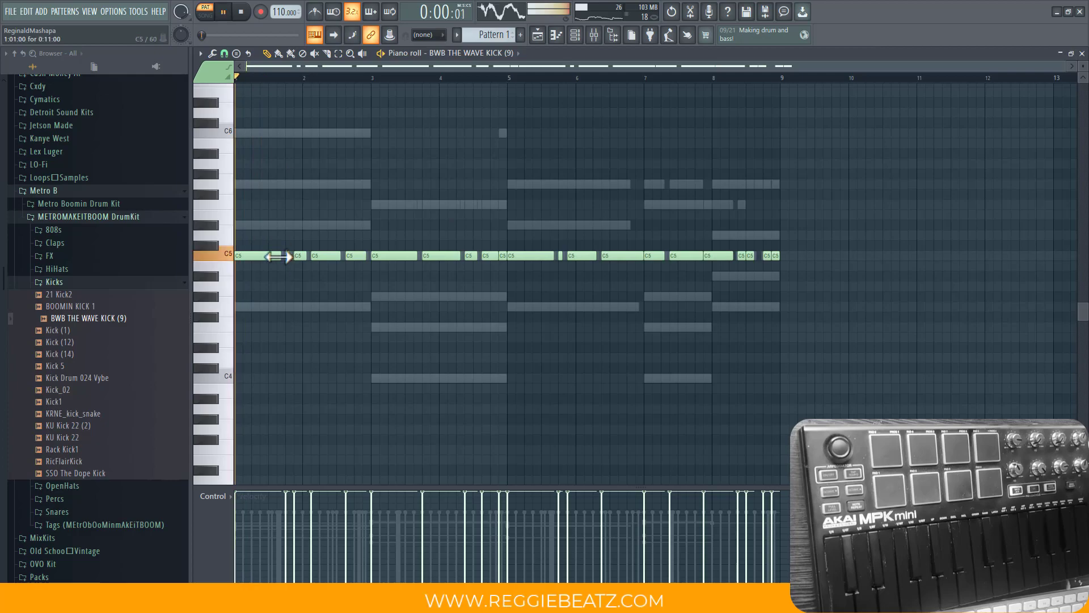
key("space")
left_click_drag(278, 257, 237, 256)
key("space")
key("space")
left_click(244, 257)
key("space")
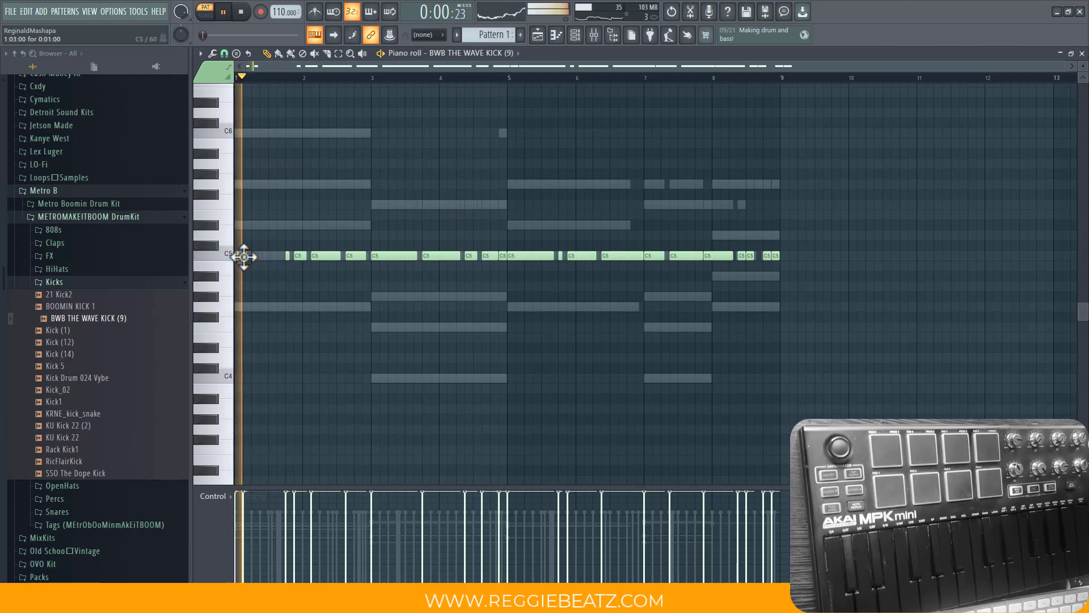
- Delete the one-step C5 kick note on step 3 of bar 1 and play the pattern
key("space")
key("space")
right_click(244, 256)
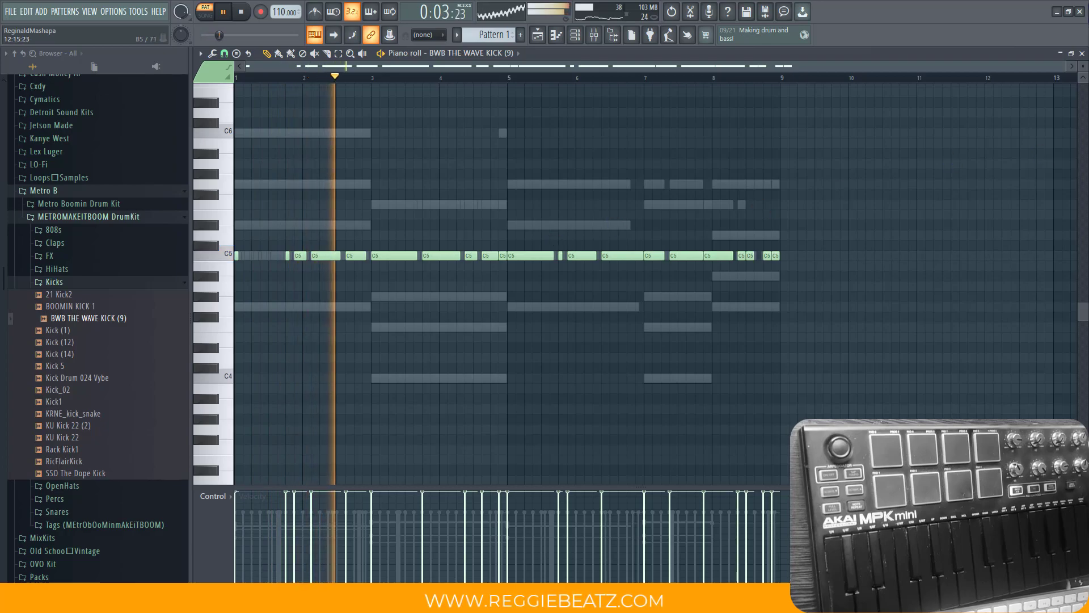
- Close the kick piano roll and disable the Fruity Limiter on the Master mixer track while the beat plays
left_click(1081, 53)
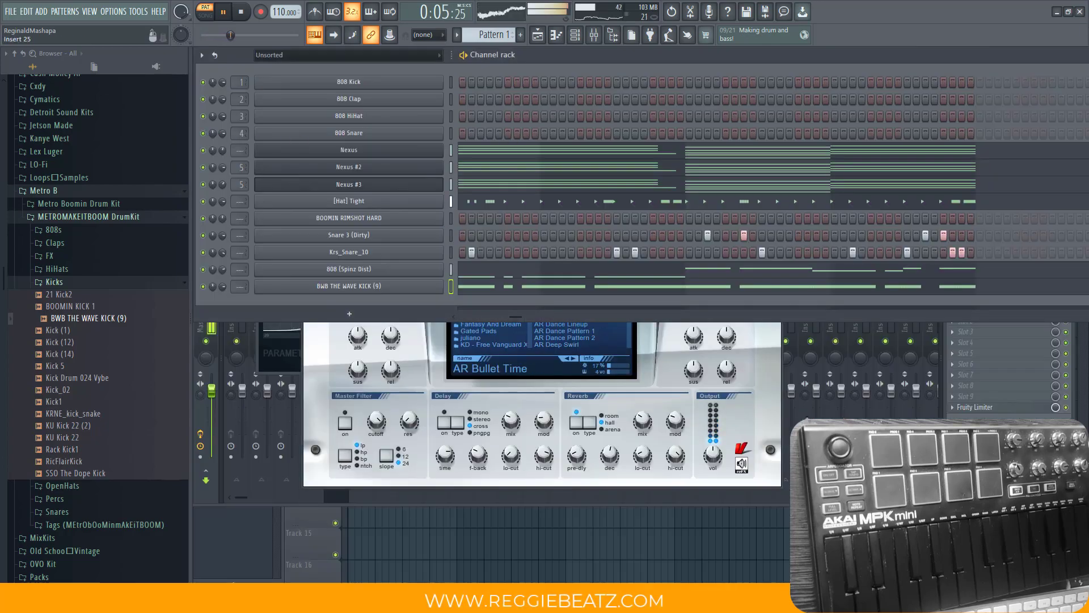
left_click(1067, 413)
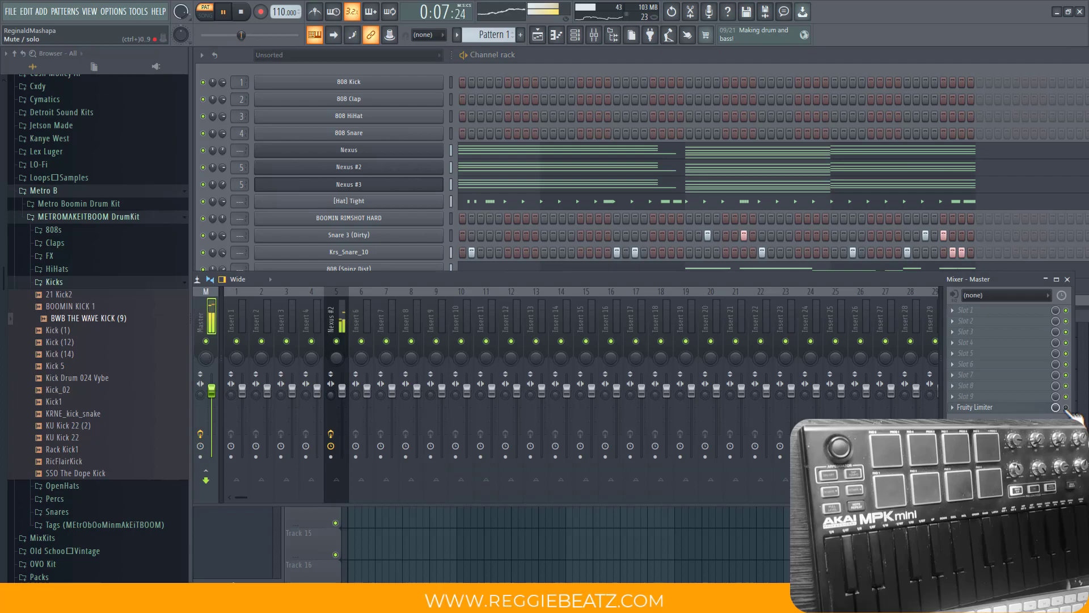
left_click(550, 52)
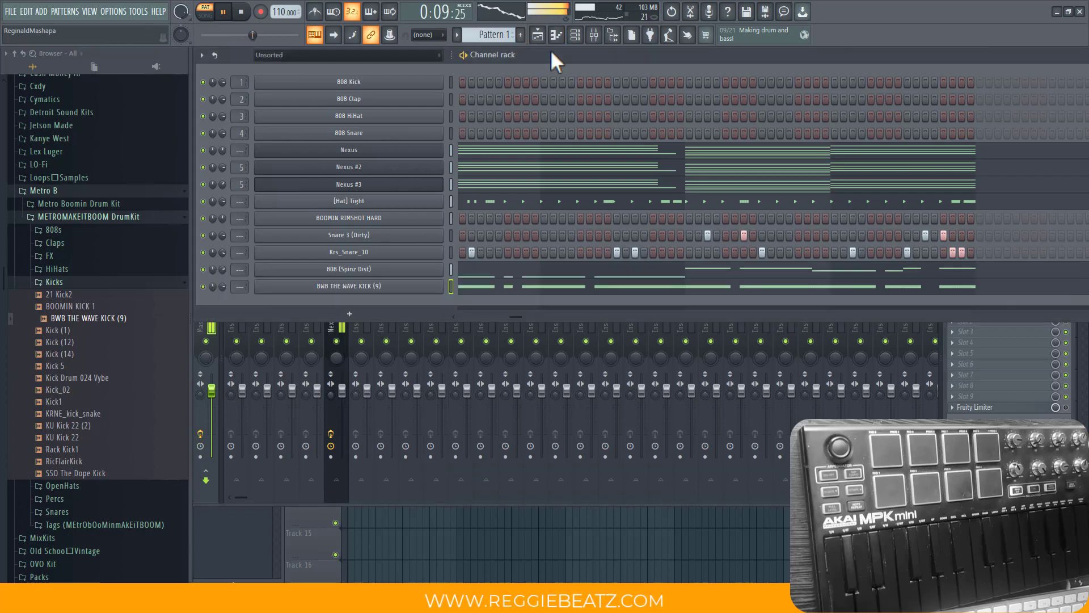
key("space")
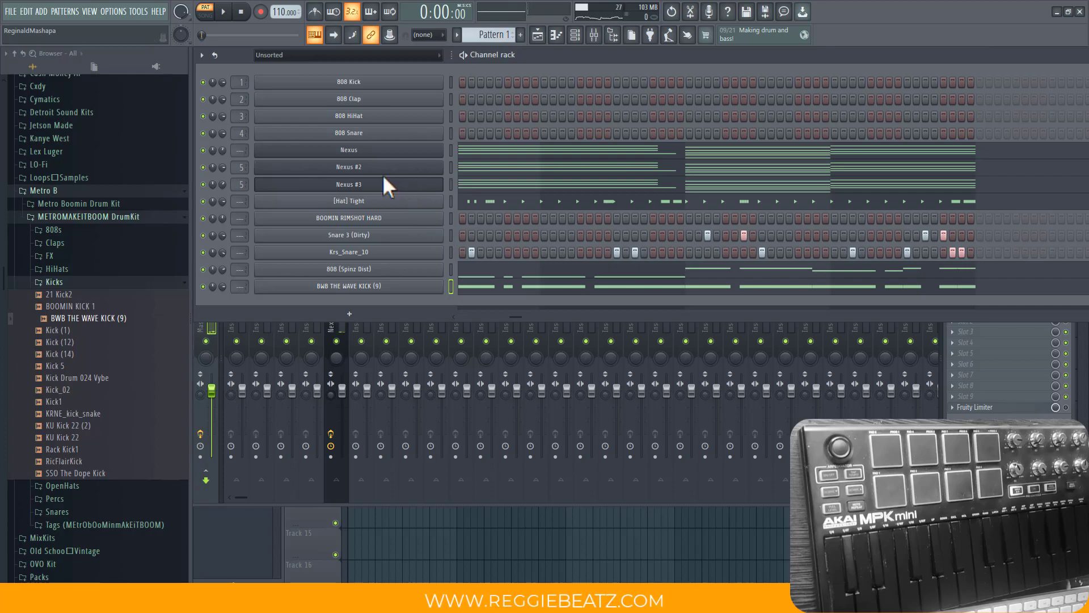
- Copy the Nexus #3 notes, clone the Nexus #3 channel and paste the notes into the clone
right_click(326, 186)
left_click(582, 207)
right_click(359, 189)
left_click(476, 282)
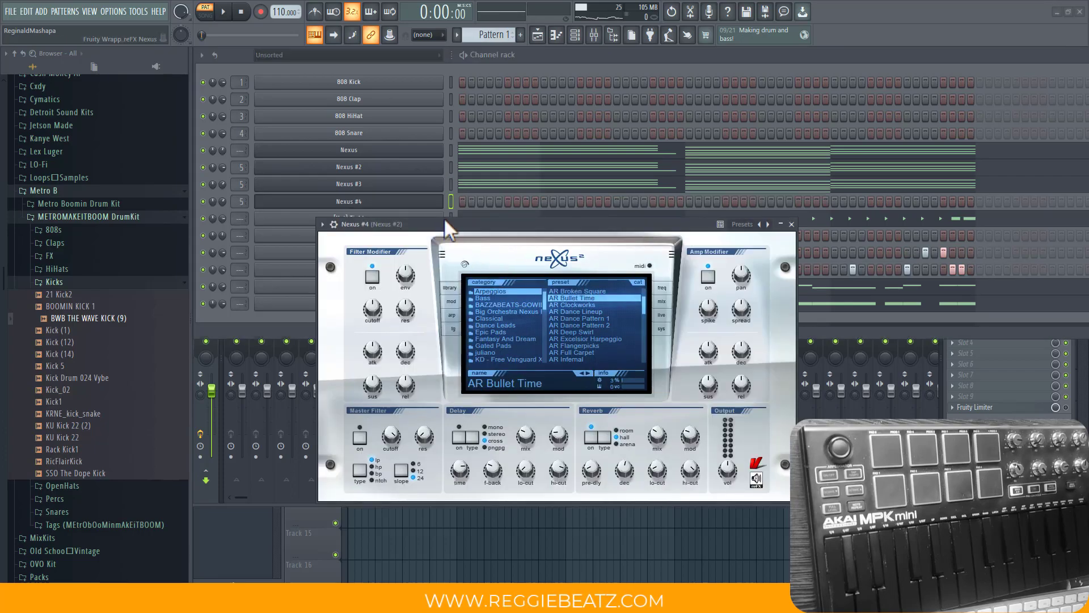
right_click(443, 200)
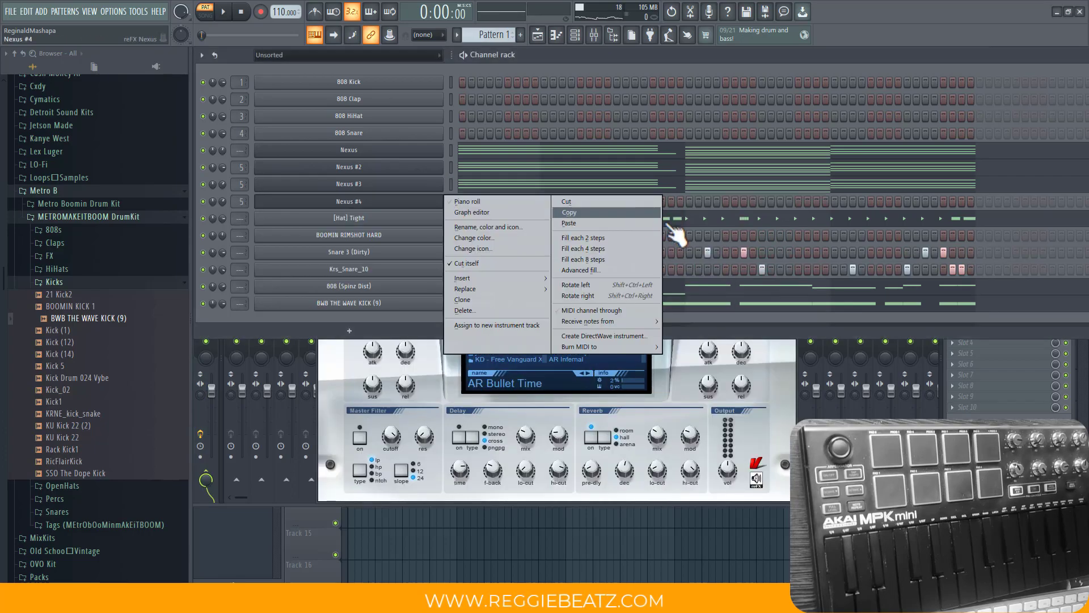
left_click(609, 226)
- Move all notes in the Nexus #4 piano roll up one octave and preview the pattern
left_click(619, 207)
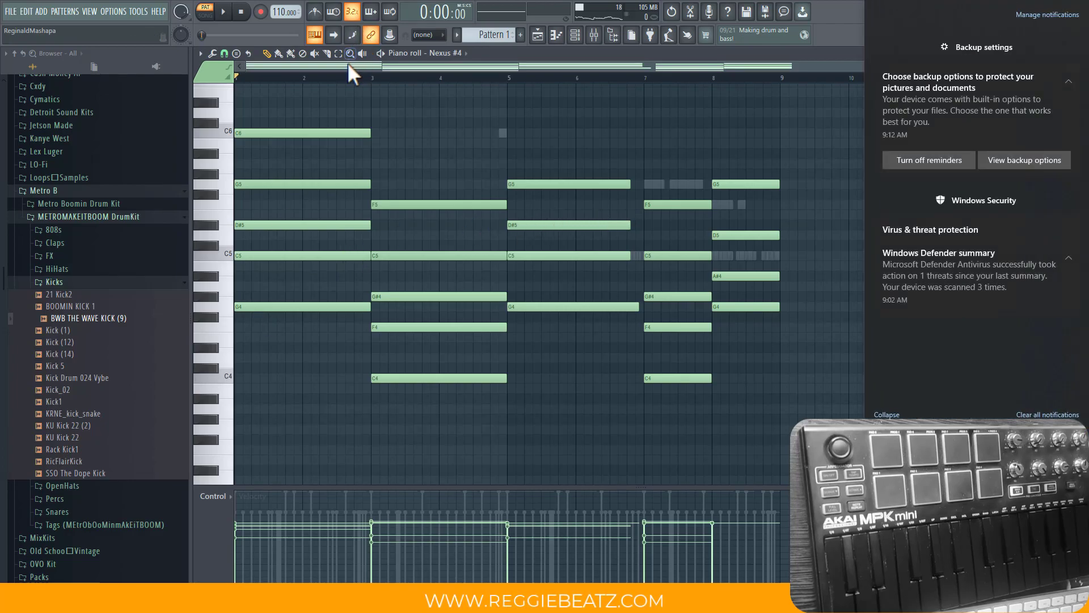
key("ctrl+a")
left_click_drag(243, 309, 197, 185)
key("space")
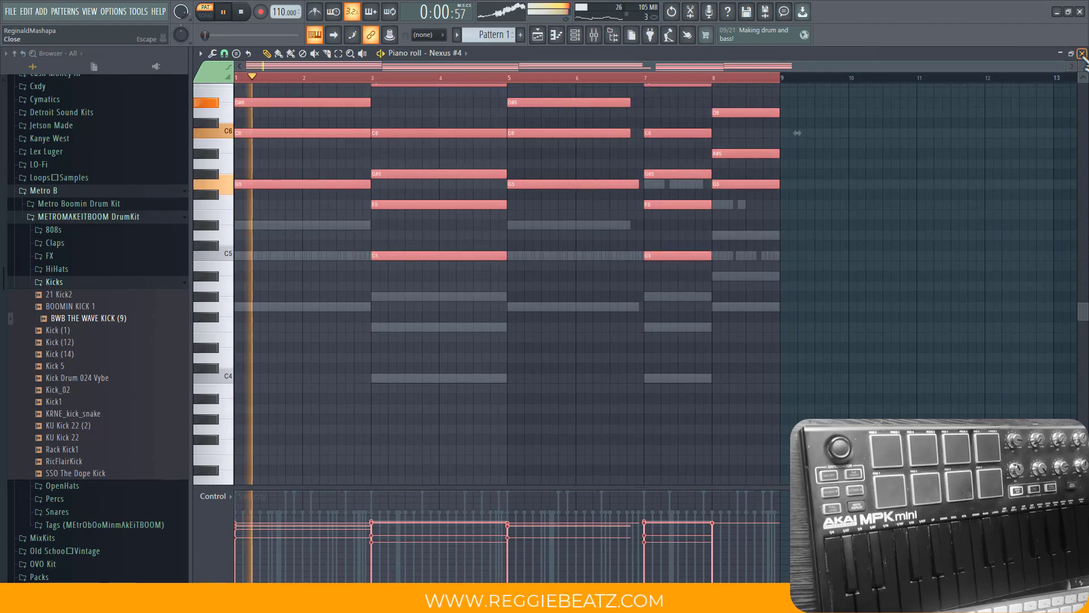
key("F7")
key("space")
- Load the AR Excelsior Harpeggio preset in Nexus #4 and lower its channel volume to about 43% during playback
left_click(384, 202)
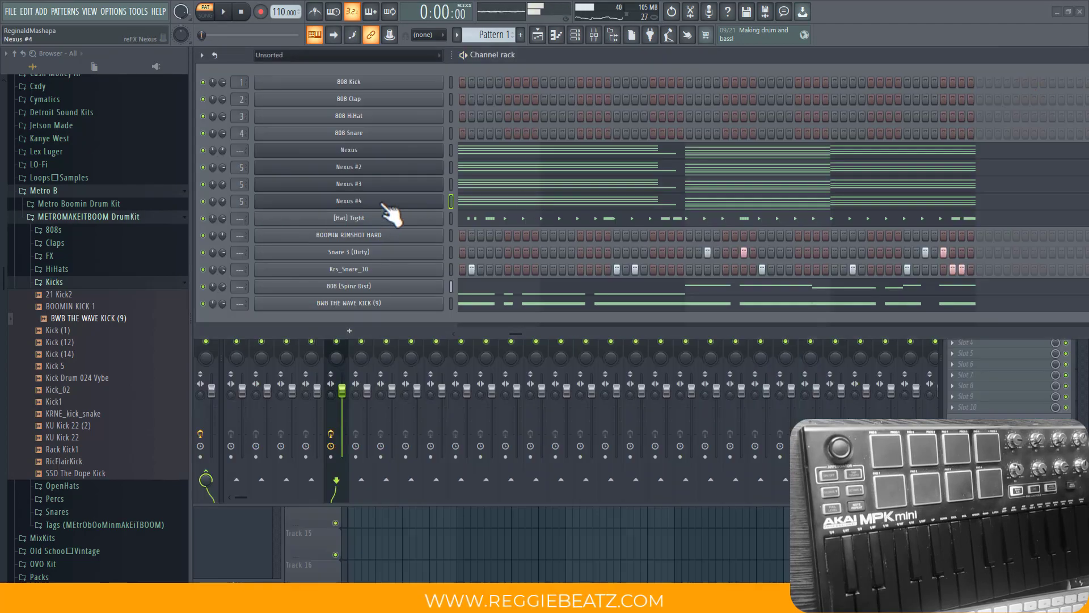
left_click(386, 204)
left_click(591, 338)
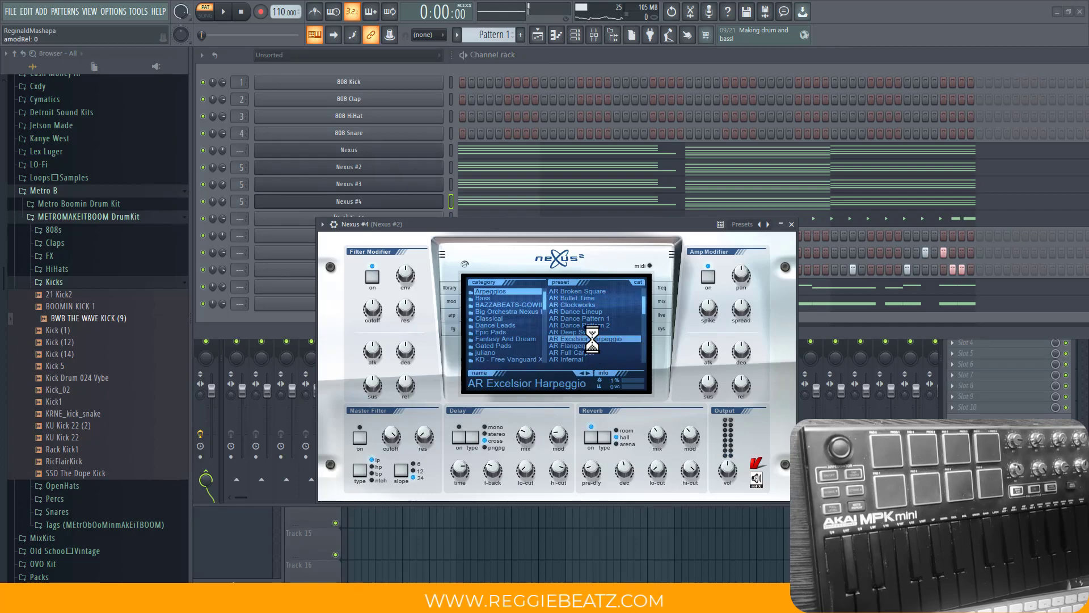
left_click(225, 12)
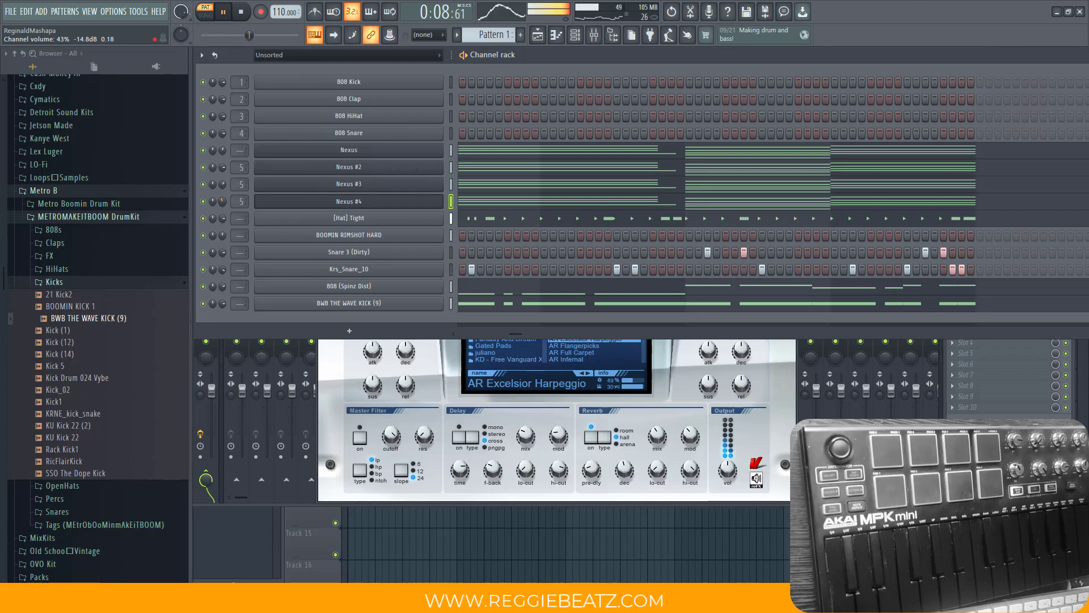
key("space")
- Clone the Nexus #4 channel and load the PL BellStrings preset from the Plucked category in the clone
right_click(441, 202)
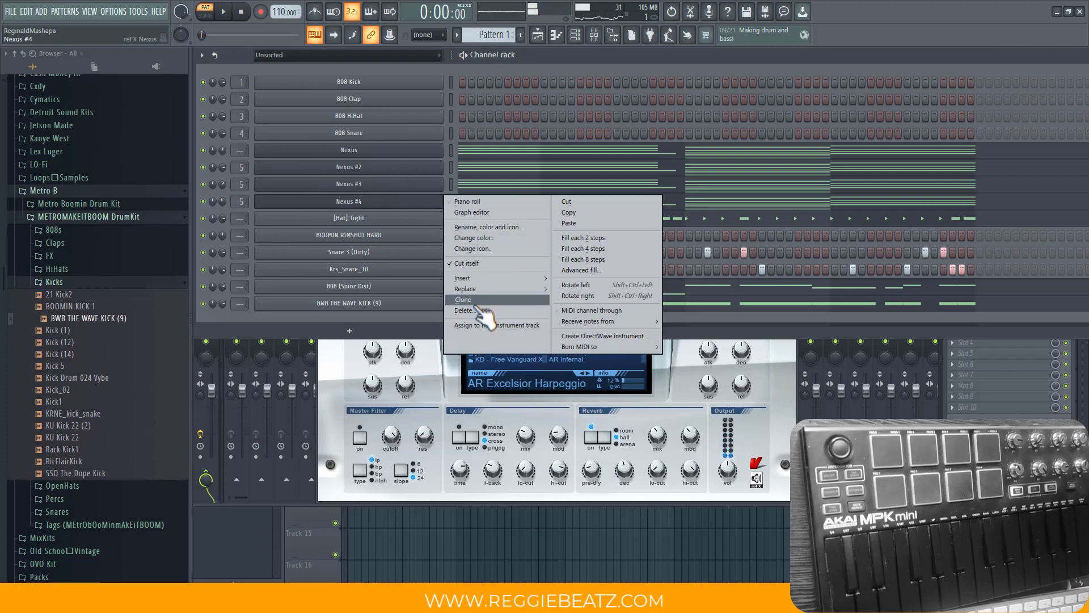
left_click(477, 304)
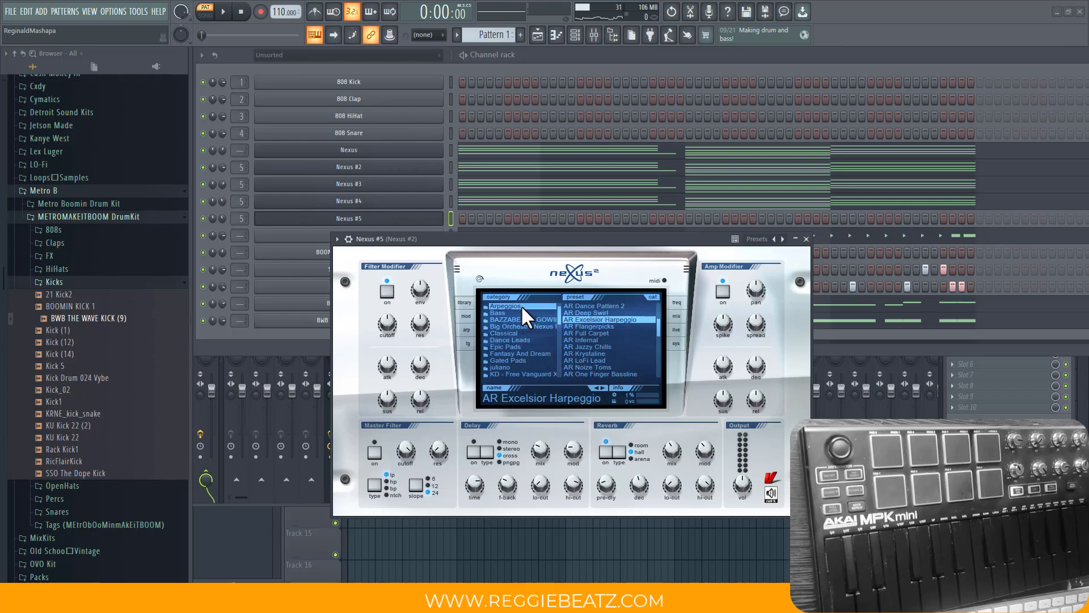
right_click(543, 323)
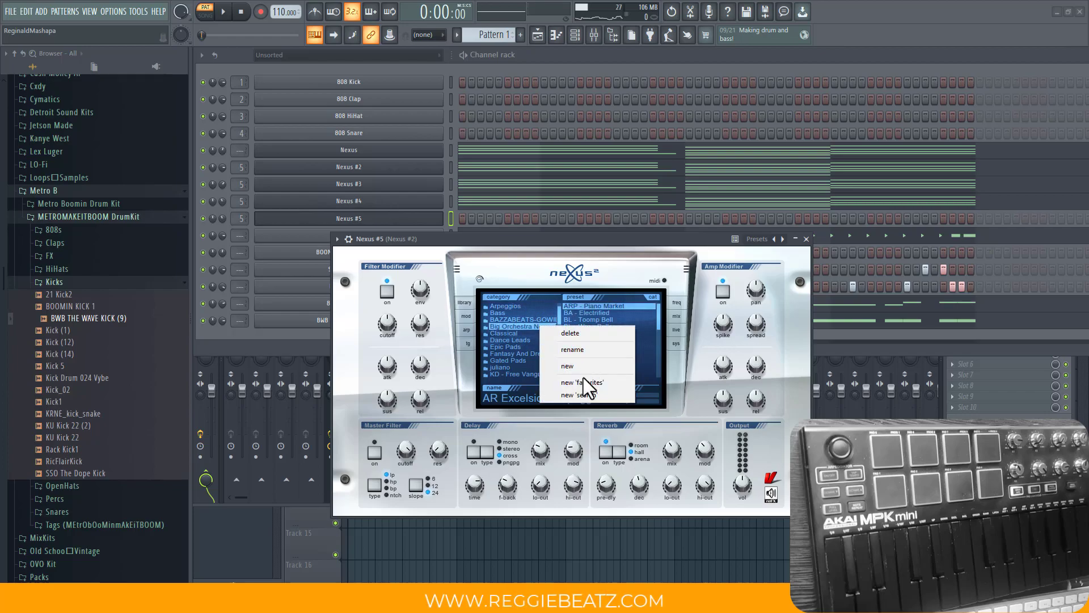
left_click(586, 393)
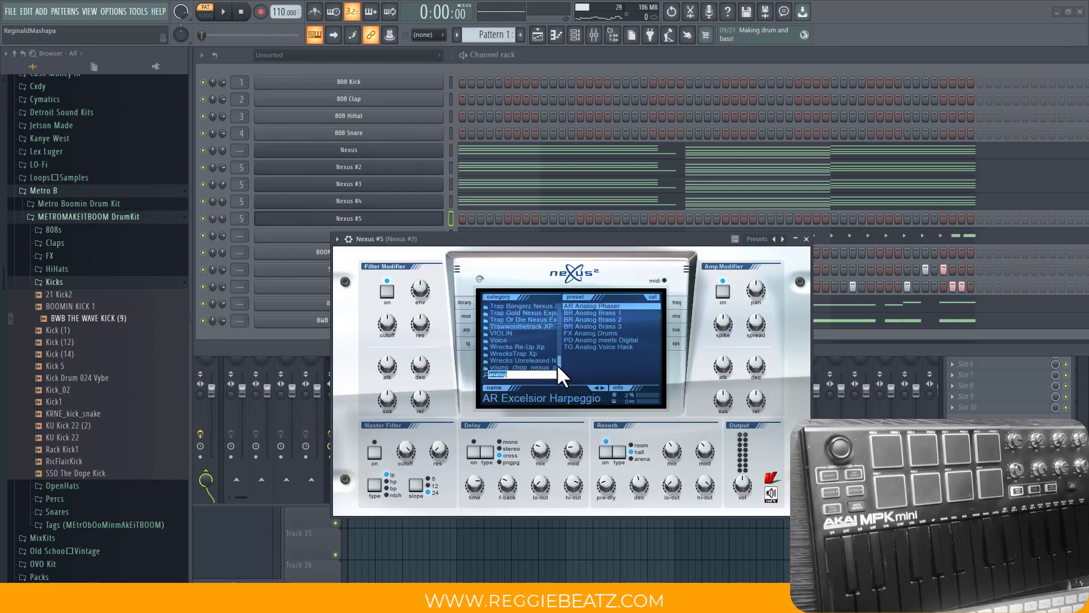
scroll(557, 364, "up", 10)
left_click(537, 339)
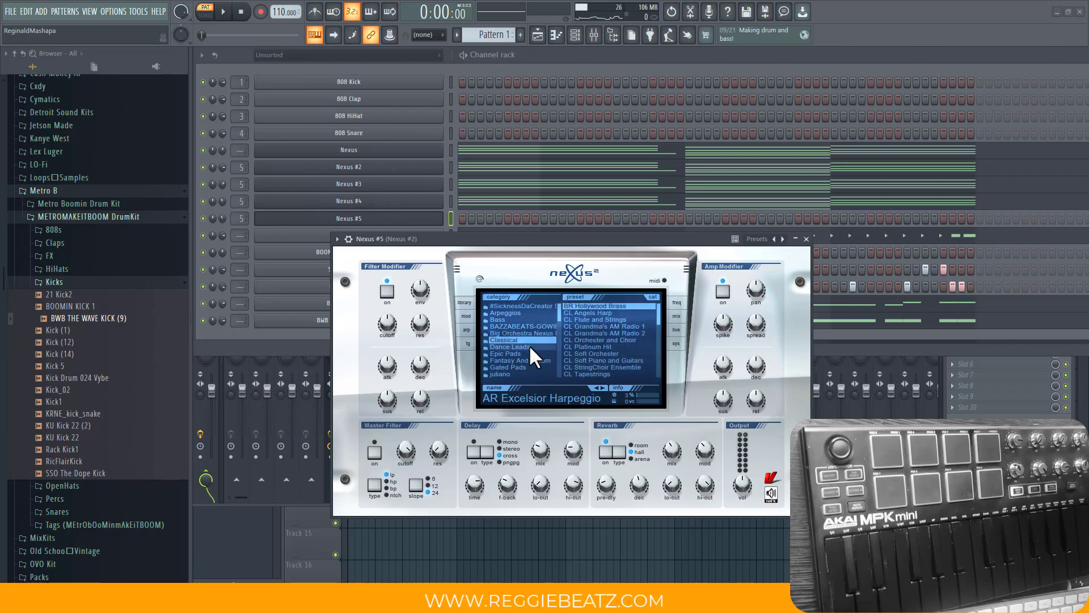
left_click(515, 366)
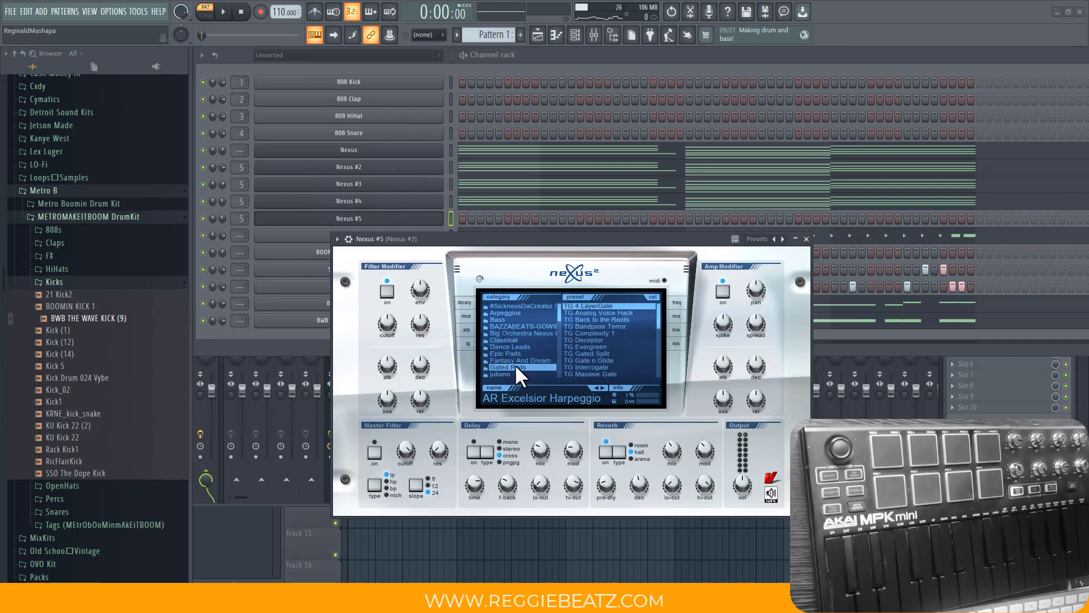
scroll(554, 314, "down", 4)
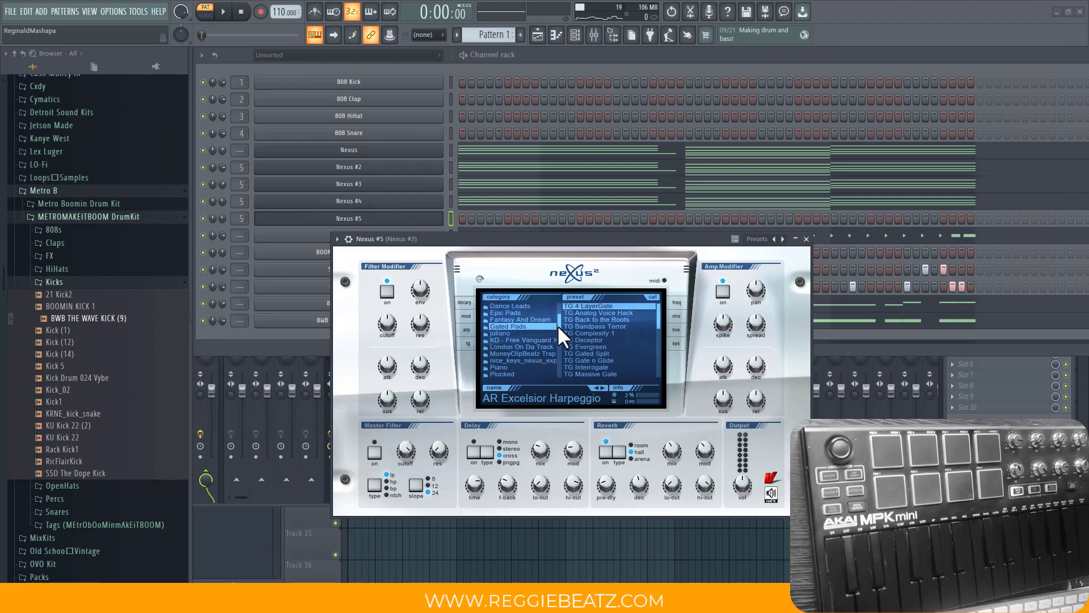
left_click(513, 359)
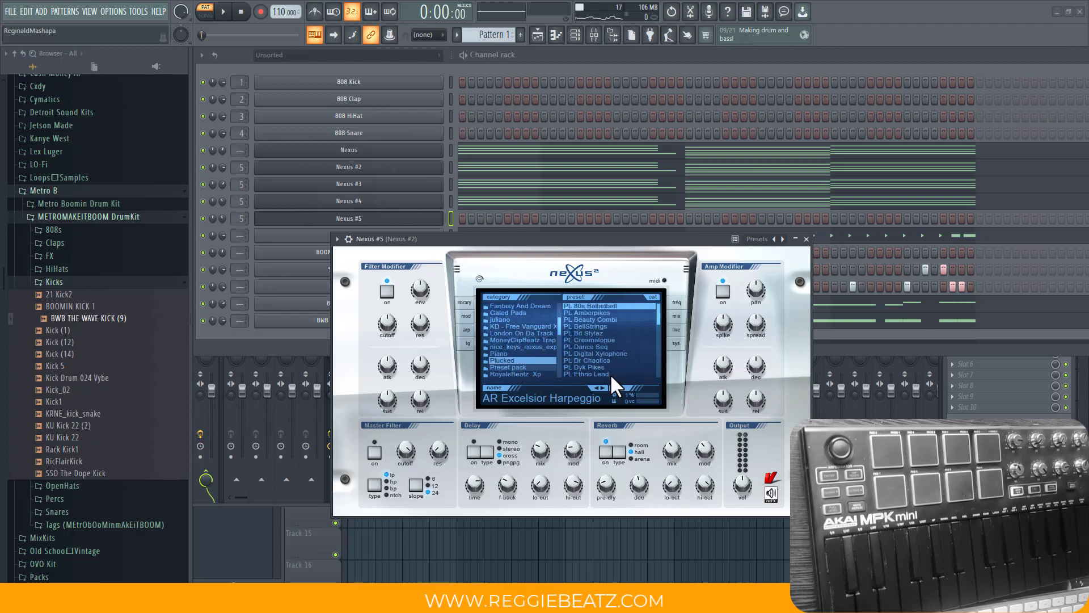
left_click(611, 340)
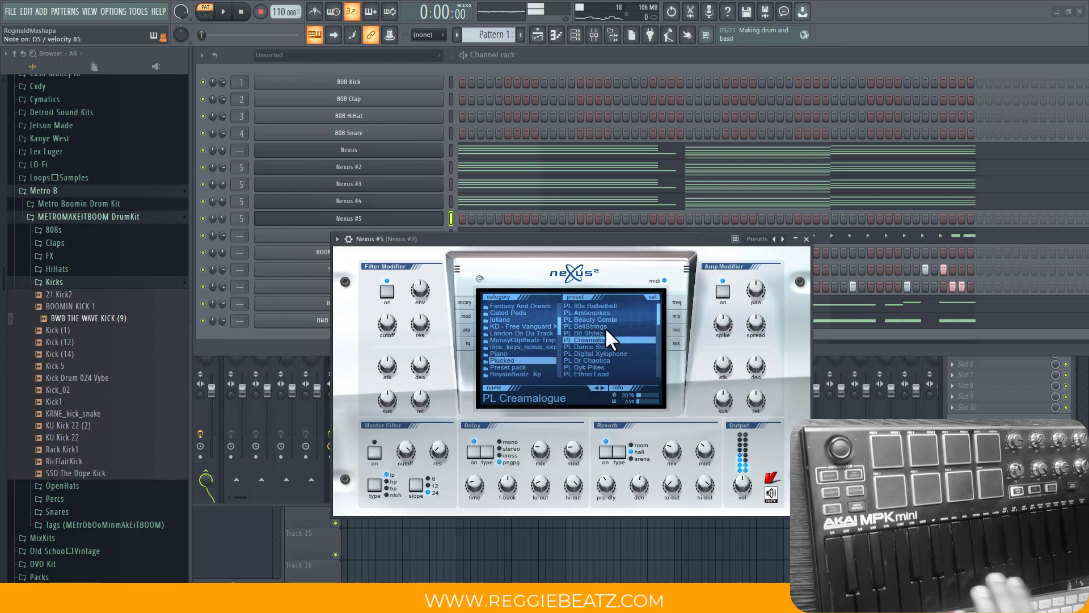
left_click(605, 327)
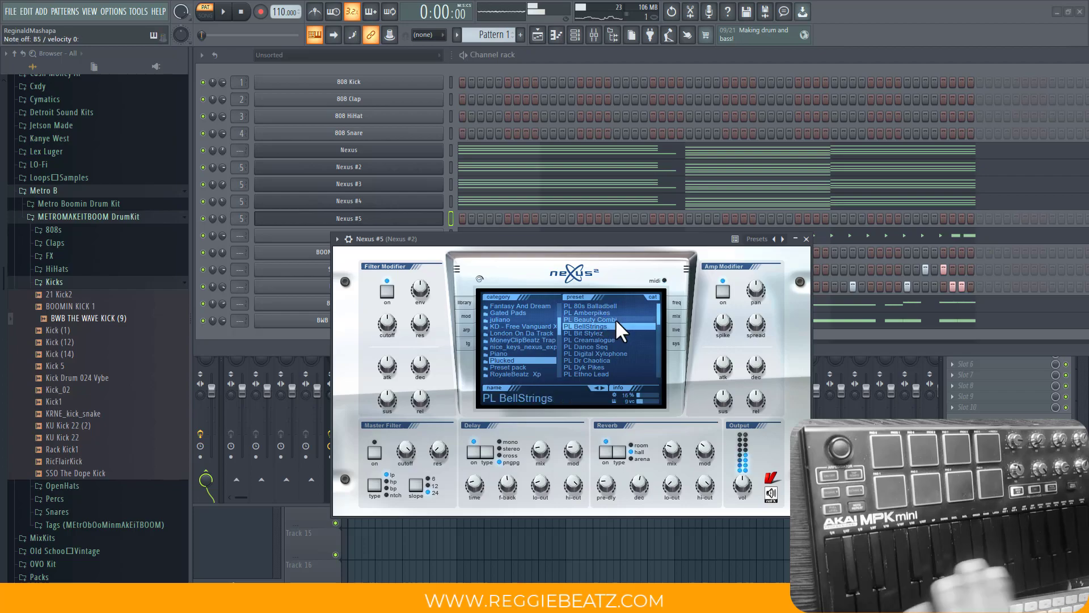
- Play the pattern and rehearse a BellStrings melody over it on the MIDI keyboard
left_click(580, 54)
key("space")
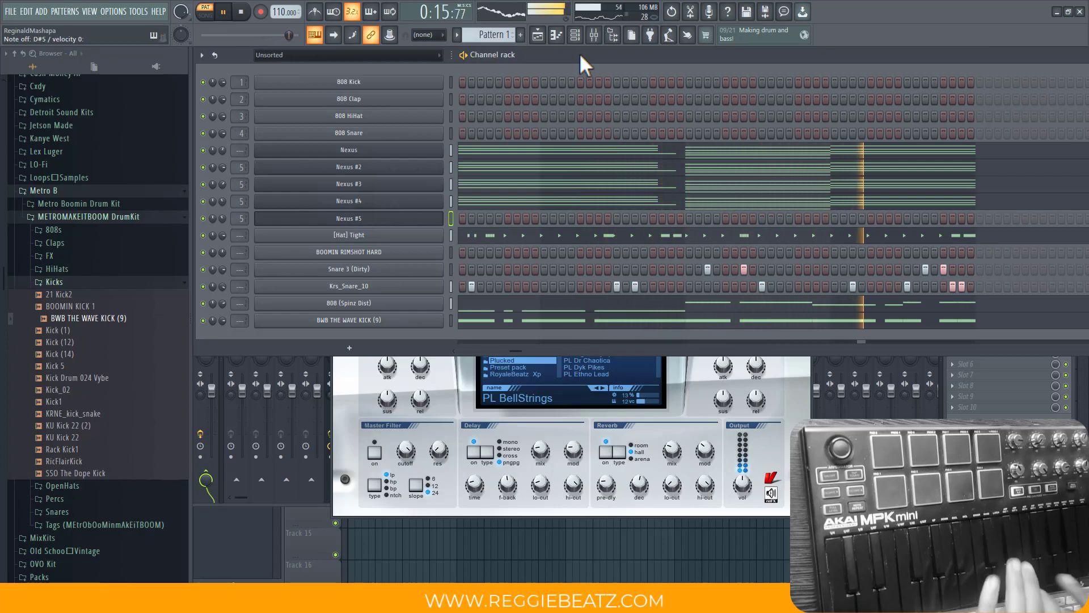
key("space")
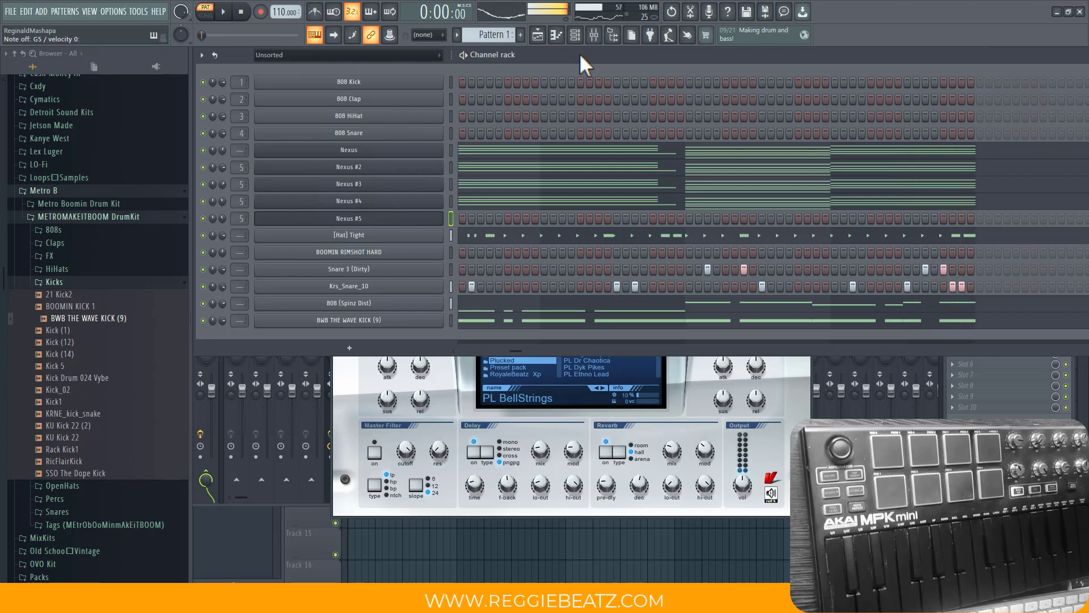
- Arm recording for notes and automation and record a first melody take on Nexus #5
left_click(261, 12)
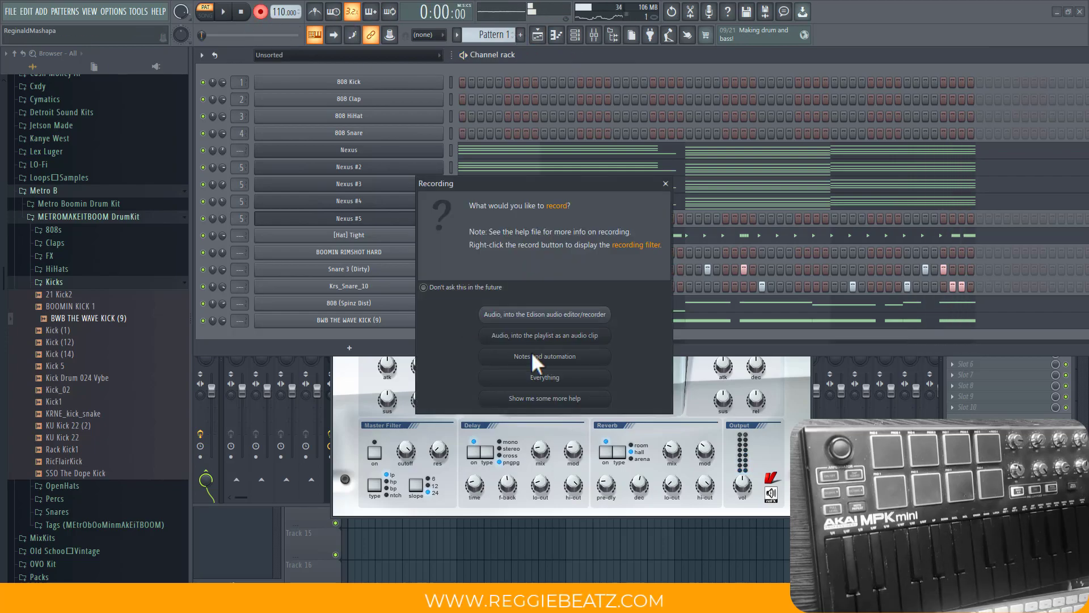
left_click(561, 362)
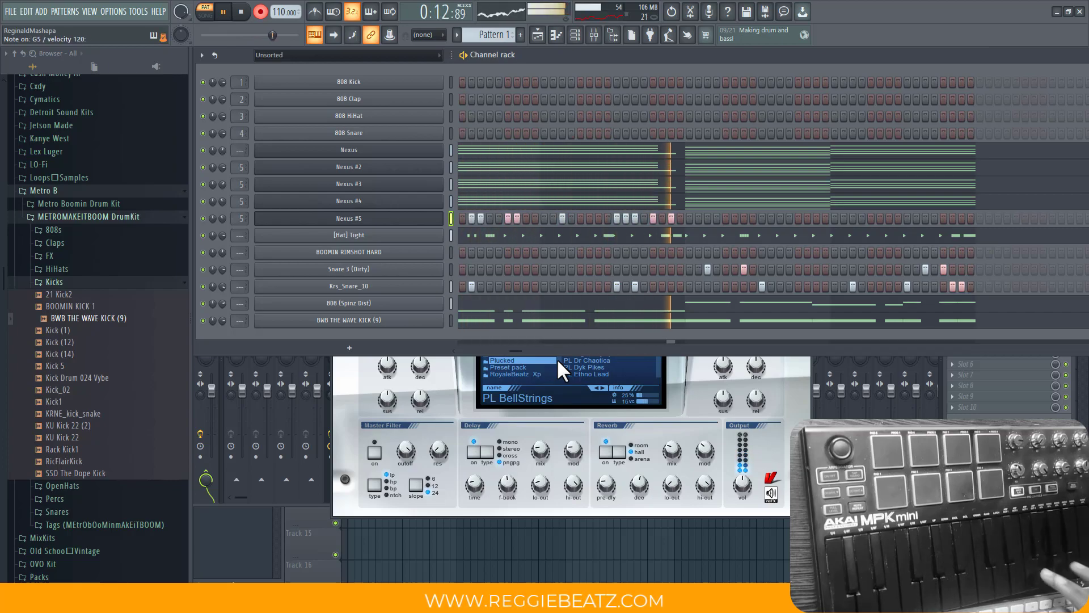
key("space")
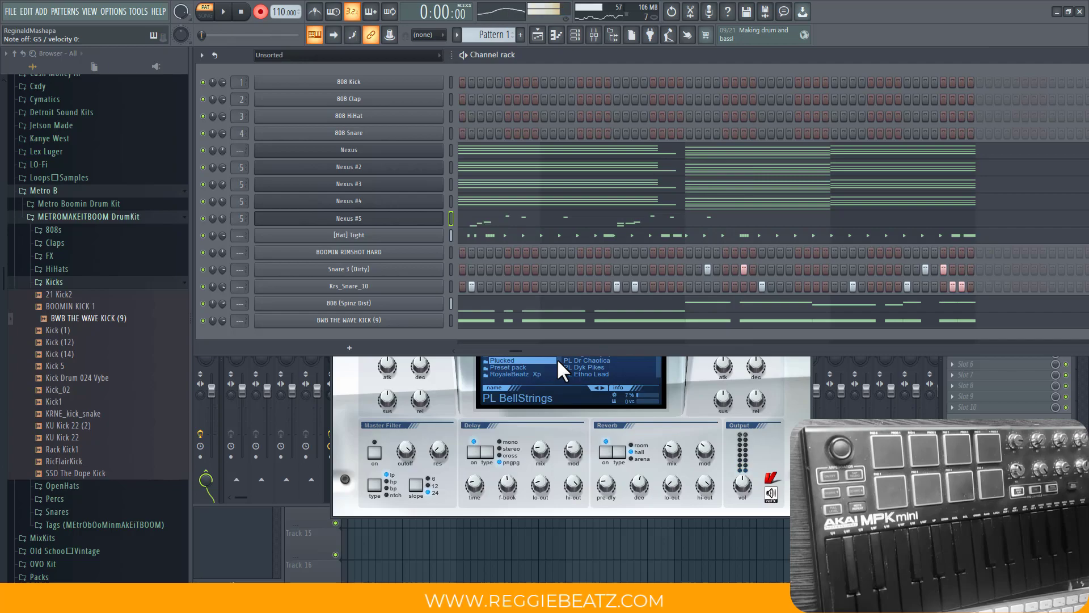
key("space")
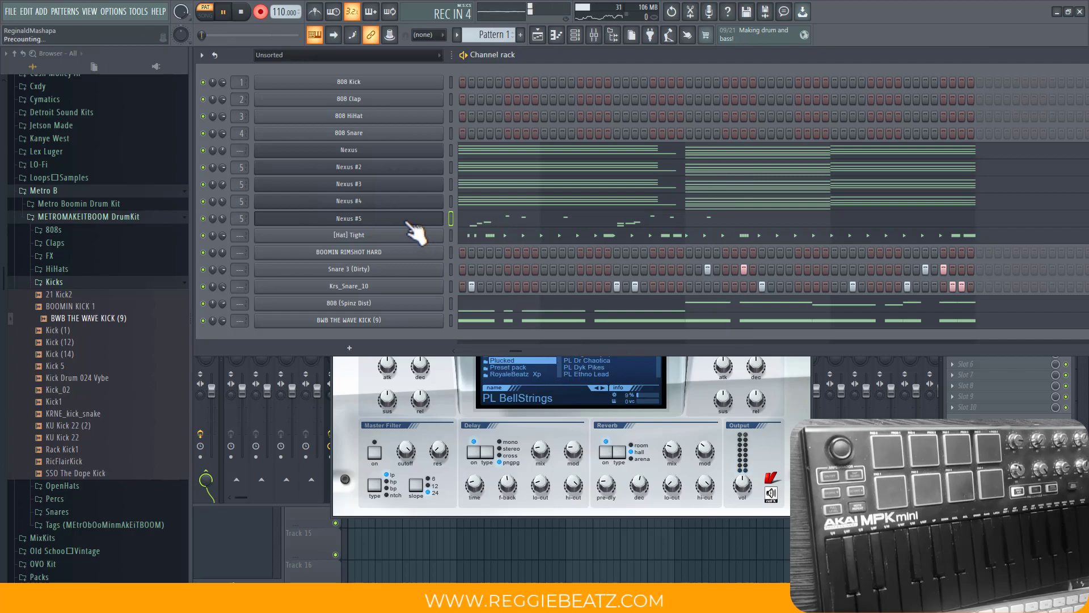
key("space")
- Cut the first take's notes from Nexus #5 and record a new melody take over the whole pattern
right_click(406, 223)
left_click(633, 220)
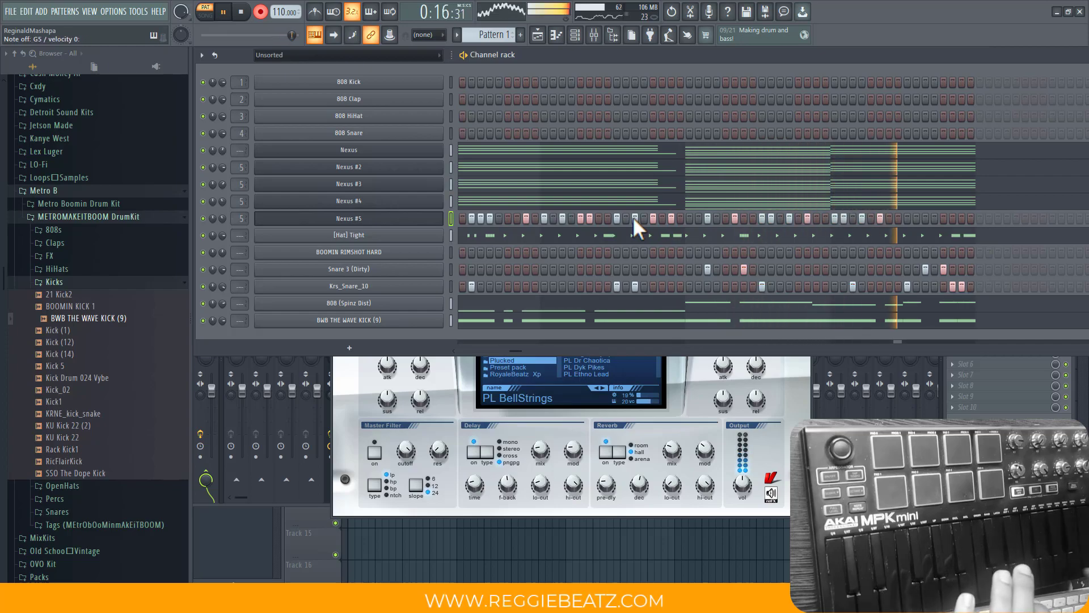
key("space")
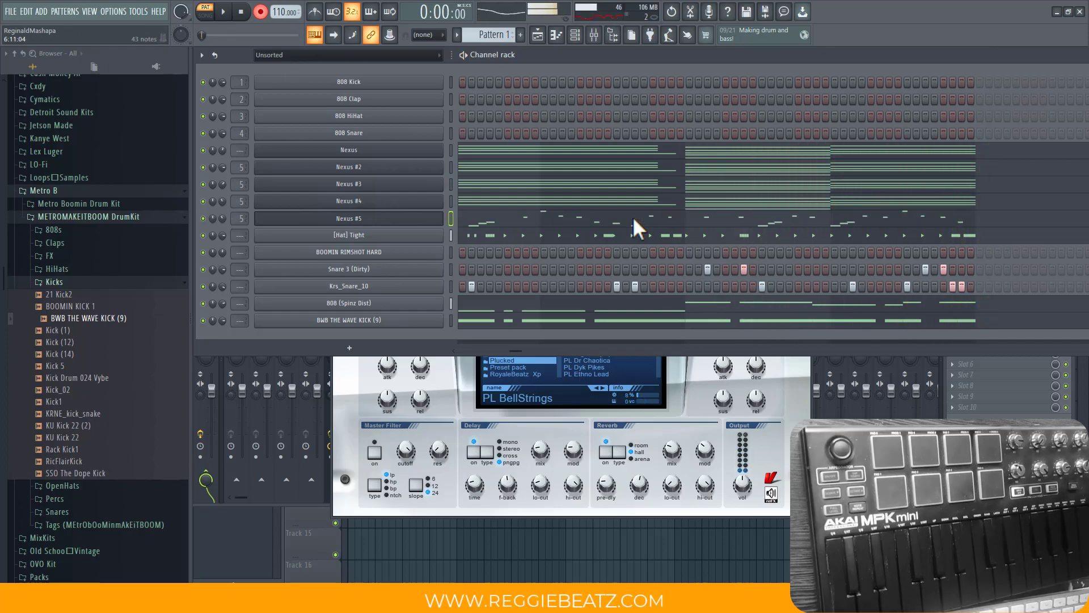
- Apply quick quantize to all recorded notes in the Nexus #5 piano roll and close it
left_click(563, 223)
scroll(549, 245, "up", 4)
left_click_drag(1062, 70, 630, 70)
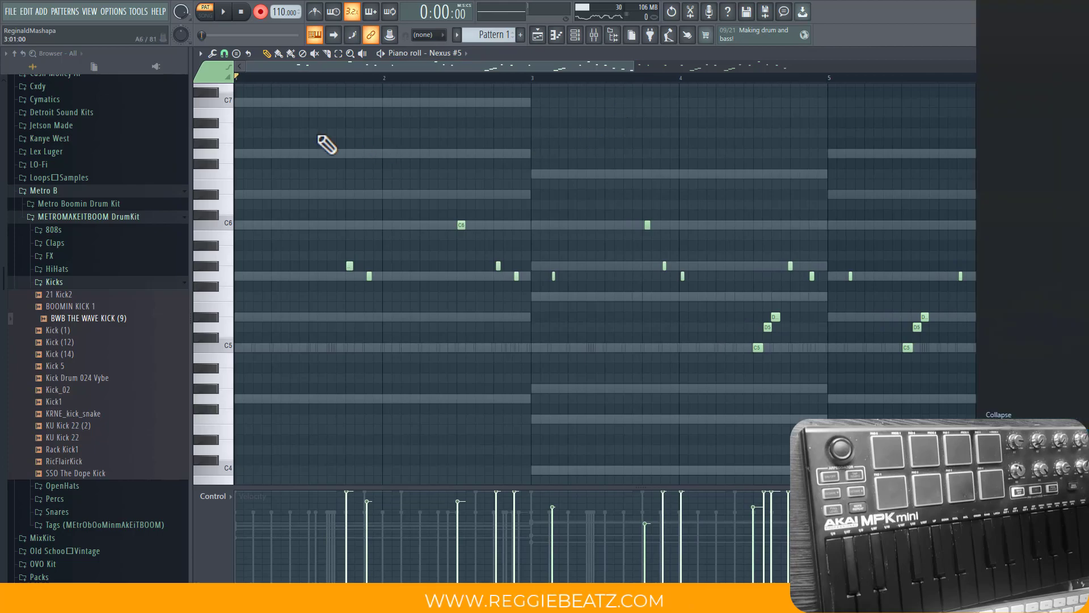
left_click(312, 66)
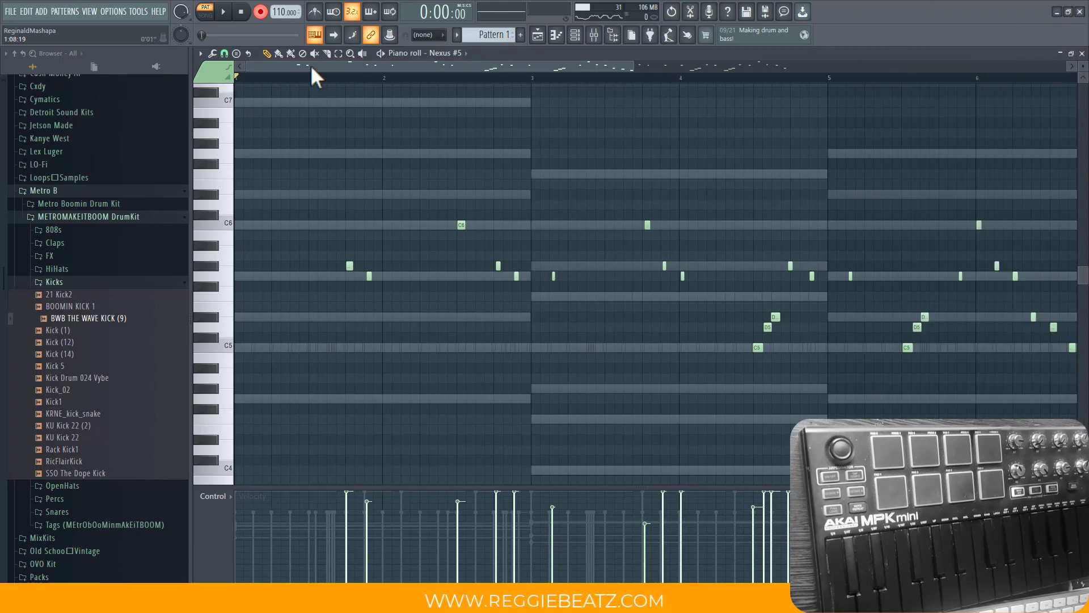
key("ctrl+a")
left_click(213, 53)
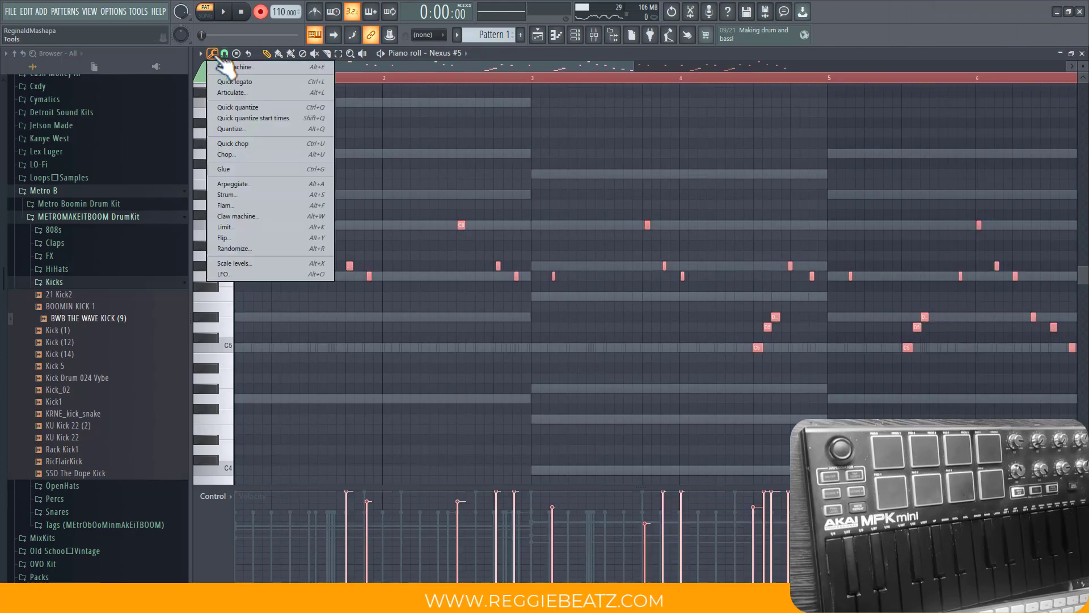
left_click(243, 108)
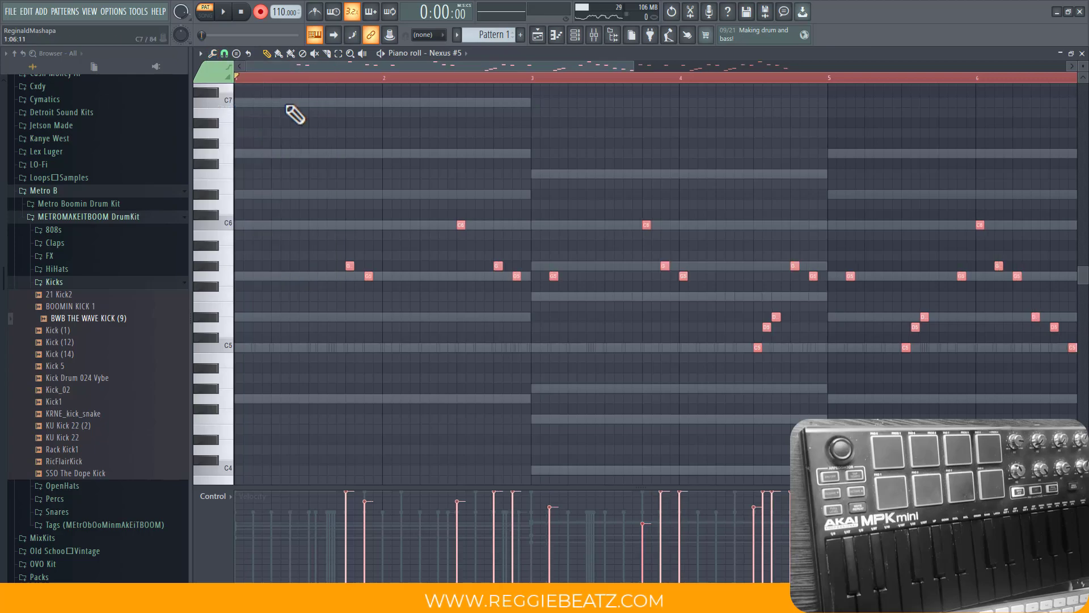
left_click(1082, 53)
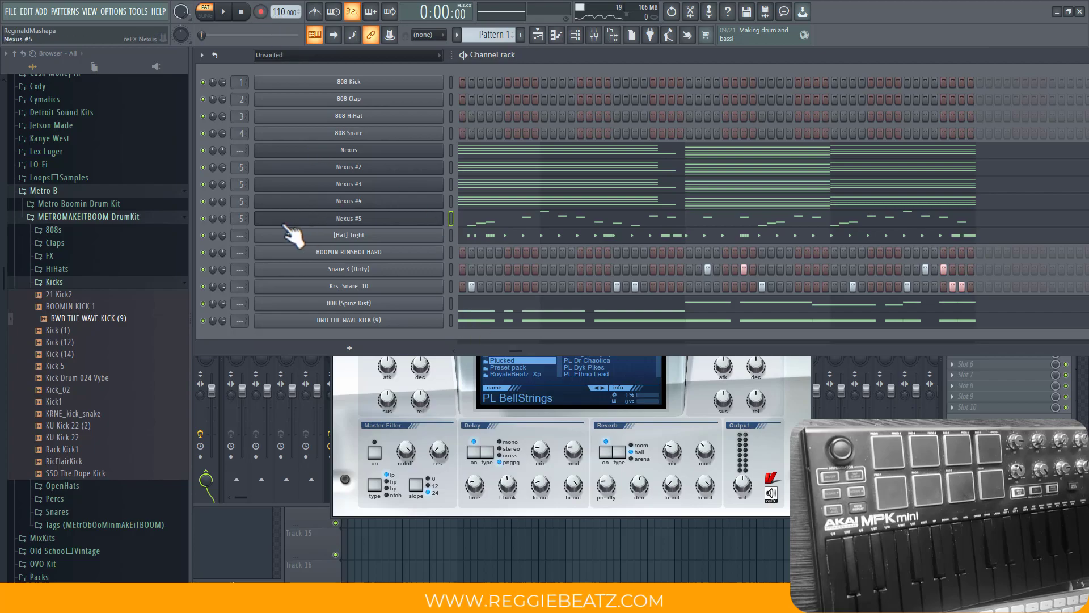
- Mute the Nexus #5 channel and split a clone of Pattern 1 by channel
left_click(203, 219)
left_click(115, 13)
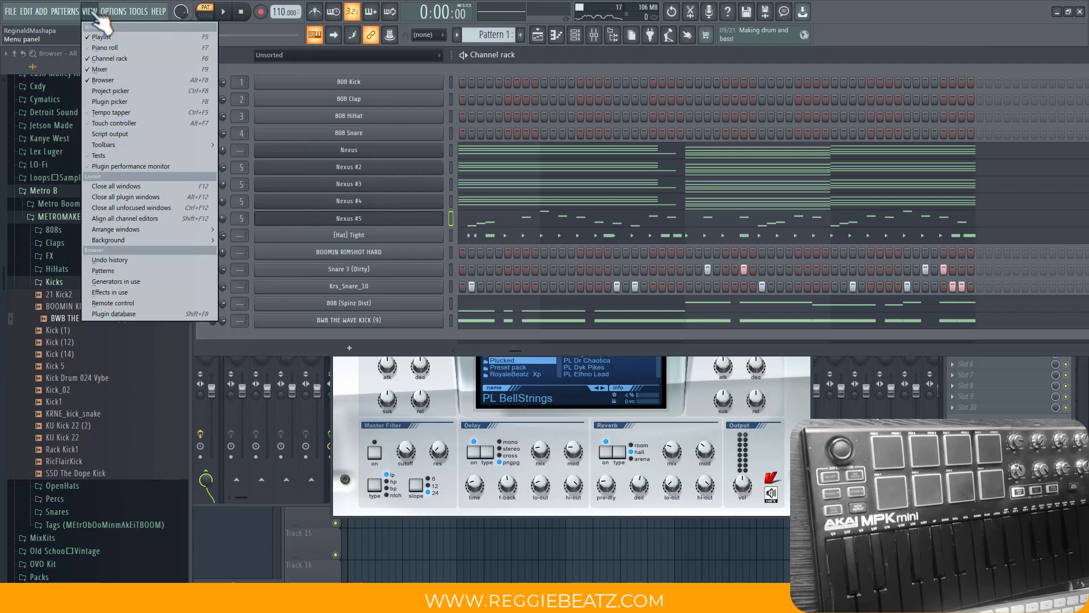
left_click(489, 35)
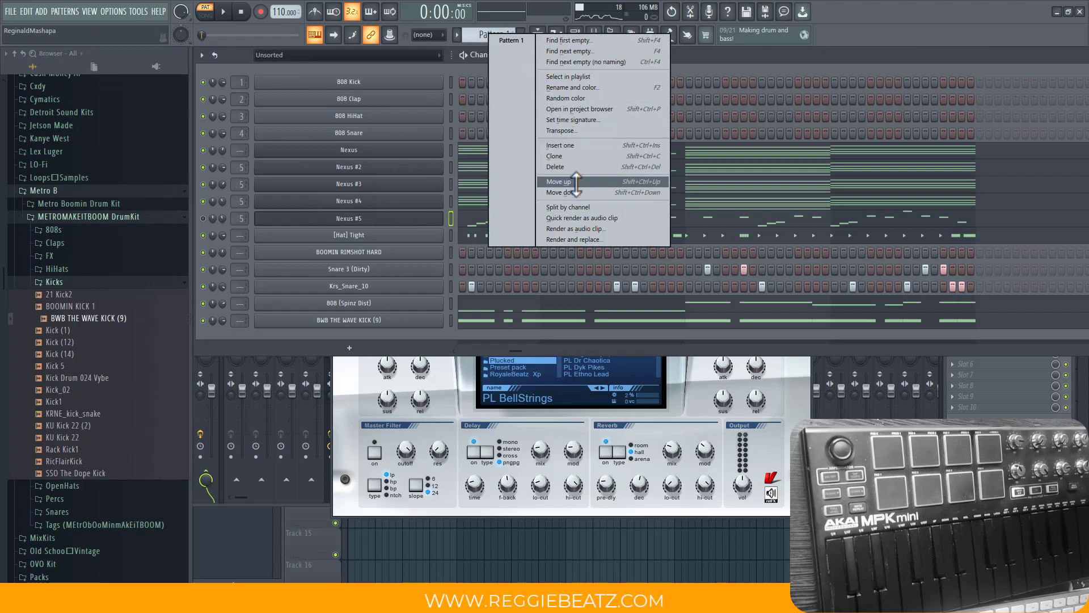
left_click(502, 39)
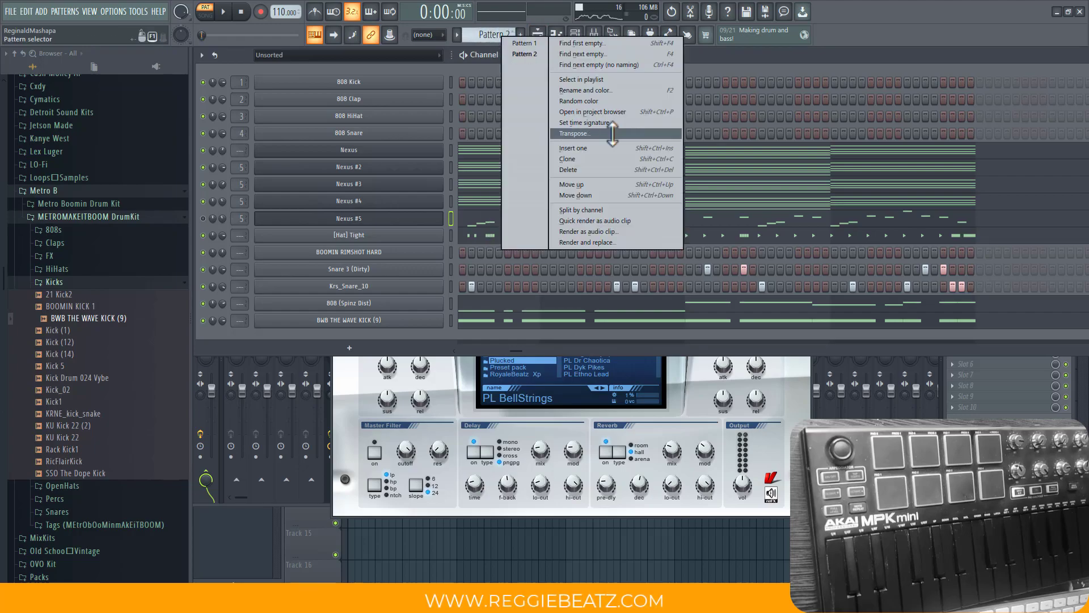
left_click(623, 210)
- Place the Nexus, Nexus #2 and Nexus #3 patterns on playlist Tracks 1 to 3 from bar 1, with song-mode playback running
left_click(89, 12)
left_click(204, 66)
left_click_drag(430, 110, 215, 80)
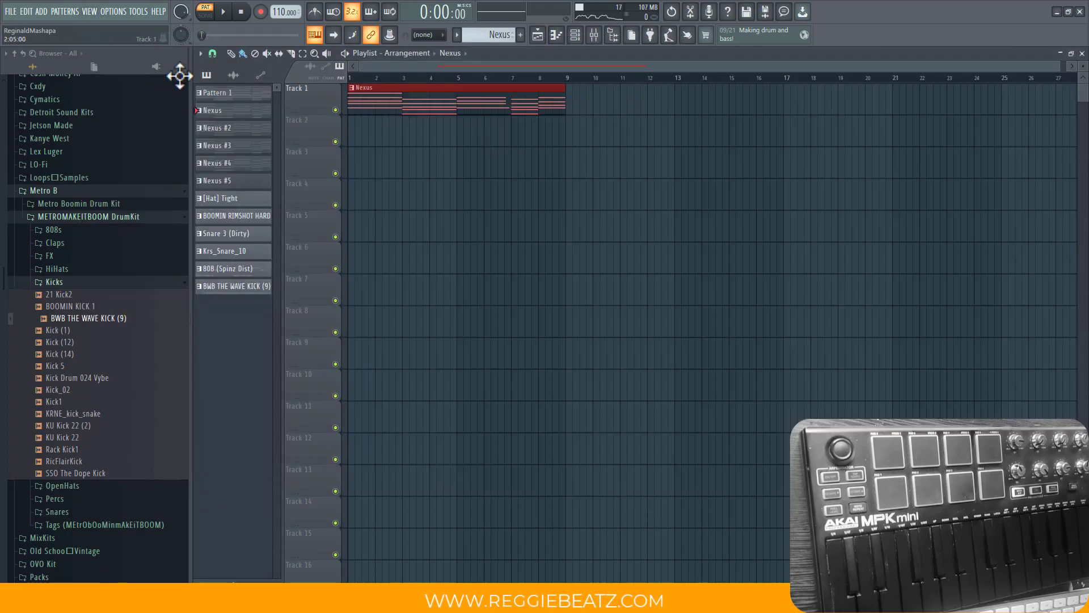
left_click(368, 133)
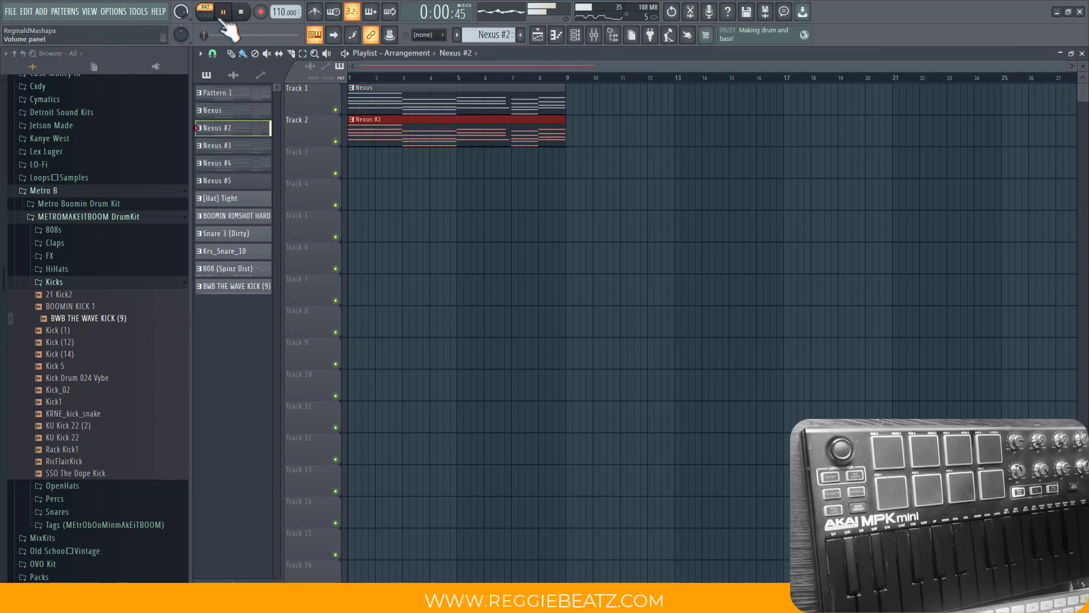
left_click(399, 169)
left_click_drag(399, 169, 385, 169)
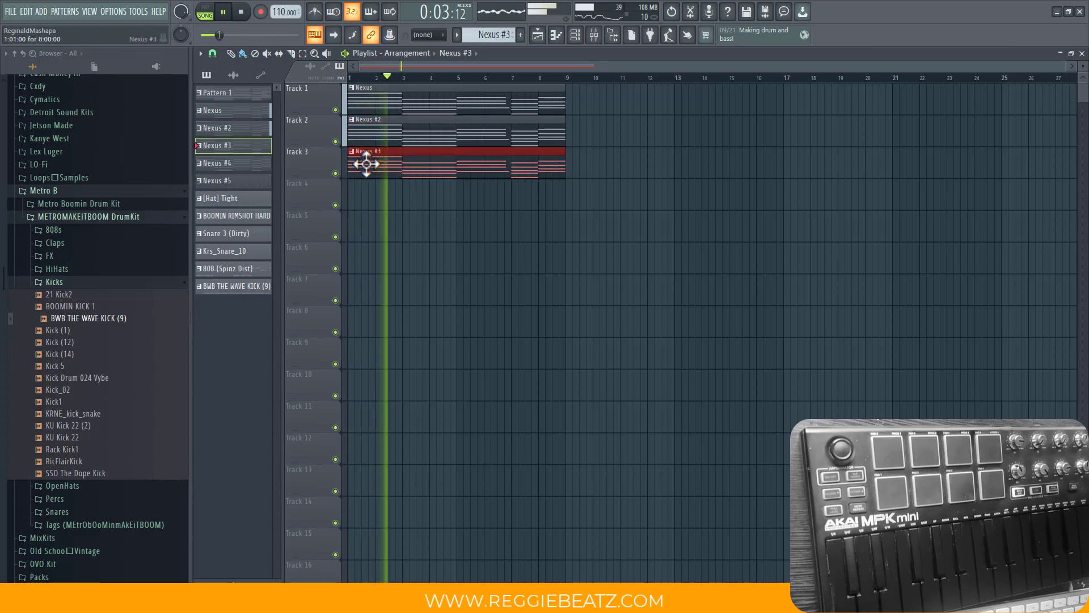
- Select the three Nexus clips on Tracks 1 to 3 and duplicate them to bar 9
left_click(304, 53)
left_click_drag(634, 85, 342, 193)
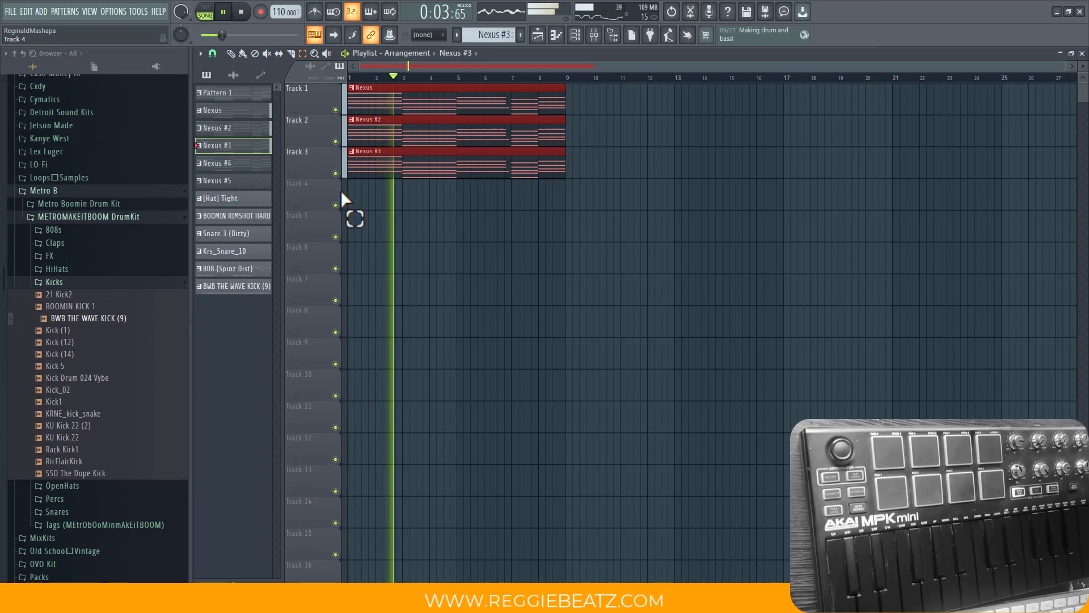
key("ctrl+b")
- Place the [Hat] Tight pattern on Track 4 and BOOMIN RIMSHOT HARD on Track 5, both starting at bar 9
left_click(263, 163)
left_click(231, 53)
key("KP_Add")
key("KP_Add")
left_click(568, 191)
key("KP_Add")
left_click(567, 229)
- Place Snare 3 (Dirty), Krs_Snare_10, 808 (Spinz Dist) and BWB THE WAVE KICK (9) on Tracks 6 to 9, starting at bar 9
key("KP_Add")
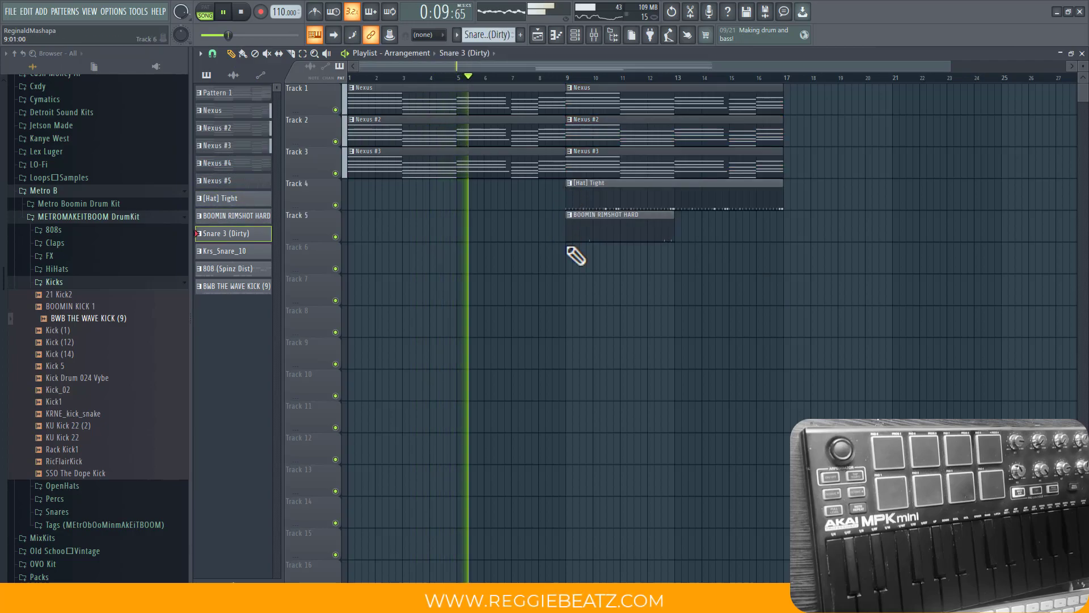
left_click(568, 255)
key("KP_Add")
left_click(568, 291)
key("KP_Add")
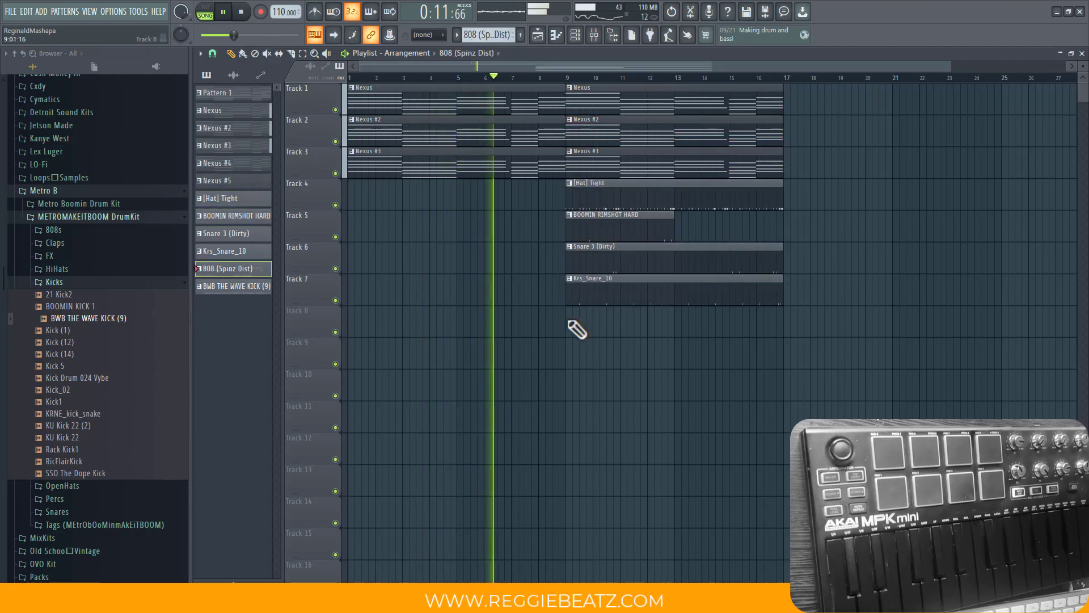
left_click(568, 322)
key("KP_Add")
left_click(568, 353)
- Select all clips from bar 9 to 17 on Tracks 1 to 9 and duplicate them to bar 17
left_click(302, 54)
mouse_move(586, 388)
left_mouse_down()
mouse_move(632, 322)
mouse_move(864, 85)
left_mouse_up()
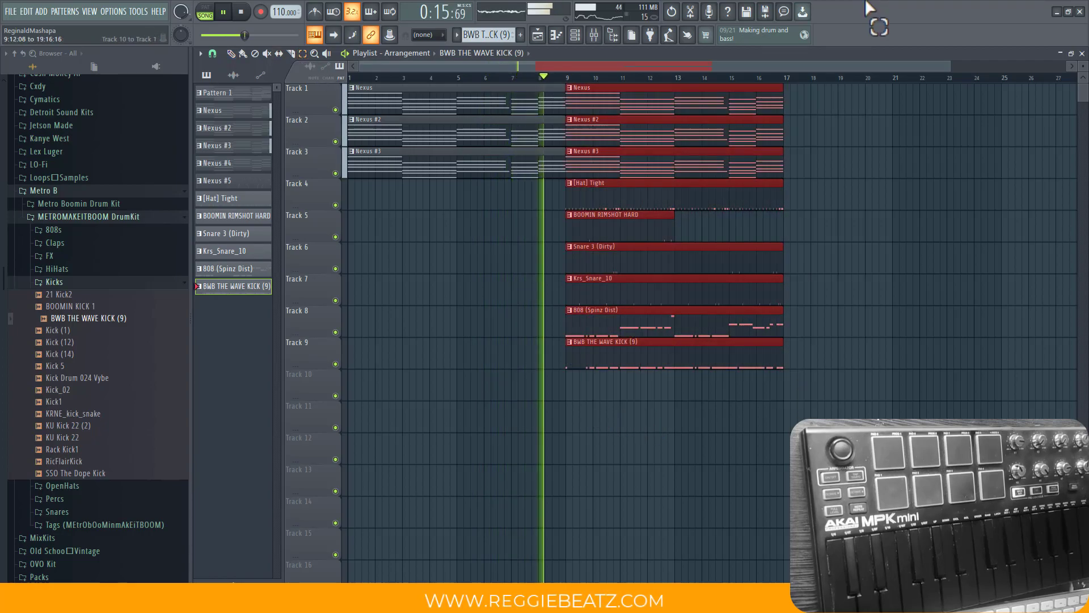
key("ctrl+b")
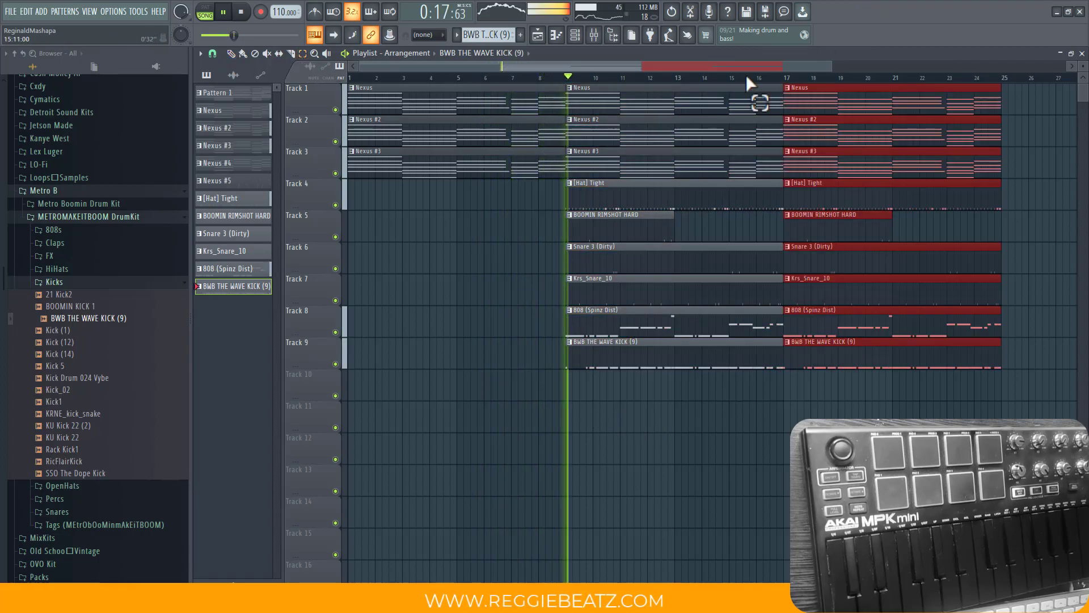
- Place the Nexus #4 pattern on Track 10 and Nexus #5 on Track 11, both starting at bar 17
key("Up")
key("Up")
key("Up")
key("Up")
key("Up")
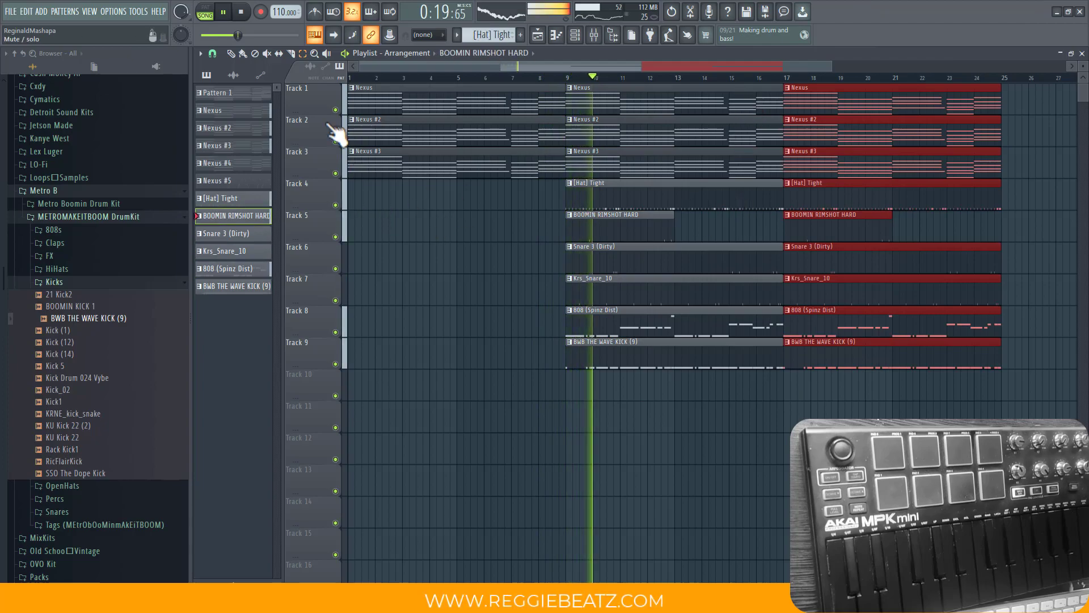
key("Up")
key("Up")
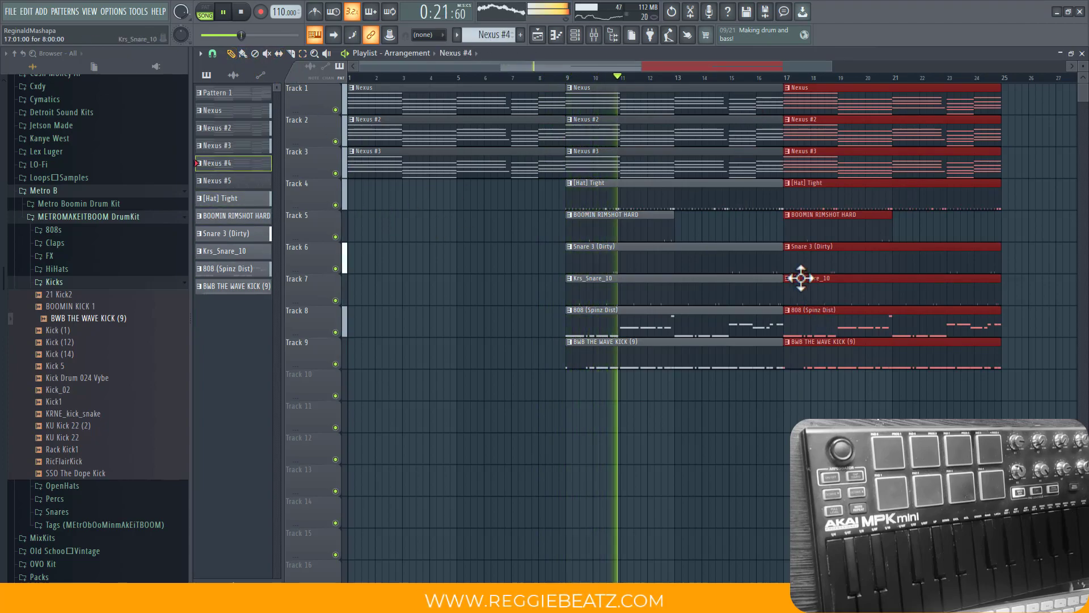
left_click(789, 397)
key("Down")
left_click(783, 408)
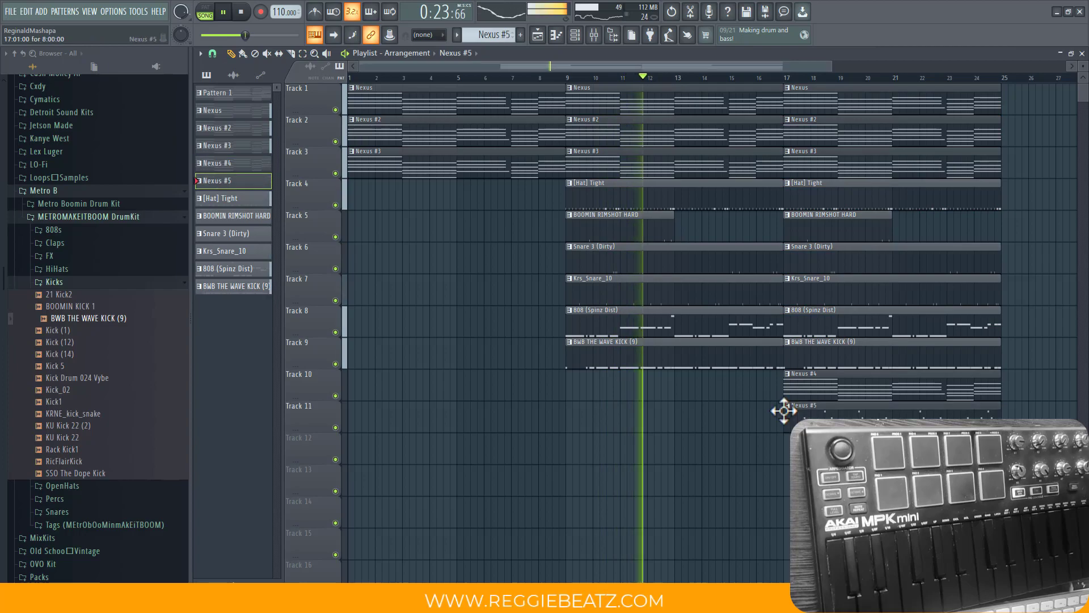